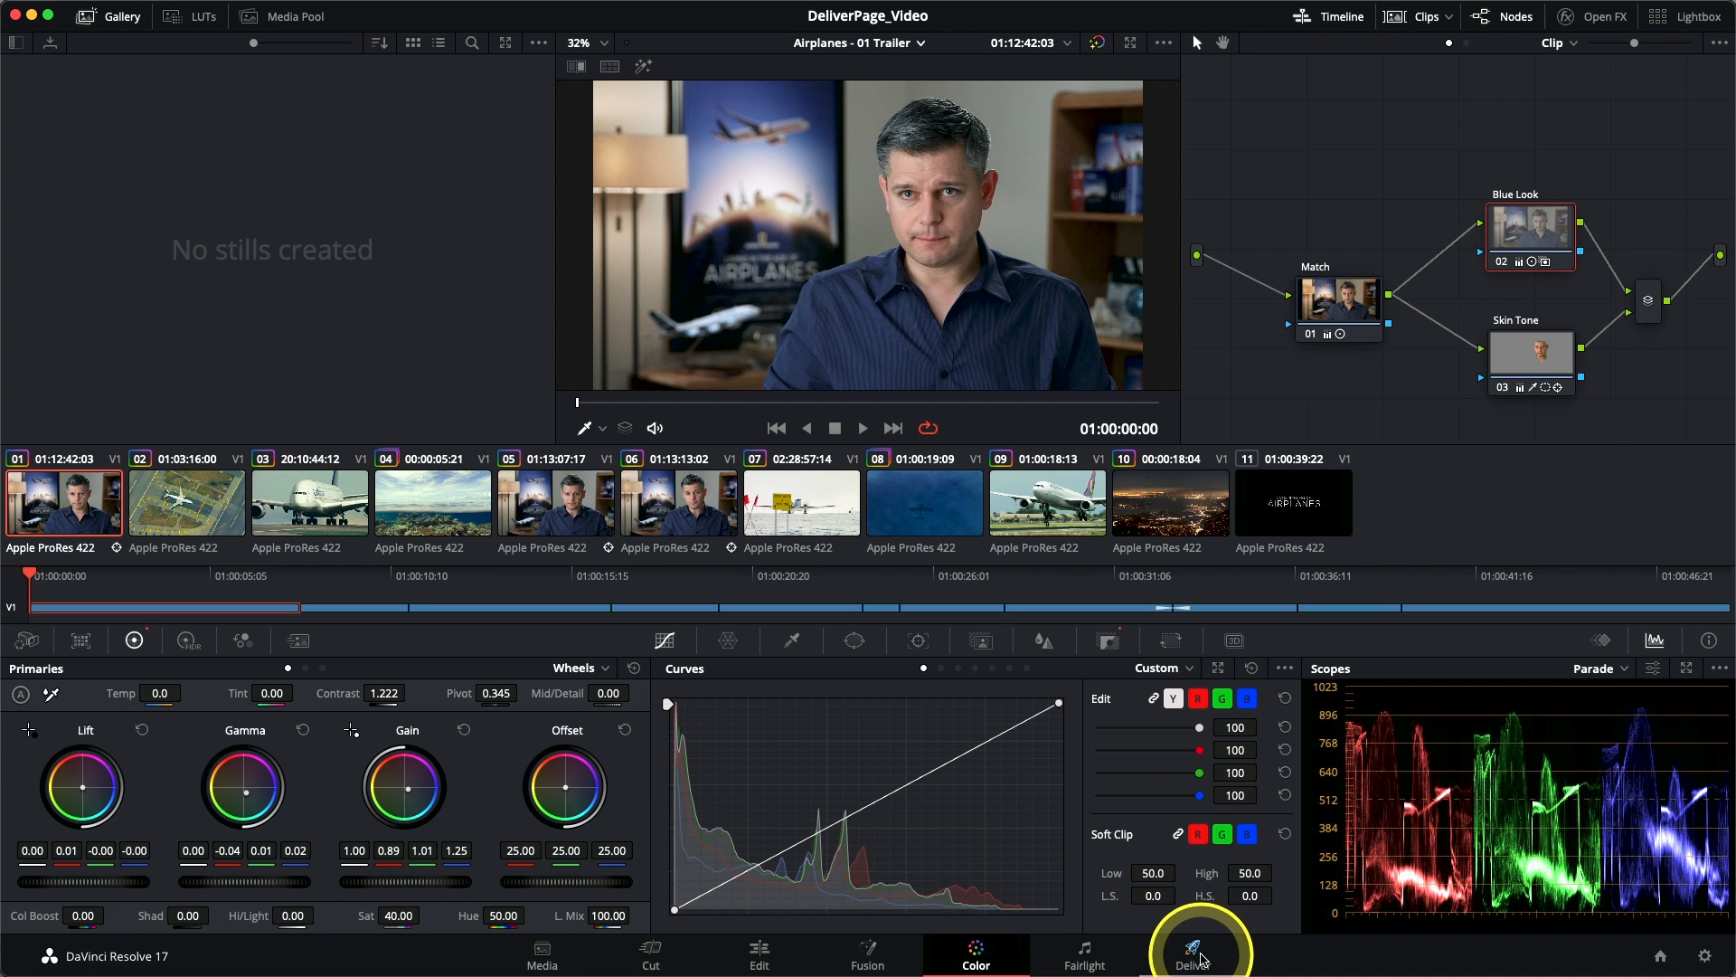
# - Open the Deliver page, then shrink the Render Settings area to partial height and restore it to full height
pyautogui.click(1194, 954)
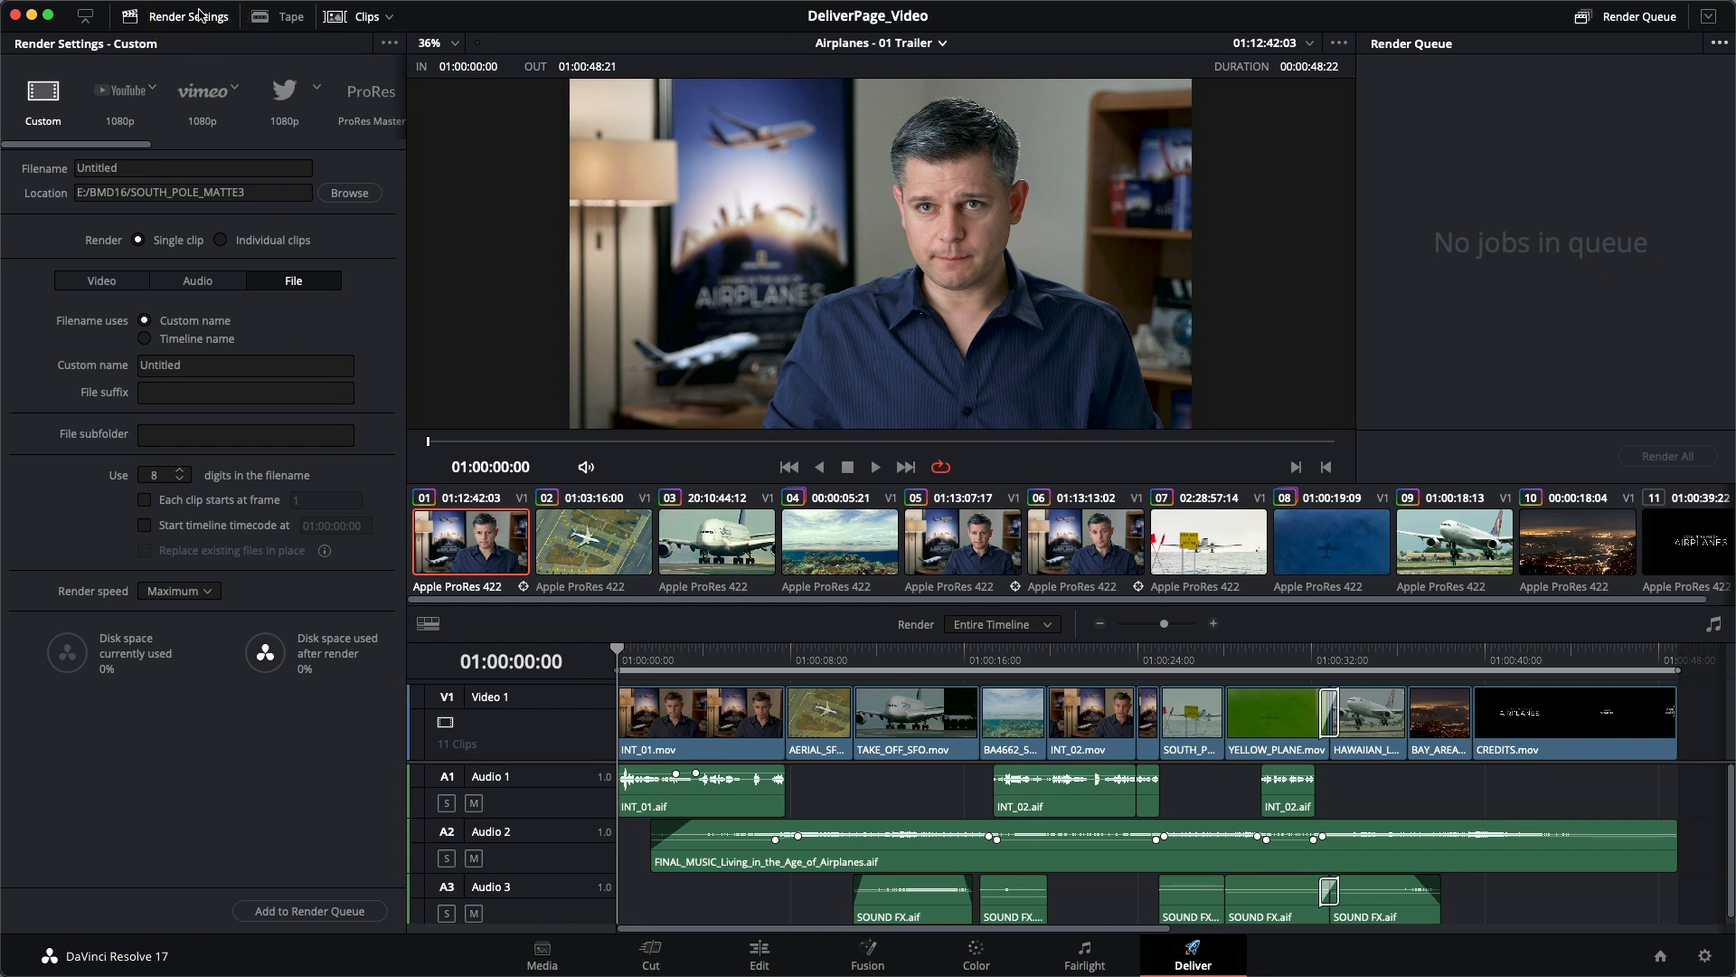
pyautogui.click(85, 18)
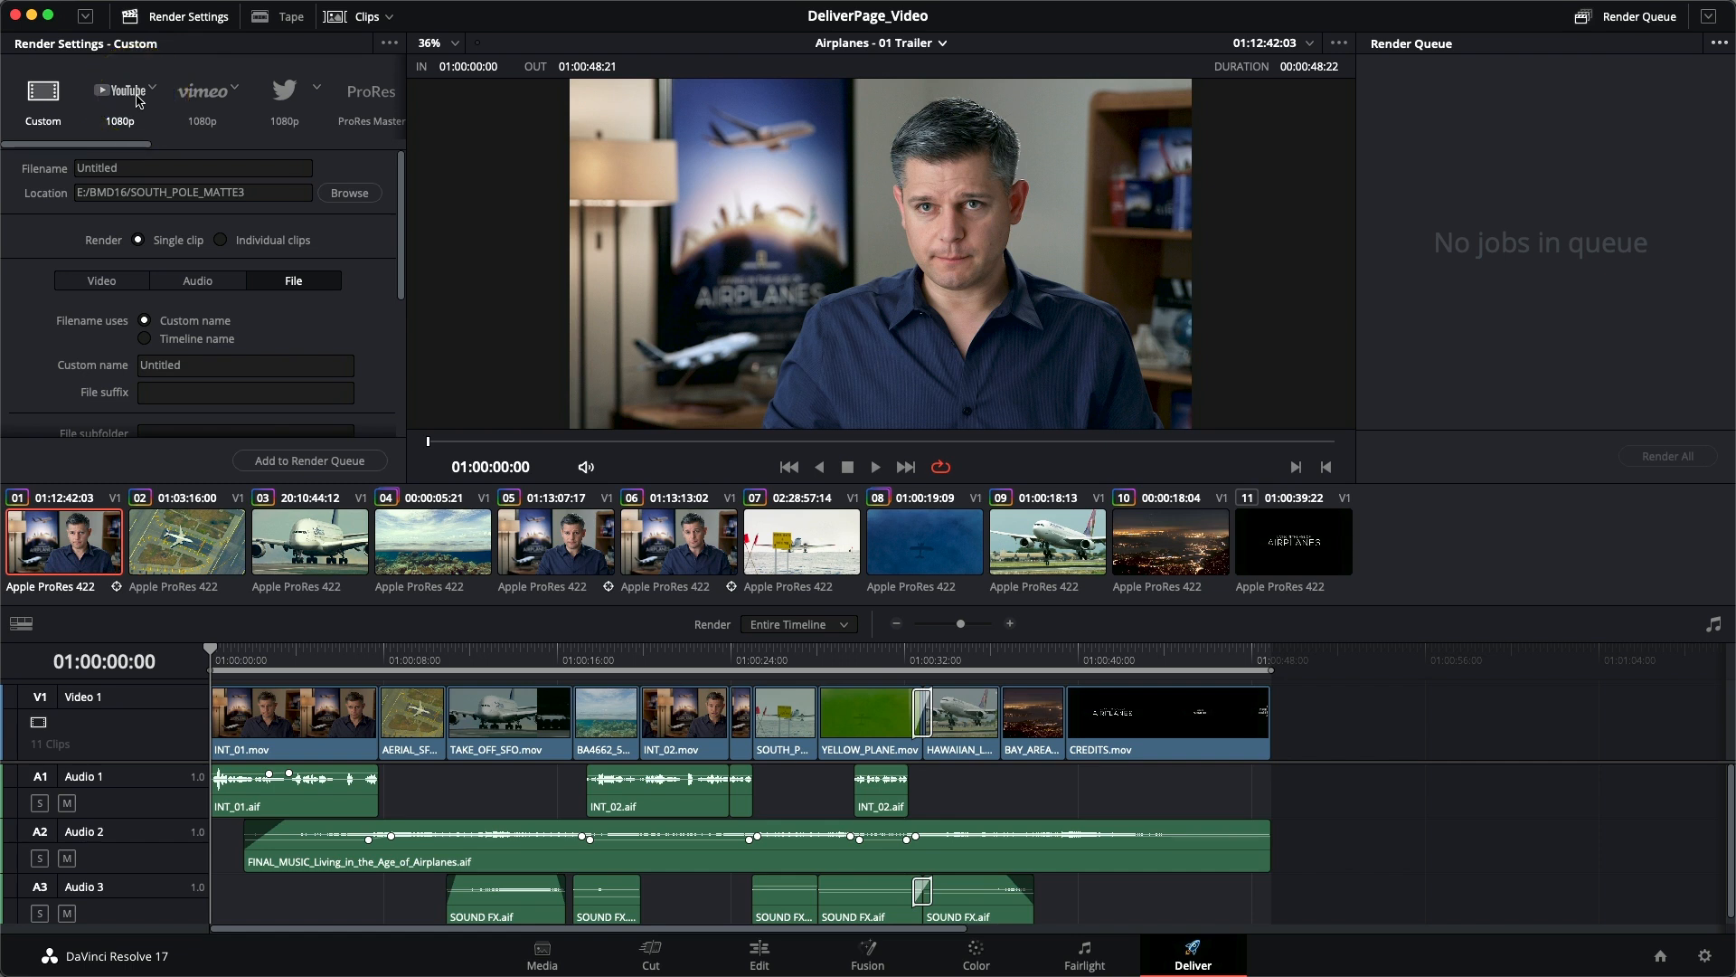
pyautogui.click(85, 18)
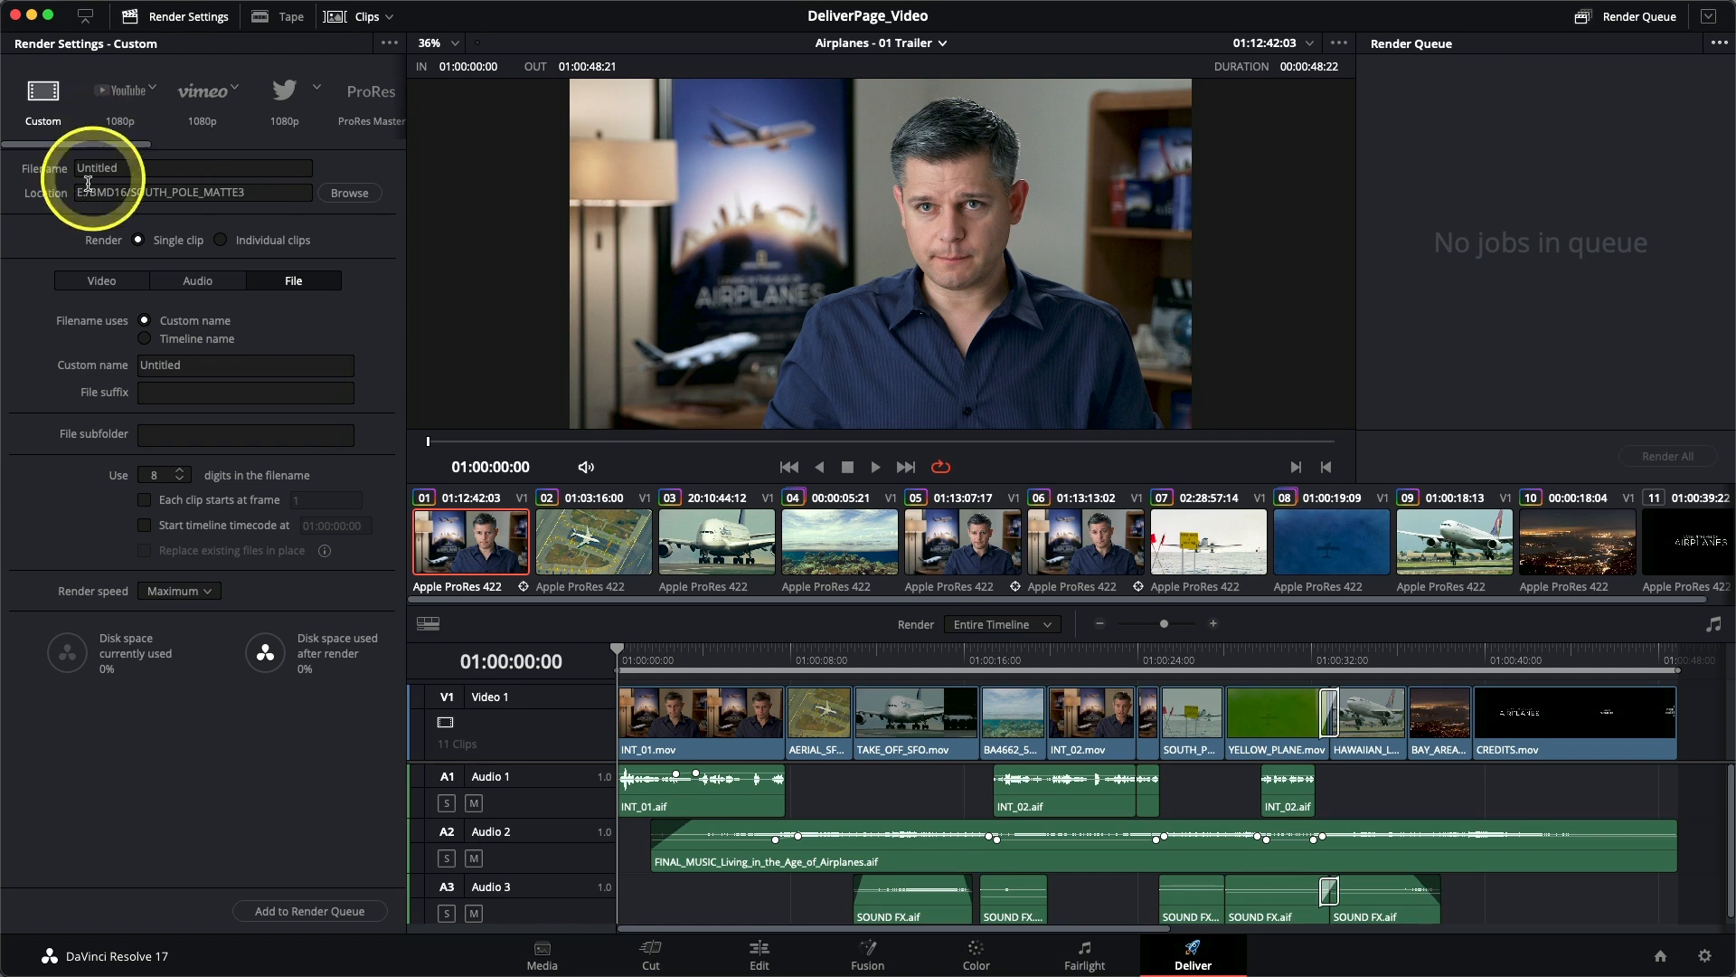
# - Load the YouTube 1080p render preset
pyautogui.moveTo(85, 151); pyautogui.dragTo(47, 107)
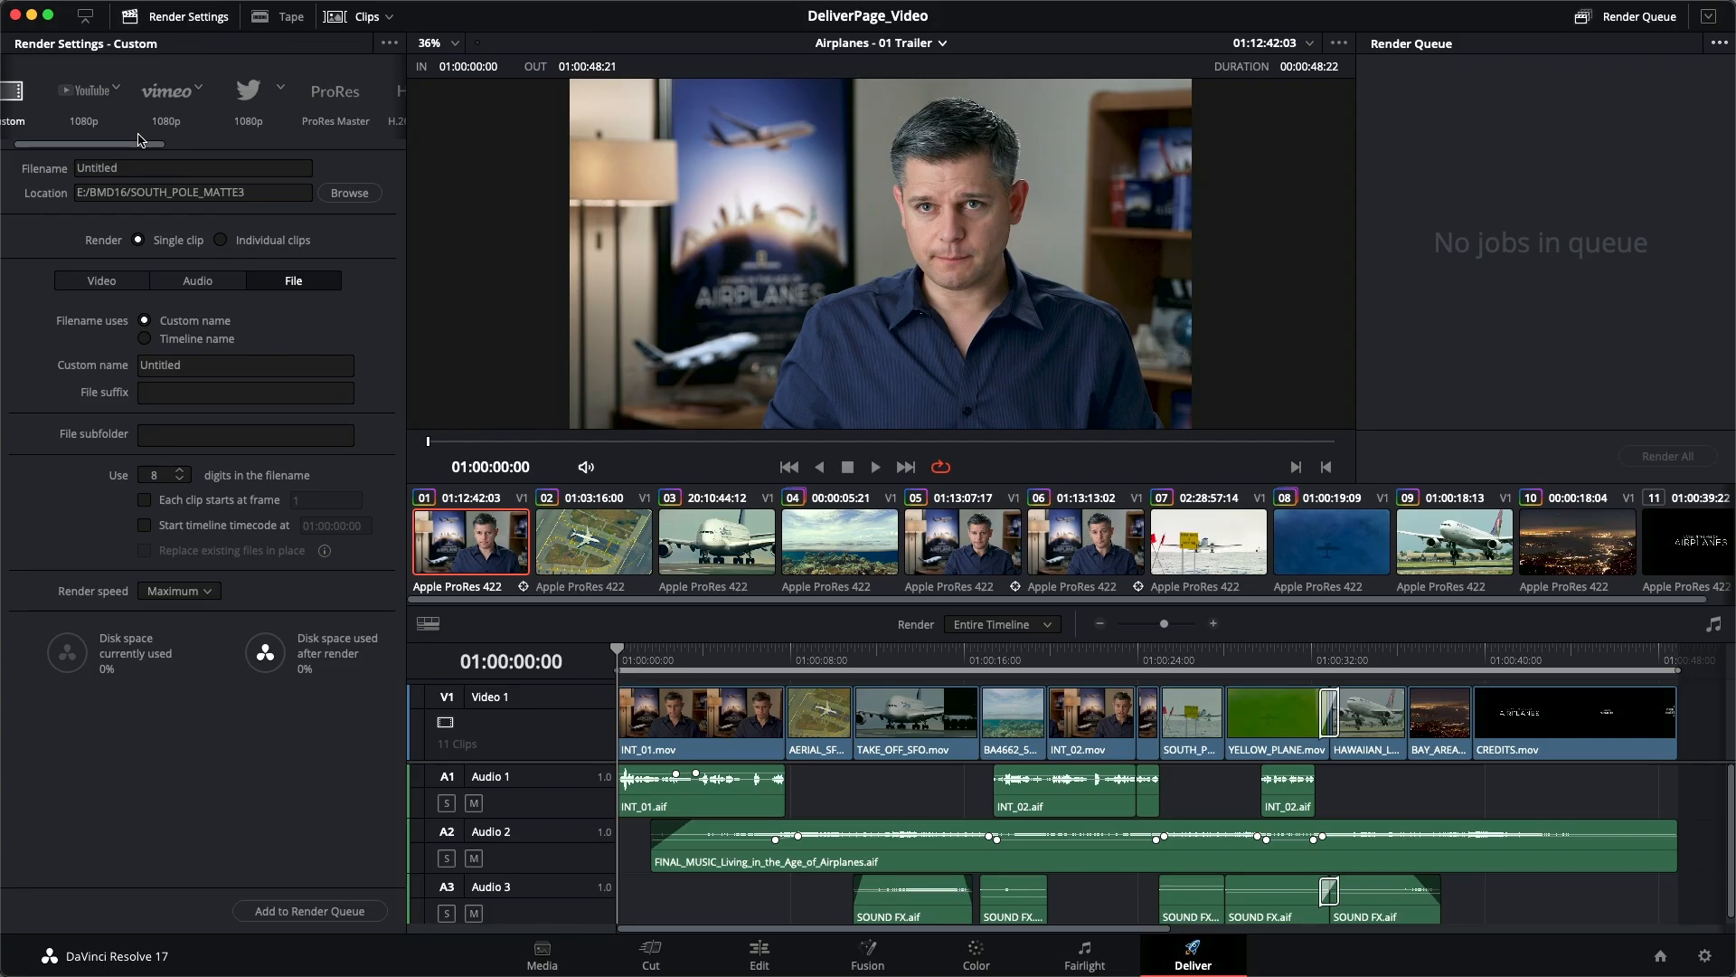
pyautogui.click(84, 97)
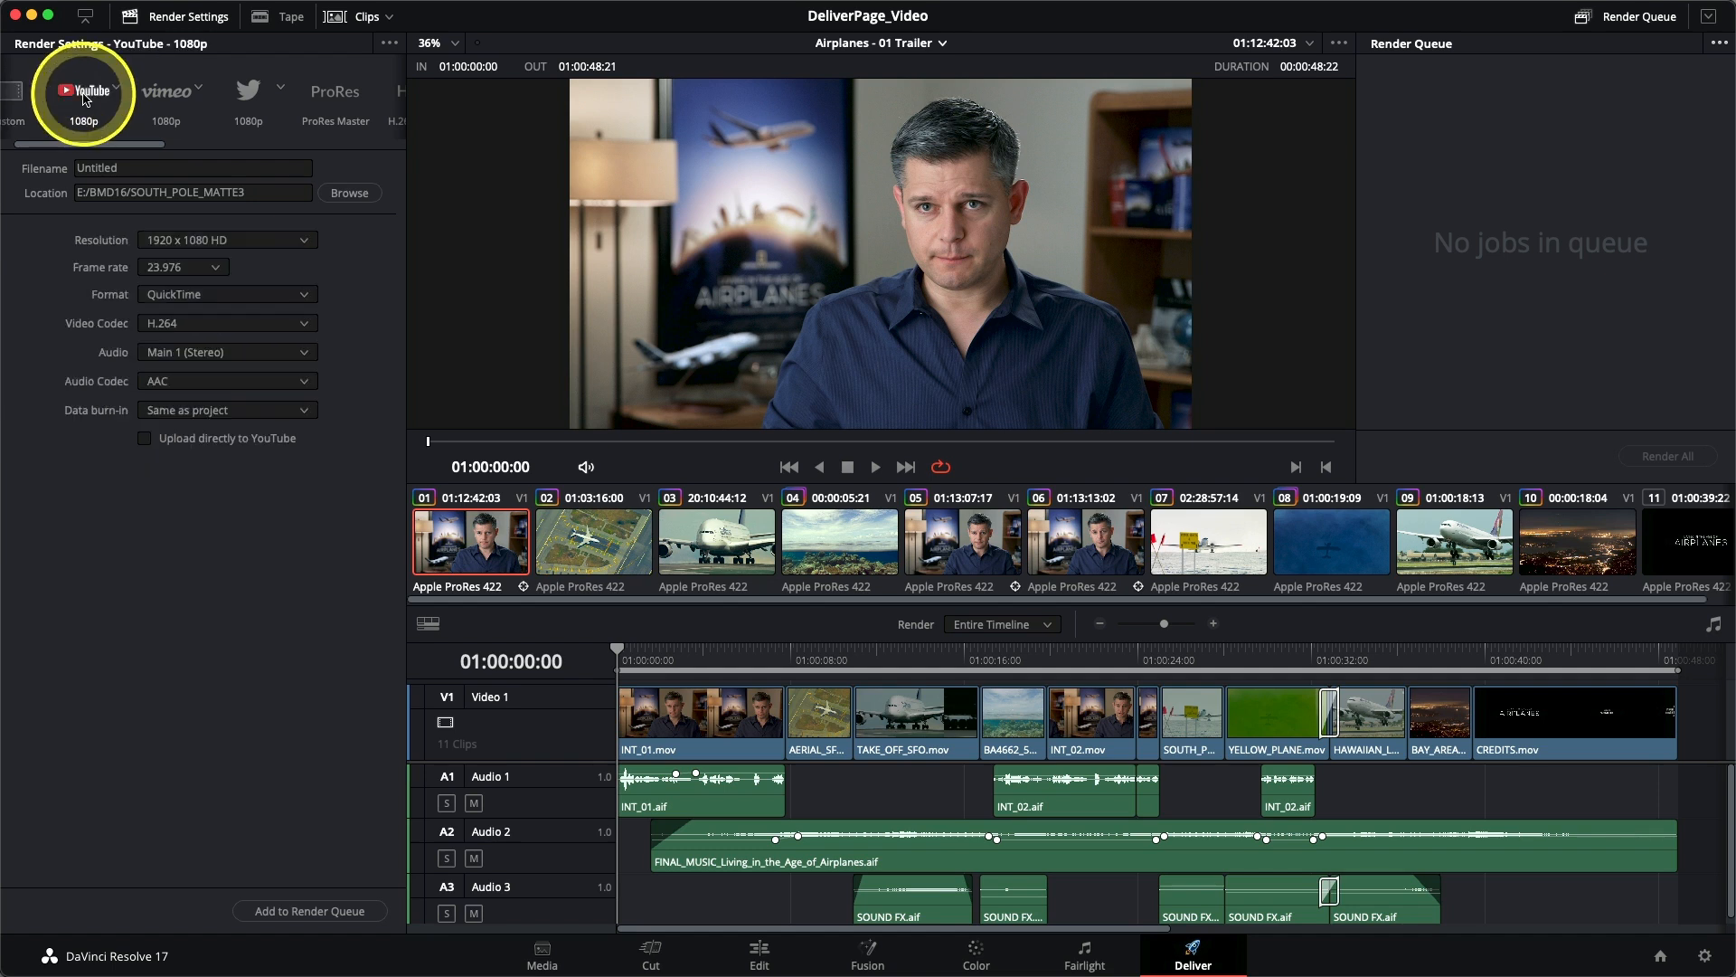
# - Examine the remaining render presets, including the variants offered for the IMF preset
pyautogui.moveTo(114, 147); pyautogui.dragTo(266, 152)
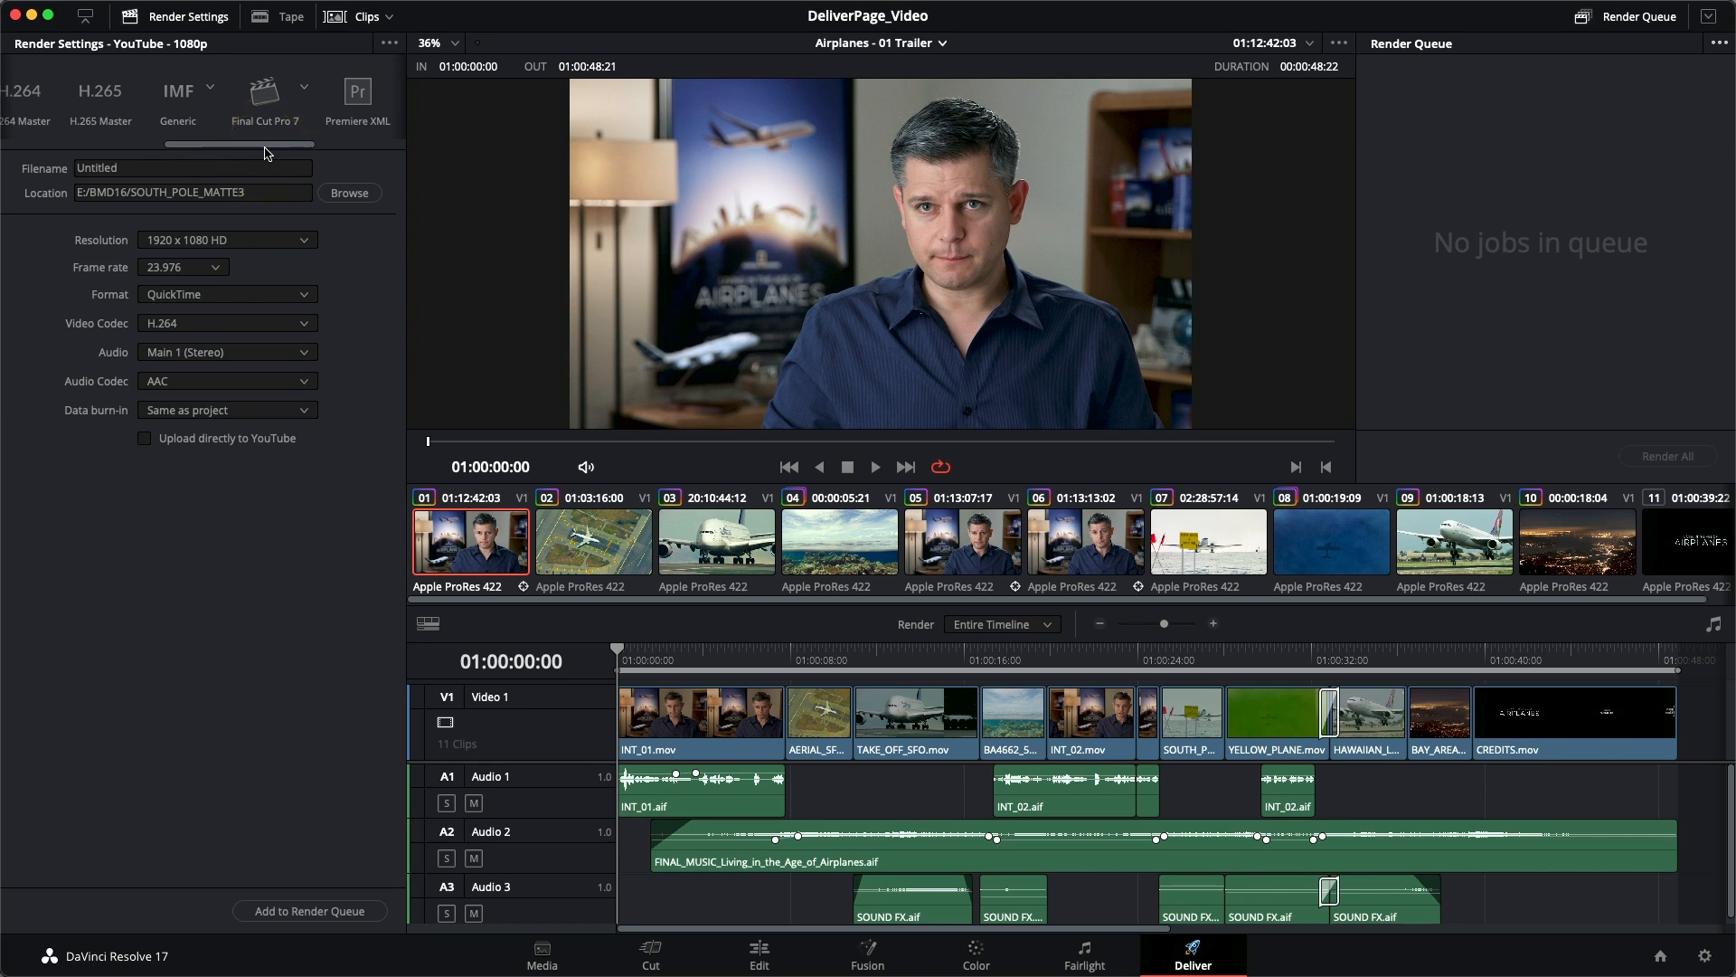
pyautogui.click(211, 91)
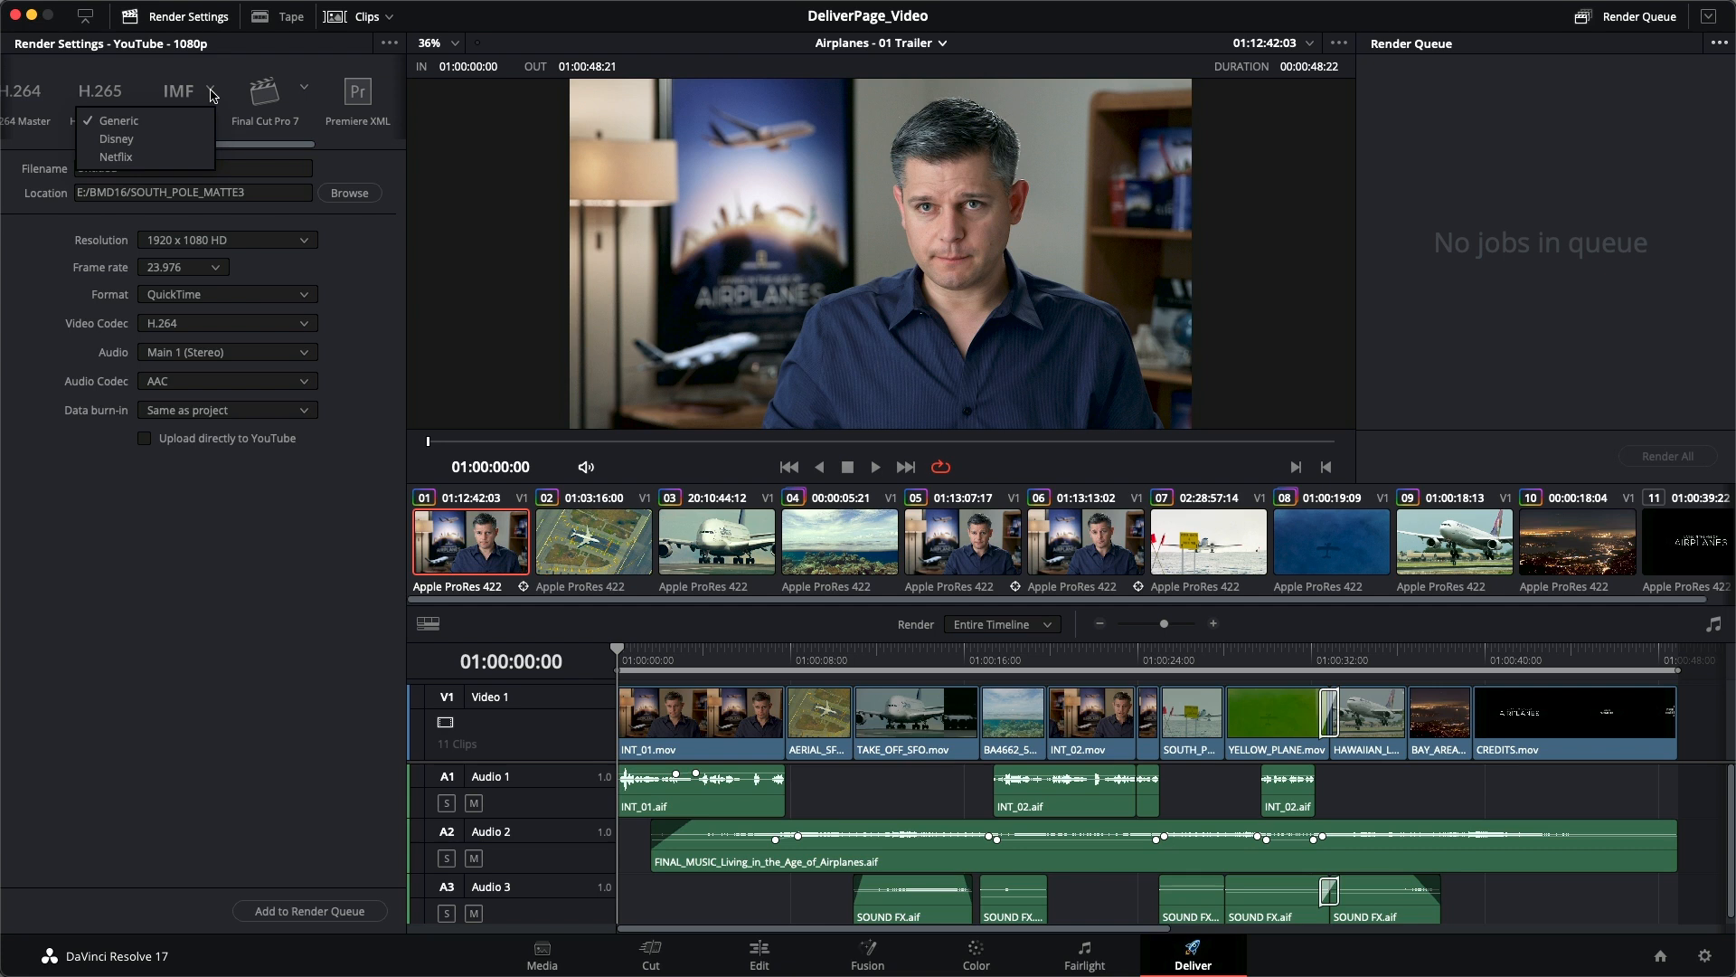
pyautogui.click(213, 94)
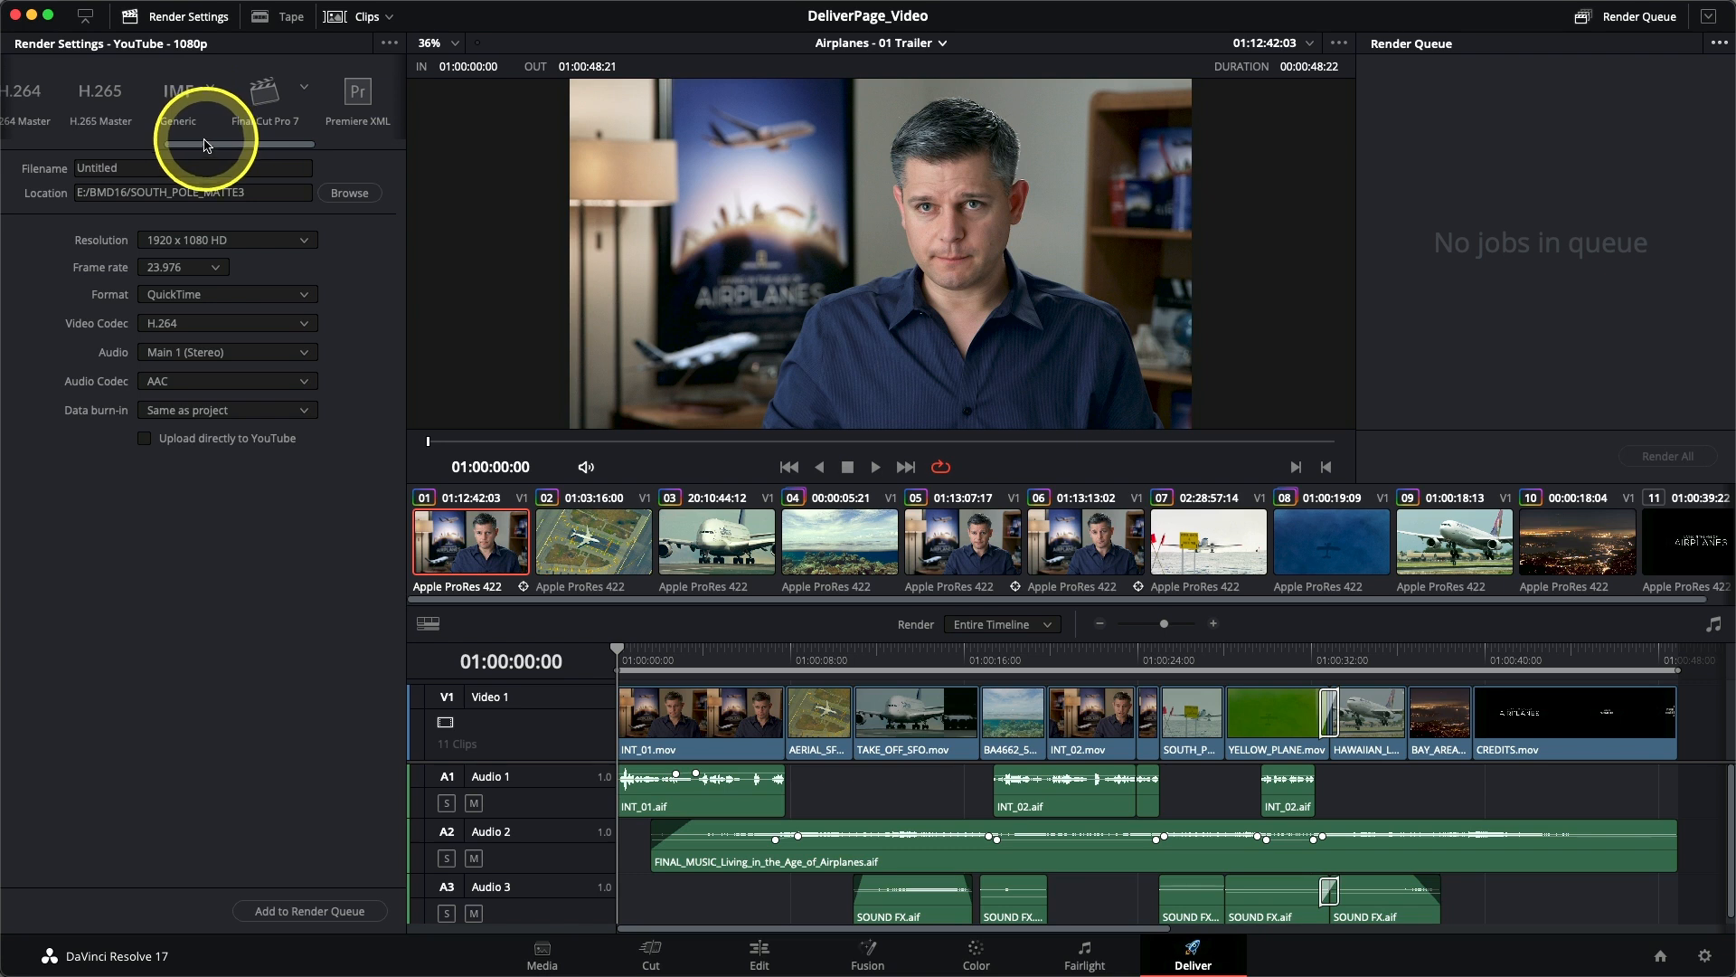
pyautogui.moveTo(202, 145); pyautogui.dragTo(203, 144)
pyautogui.moveTo(214, 147); pyautogui.dragTo(247, 150)
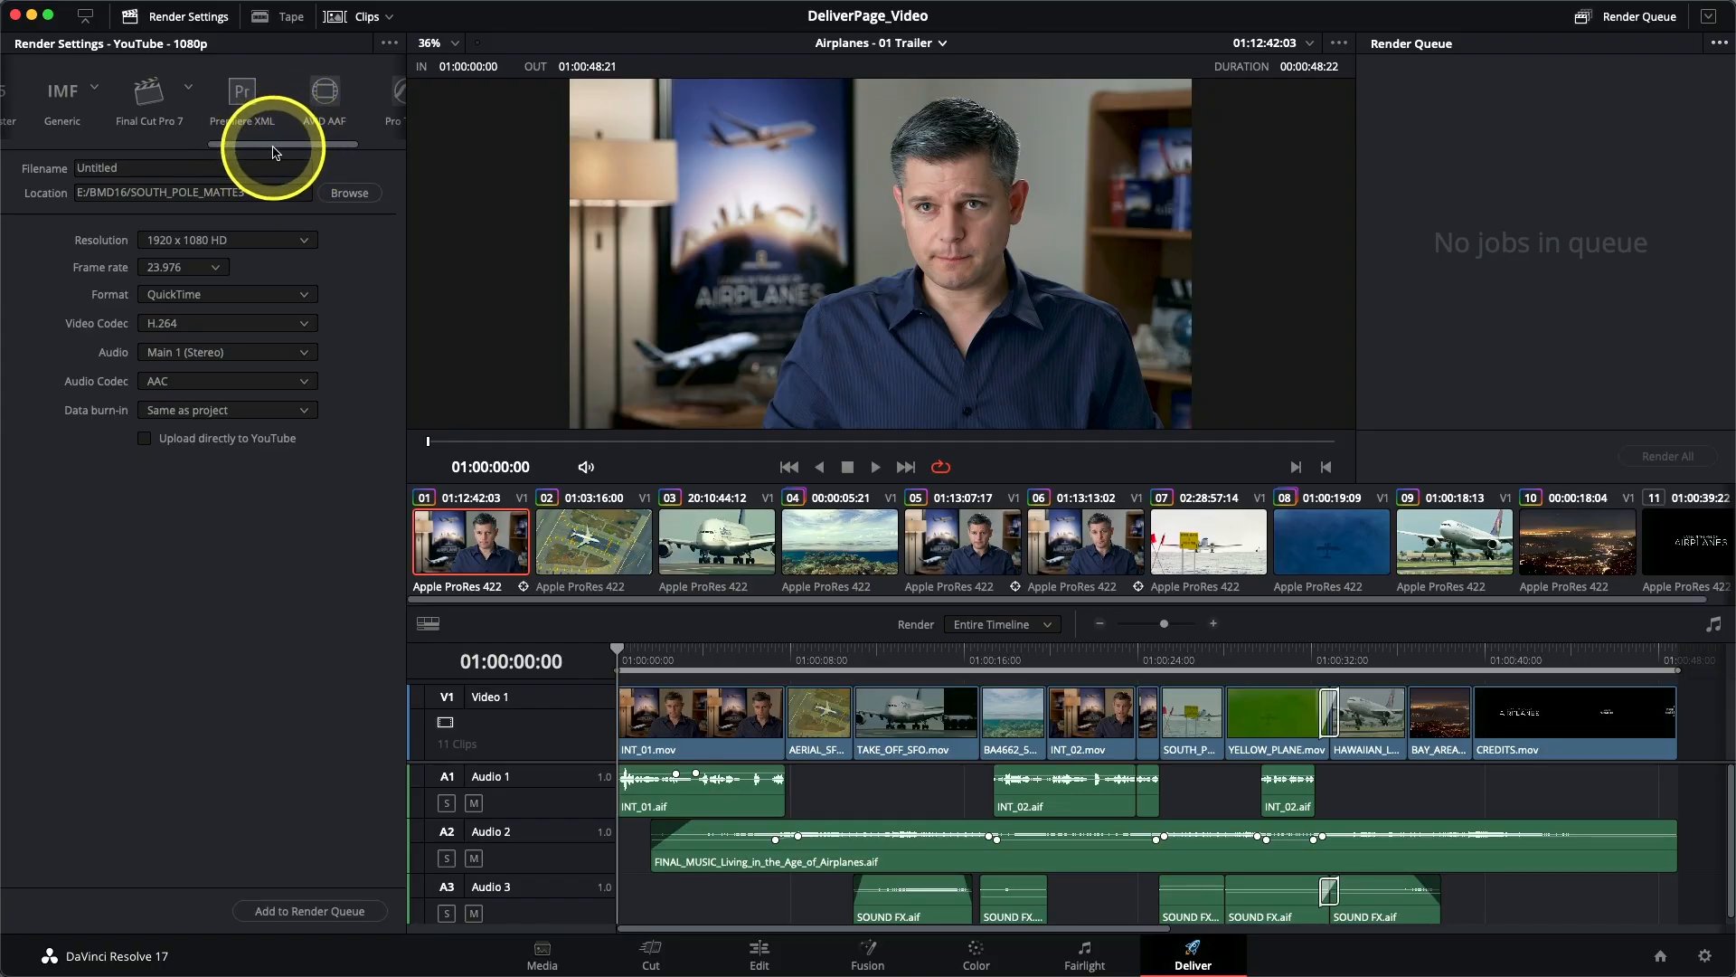
# - Set the render settings to the Custom preset
pyautogui.moveTo(276, 149); pyautogui.dragTo(47, 145)
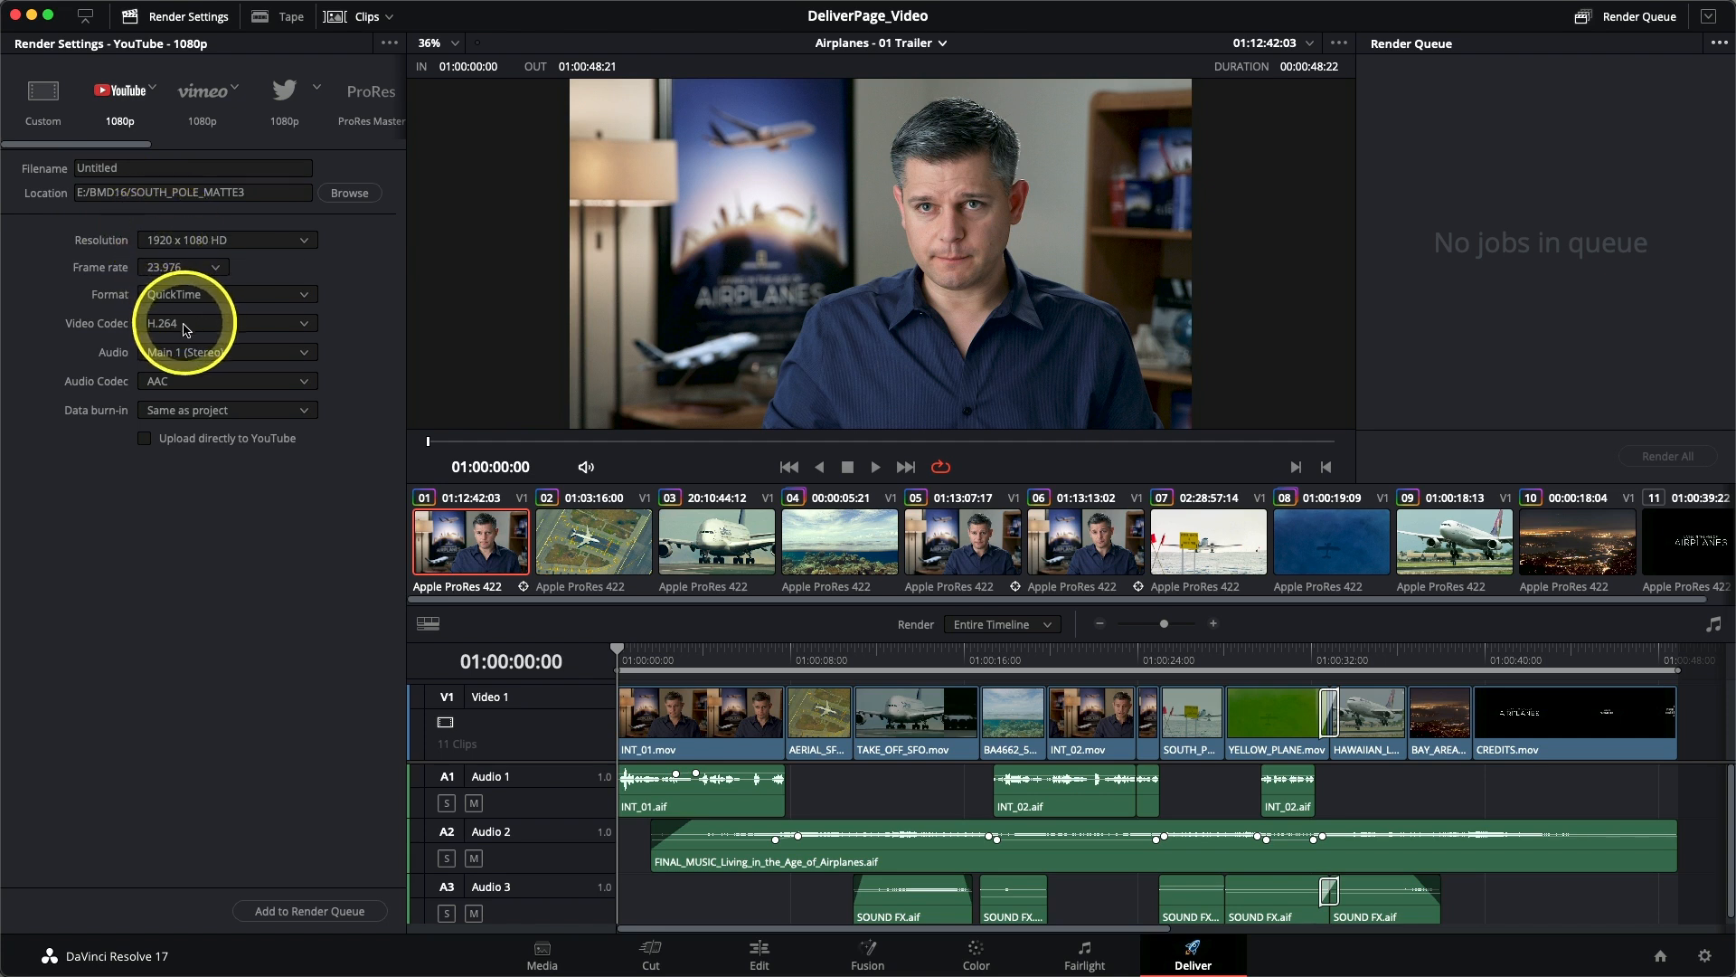
pyautogui.click(43, 101)
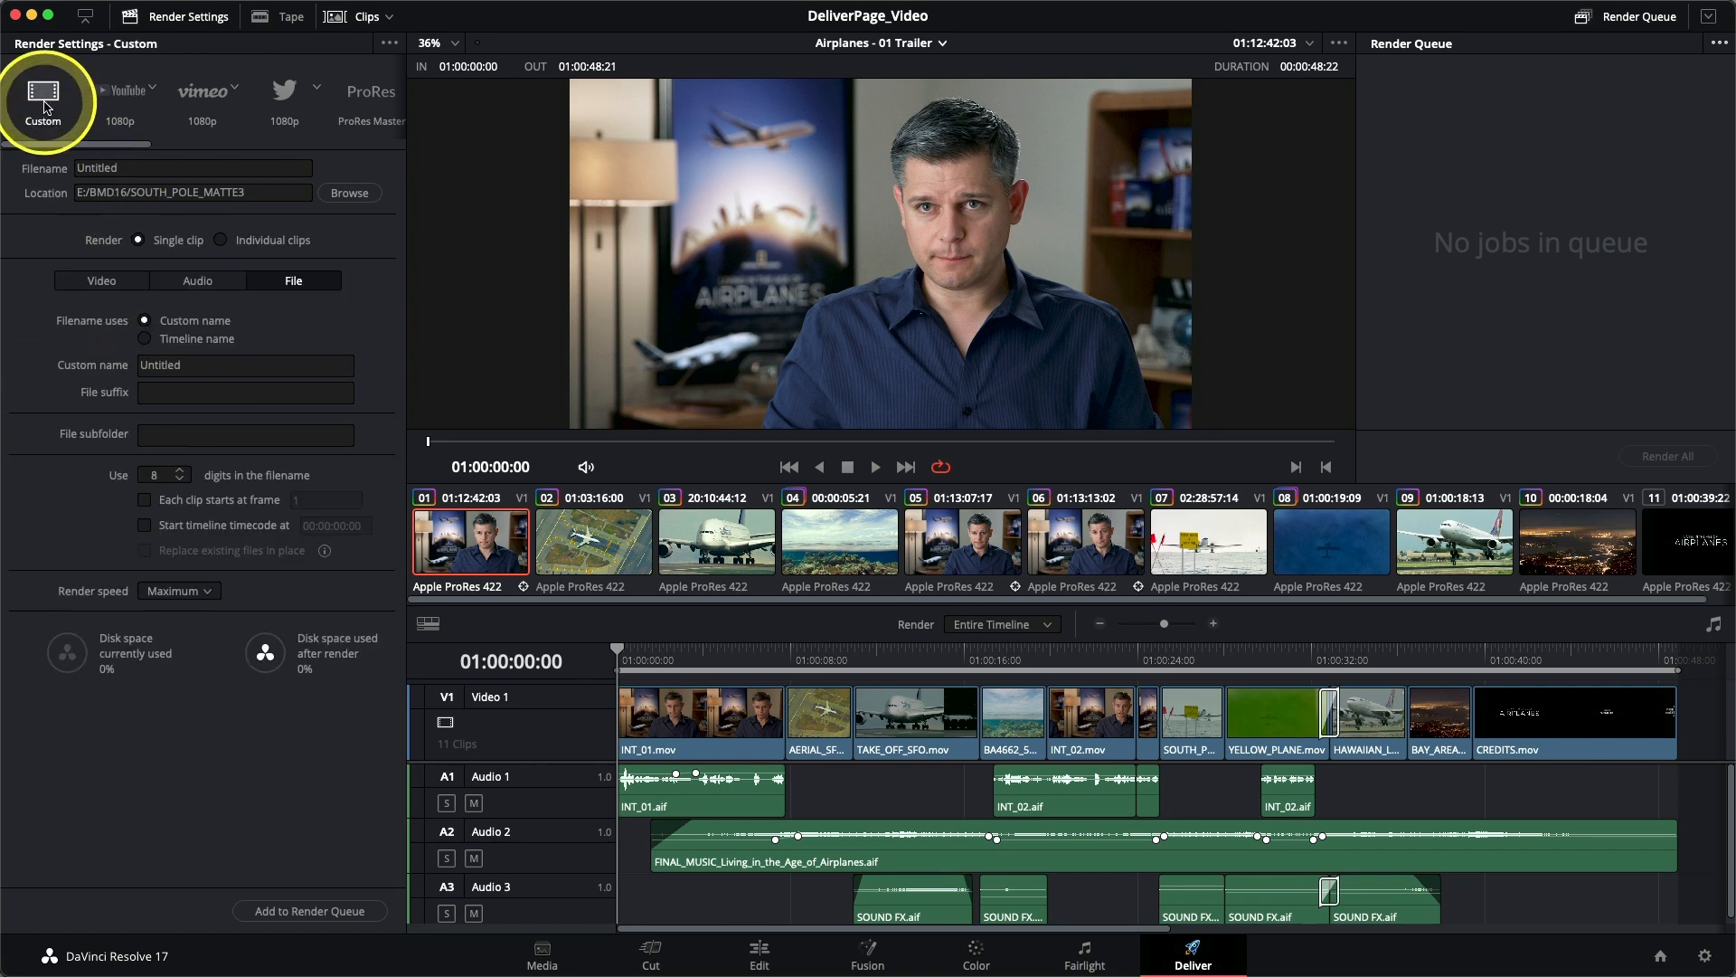
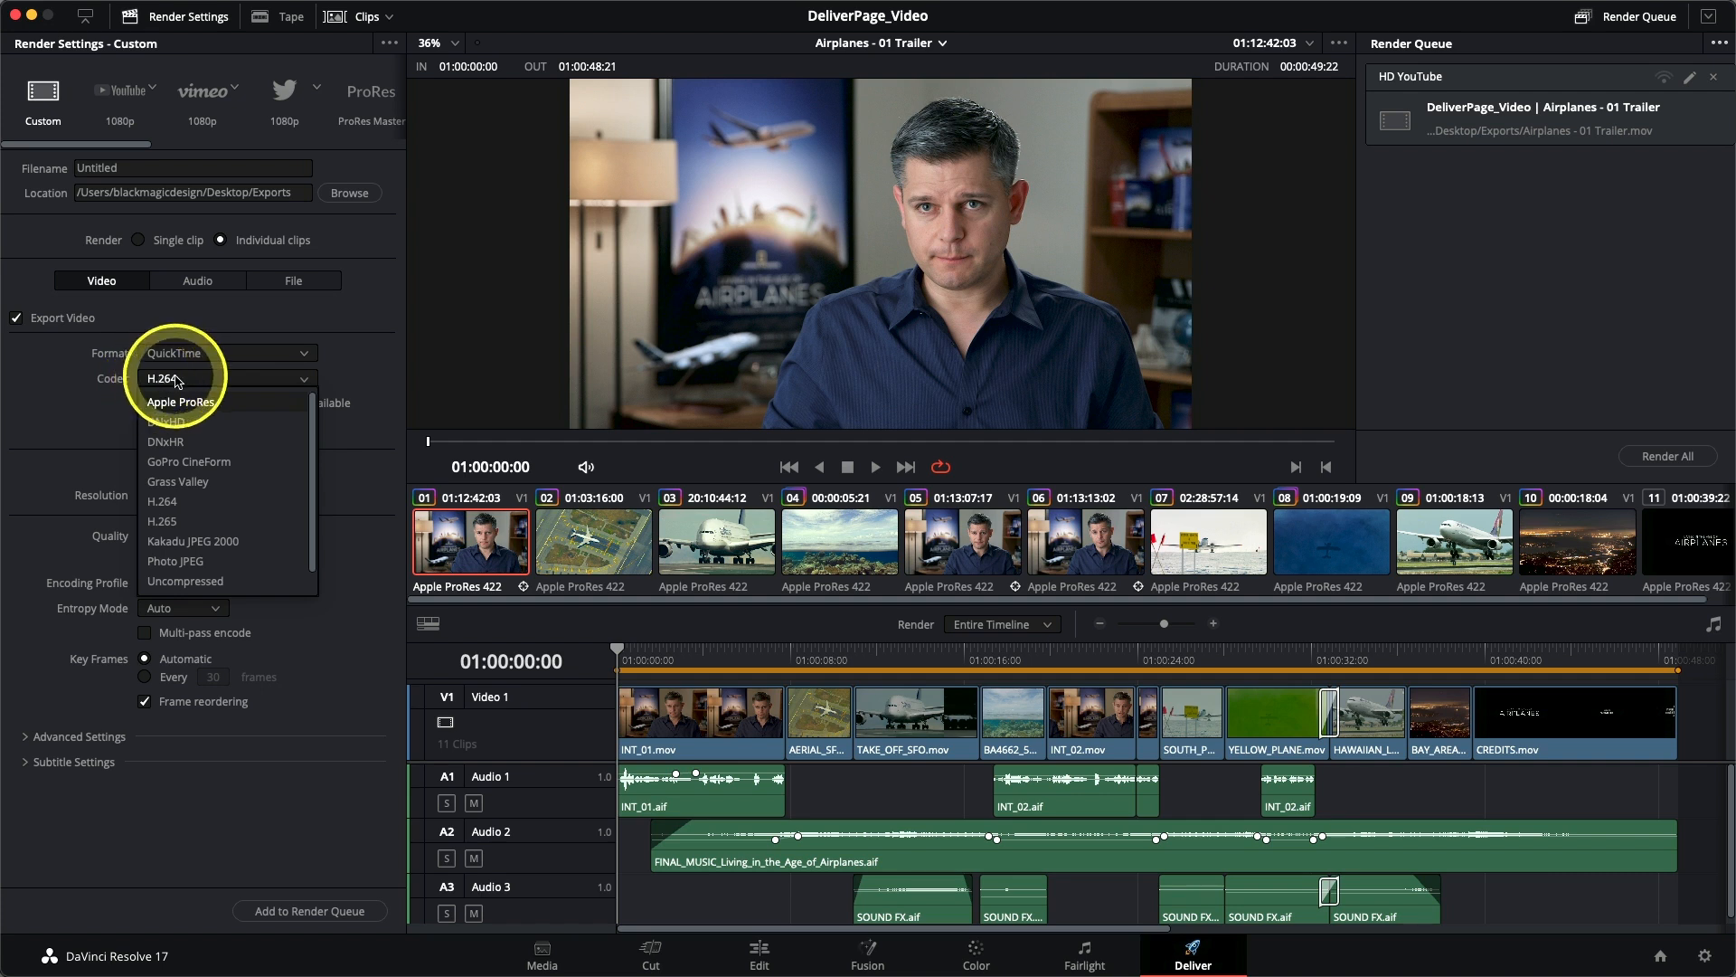
# - Set the export codec to Apple ProRes and its type to Apple ProRes 422 LT
pyautogui.click(180, 405)
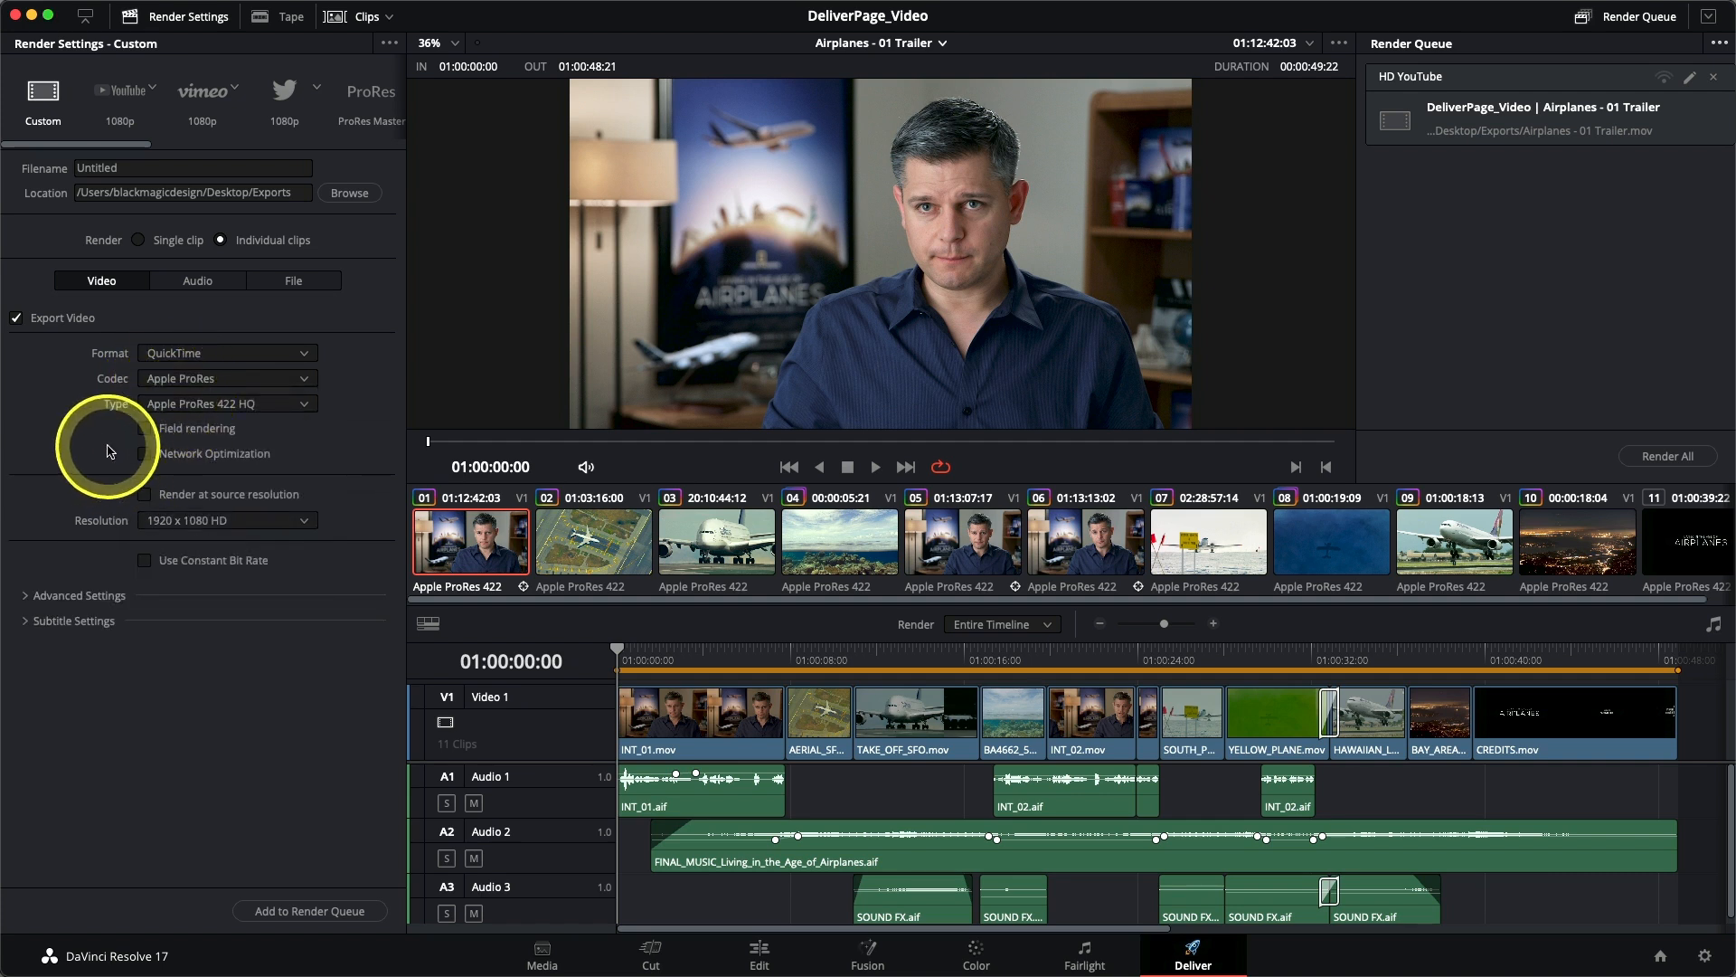
pyautogui.click(164, 409)
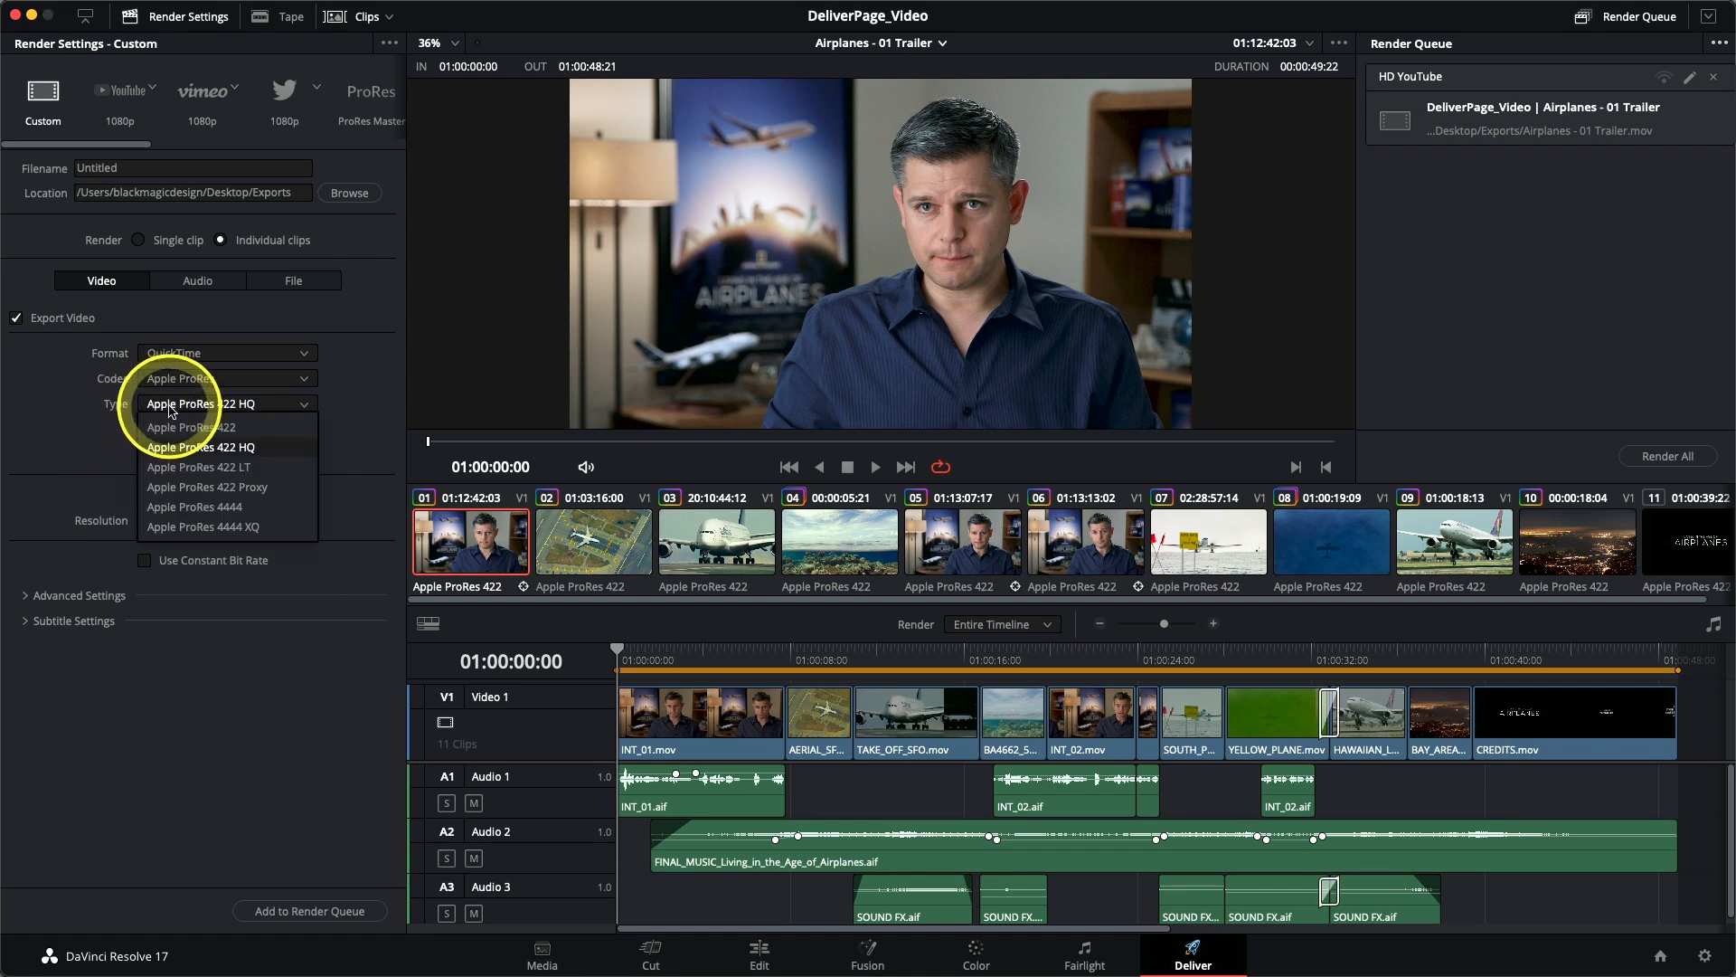
pyautogui.click(188, 468)
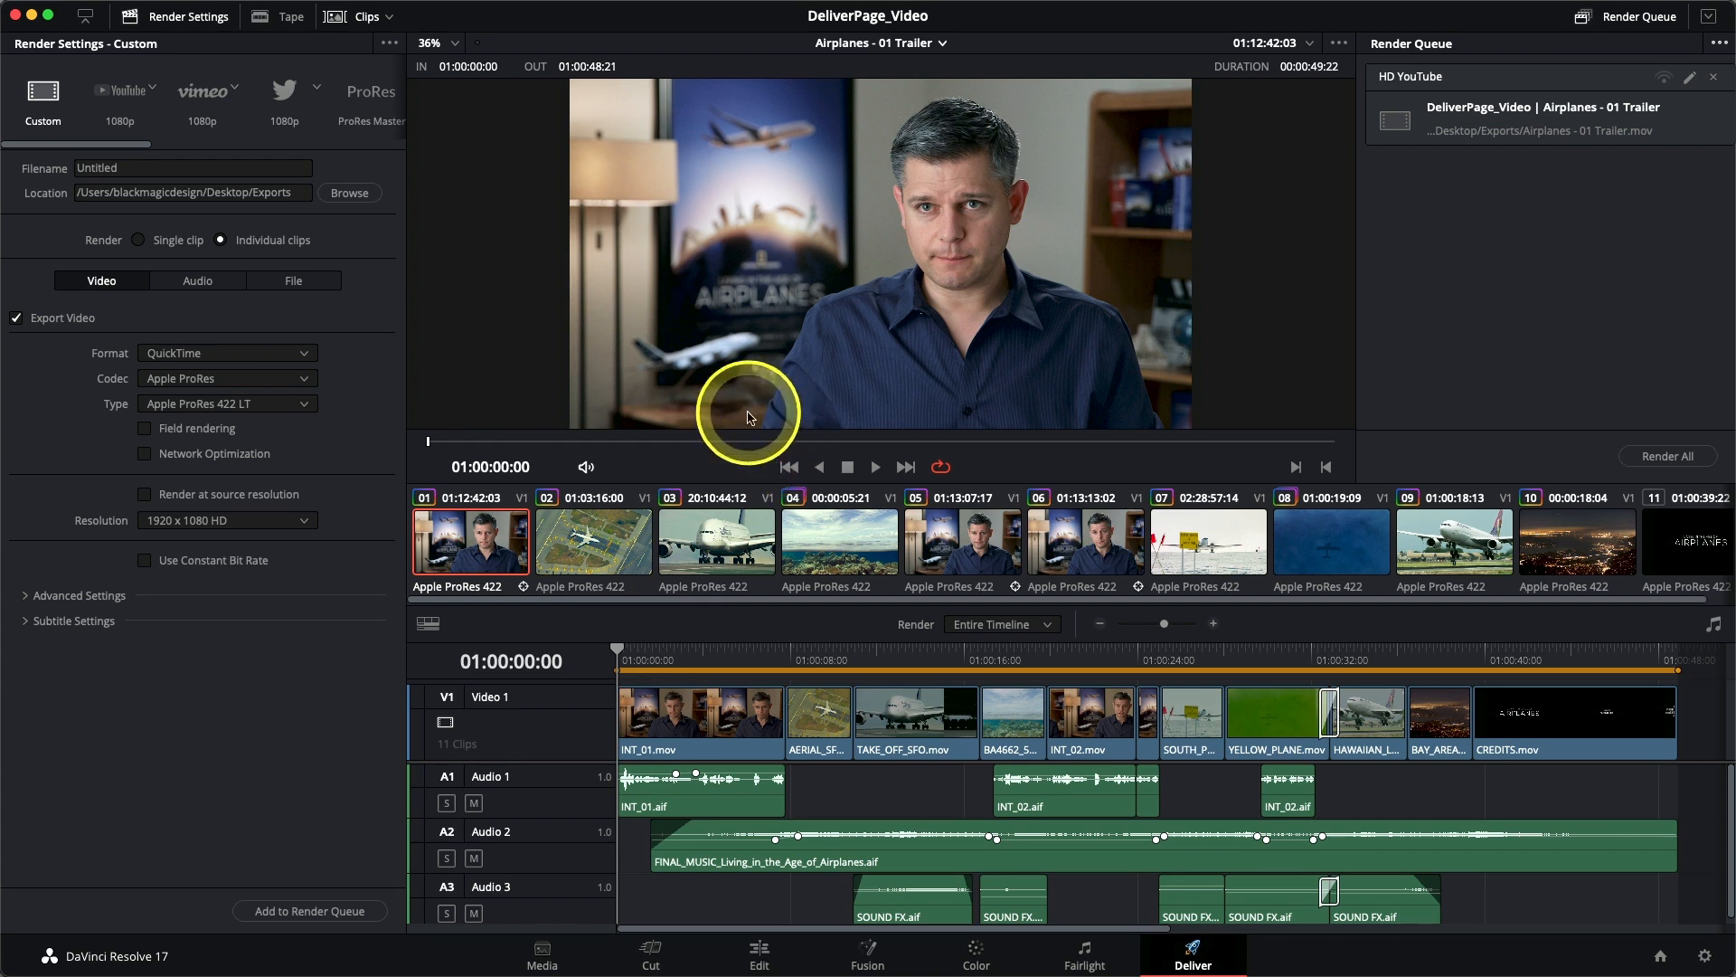
# - Open the Data Burn-In window, enable the Source Timecode burn-in for the project and preview it on other clips
pyautogui.moveTo(717, 3)
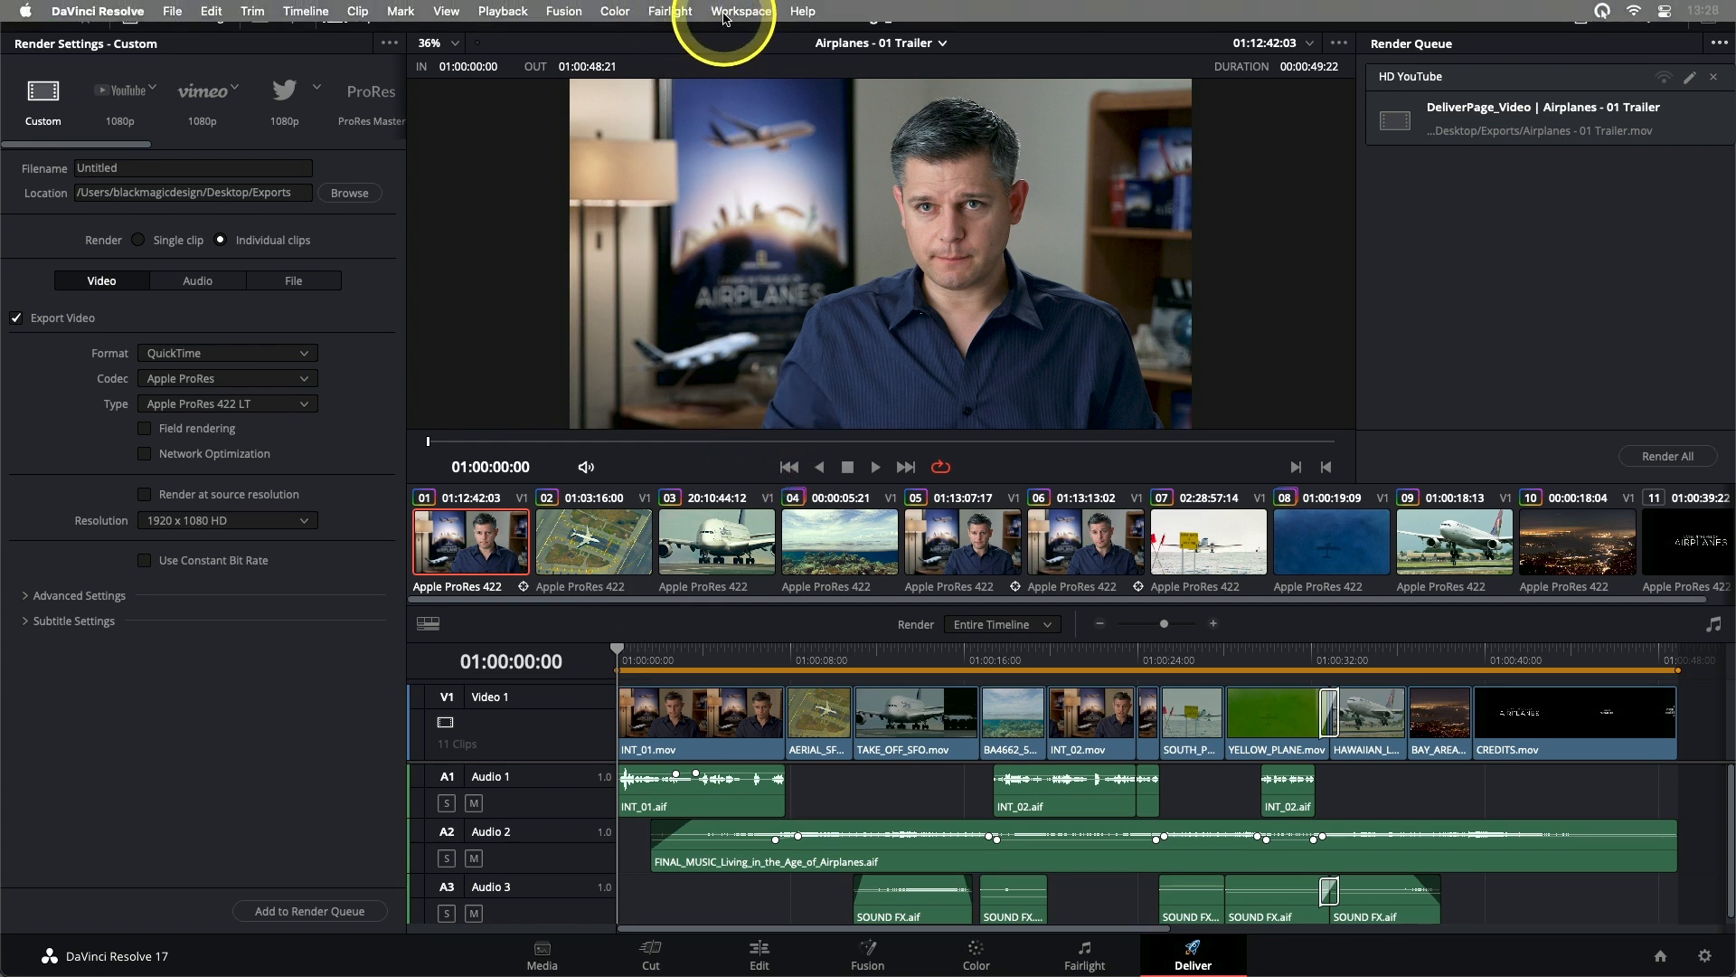
pyautogui.click(724, 13)
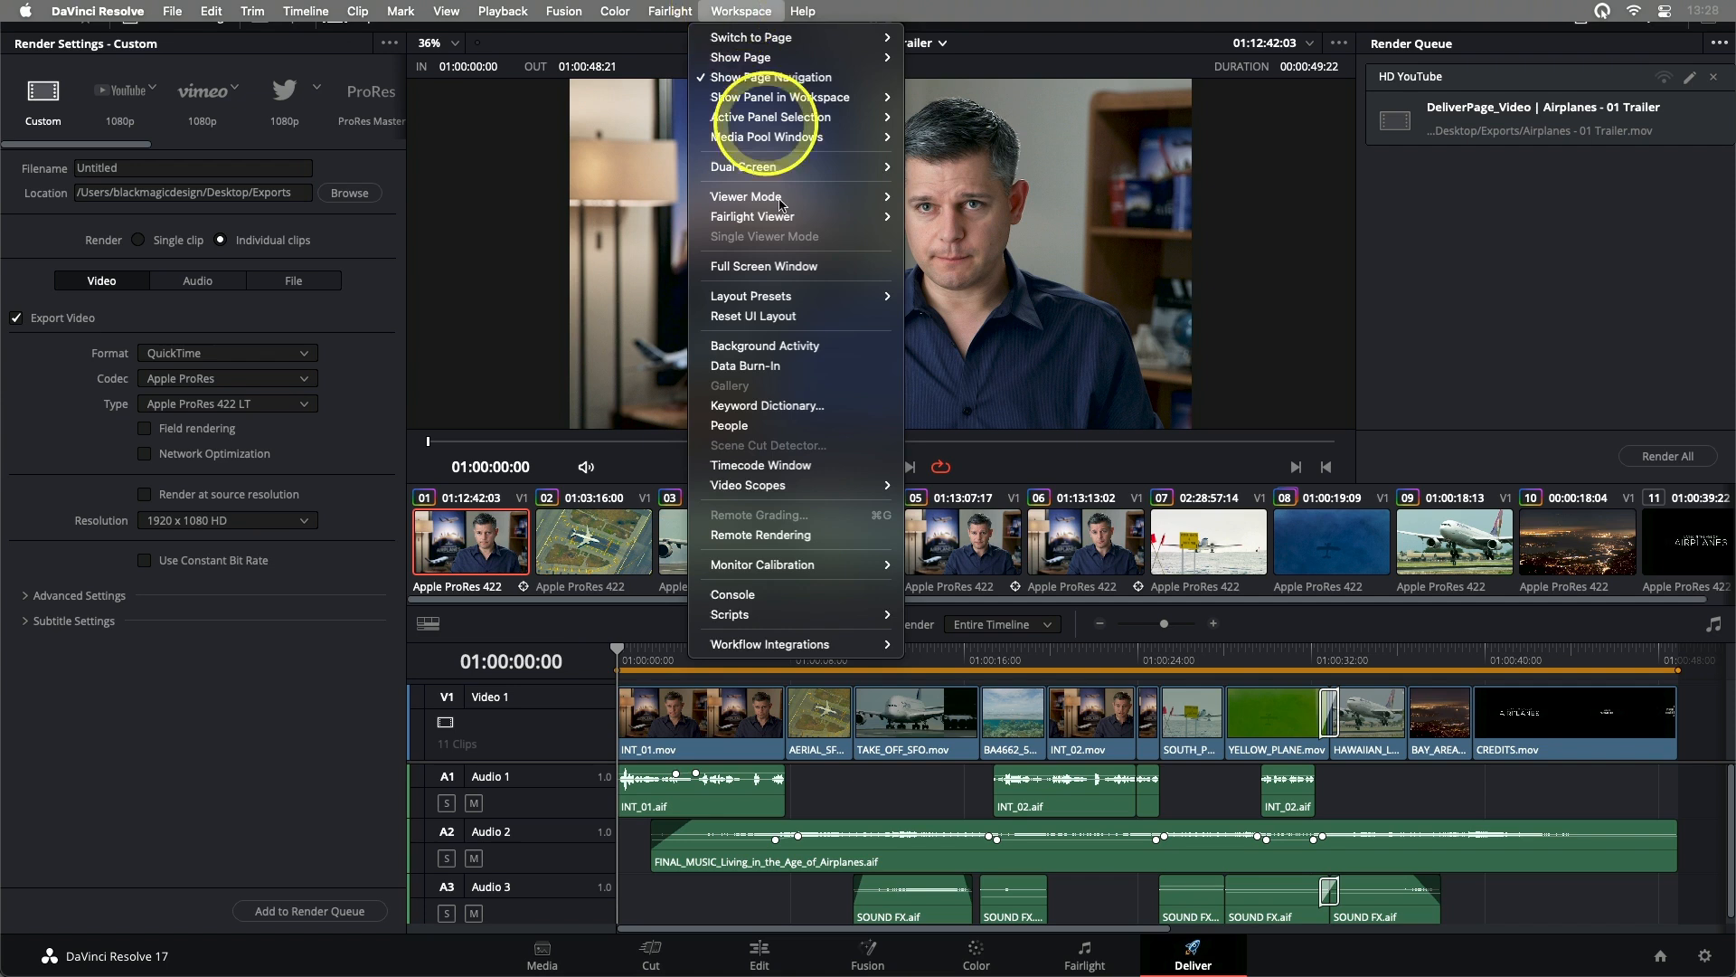
pyautogui.click(733, 368)
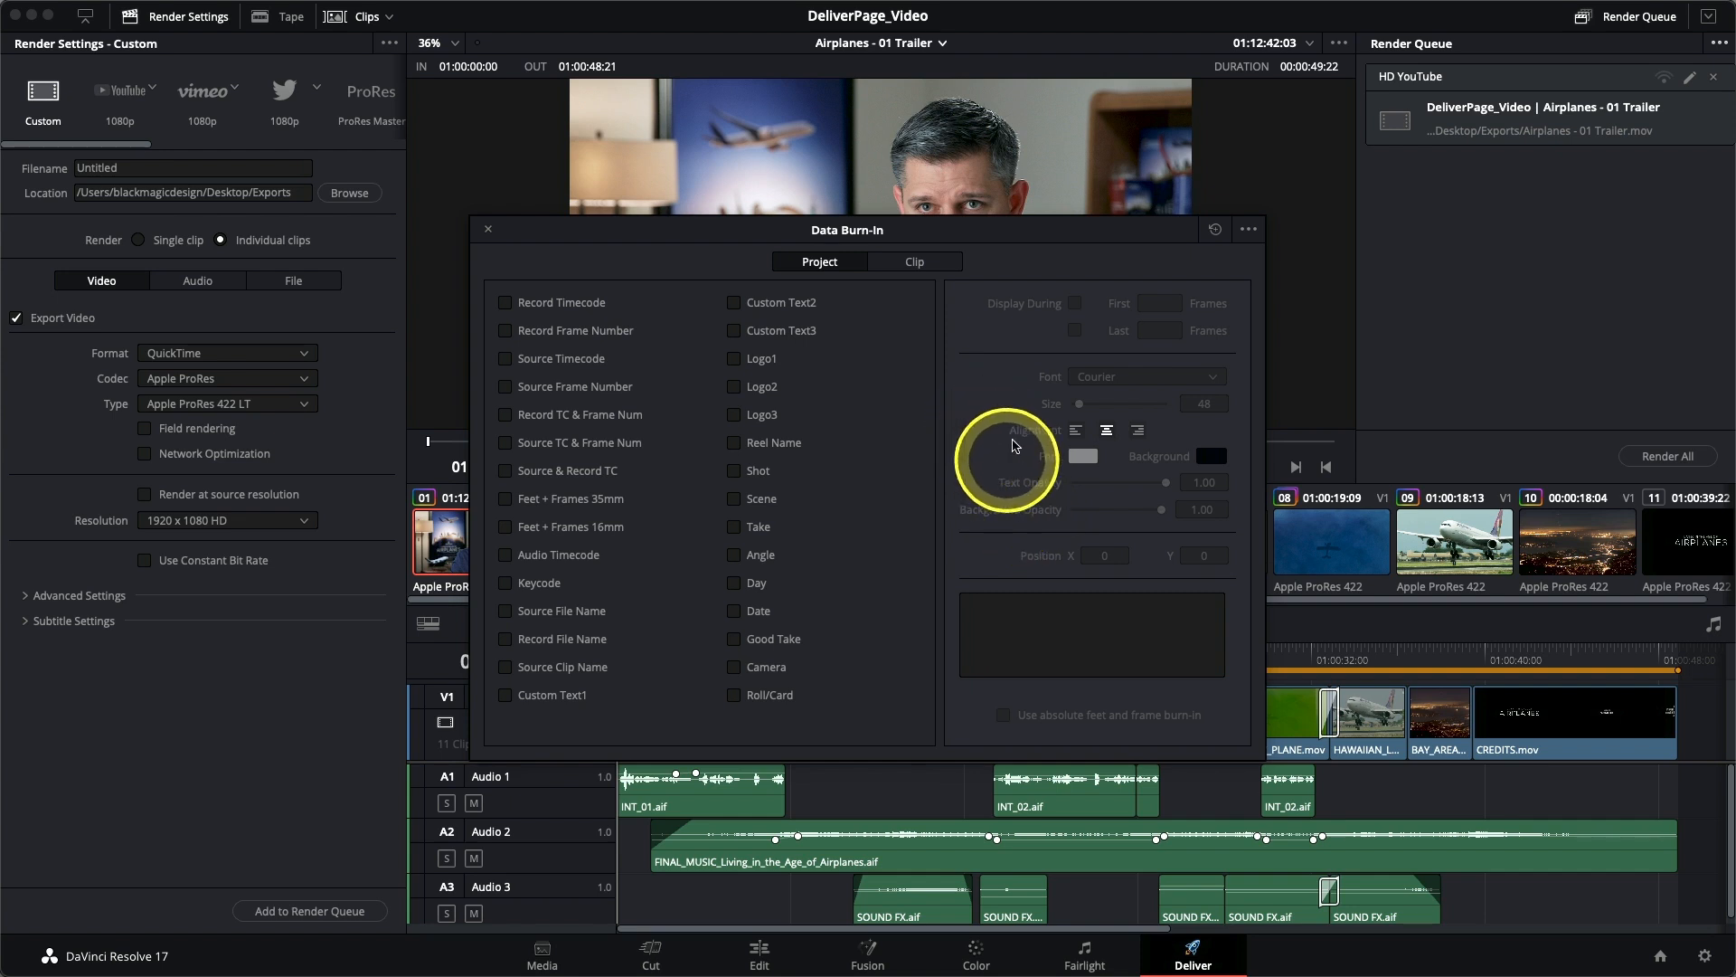
pyautogui.moveTo(1028, 235)
pyautogui.mouseDown()
pyautogui.moveTo(798, 246)
pyautogui.moveTo(627, 362)
pyautogui.moveTo(588, 352)
pyautogui.moveTo(585, 304)
pyautogui.mouseUp()
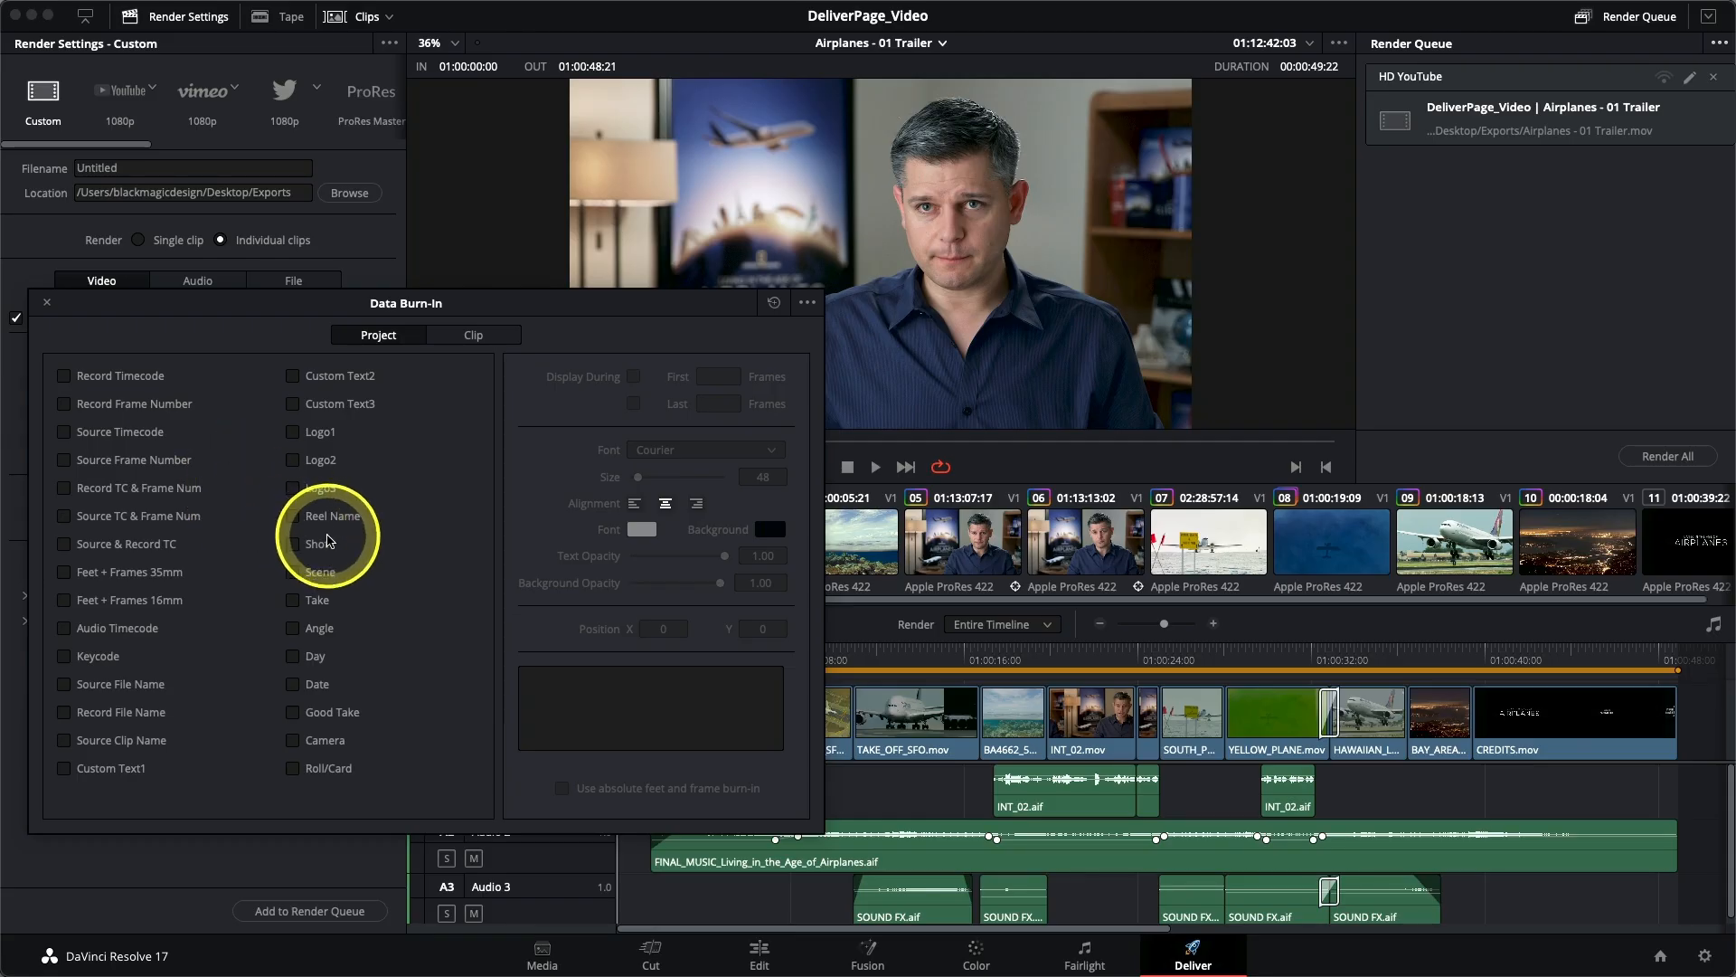
pyautogui.click(69, 435)
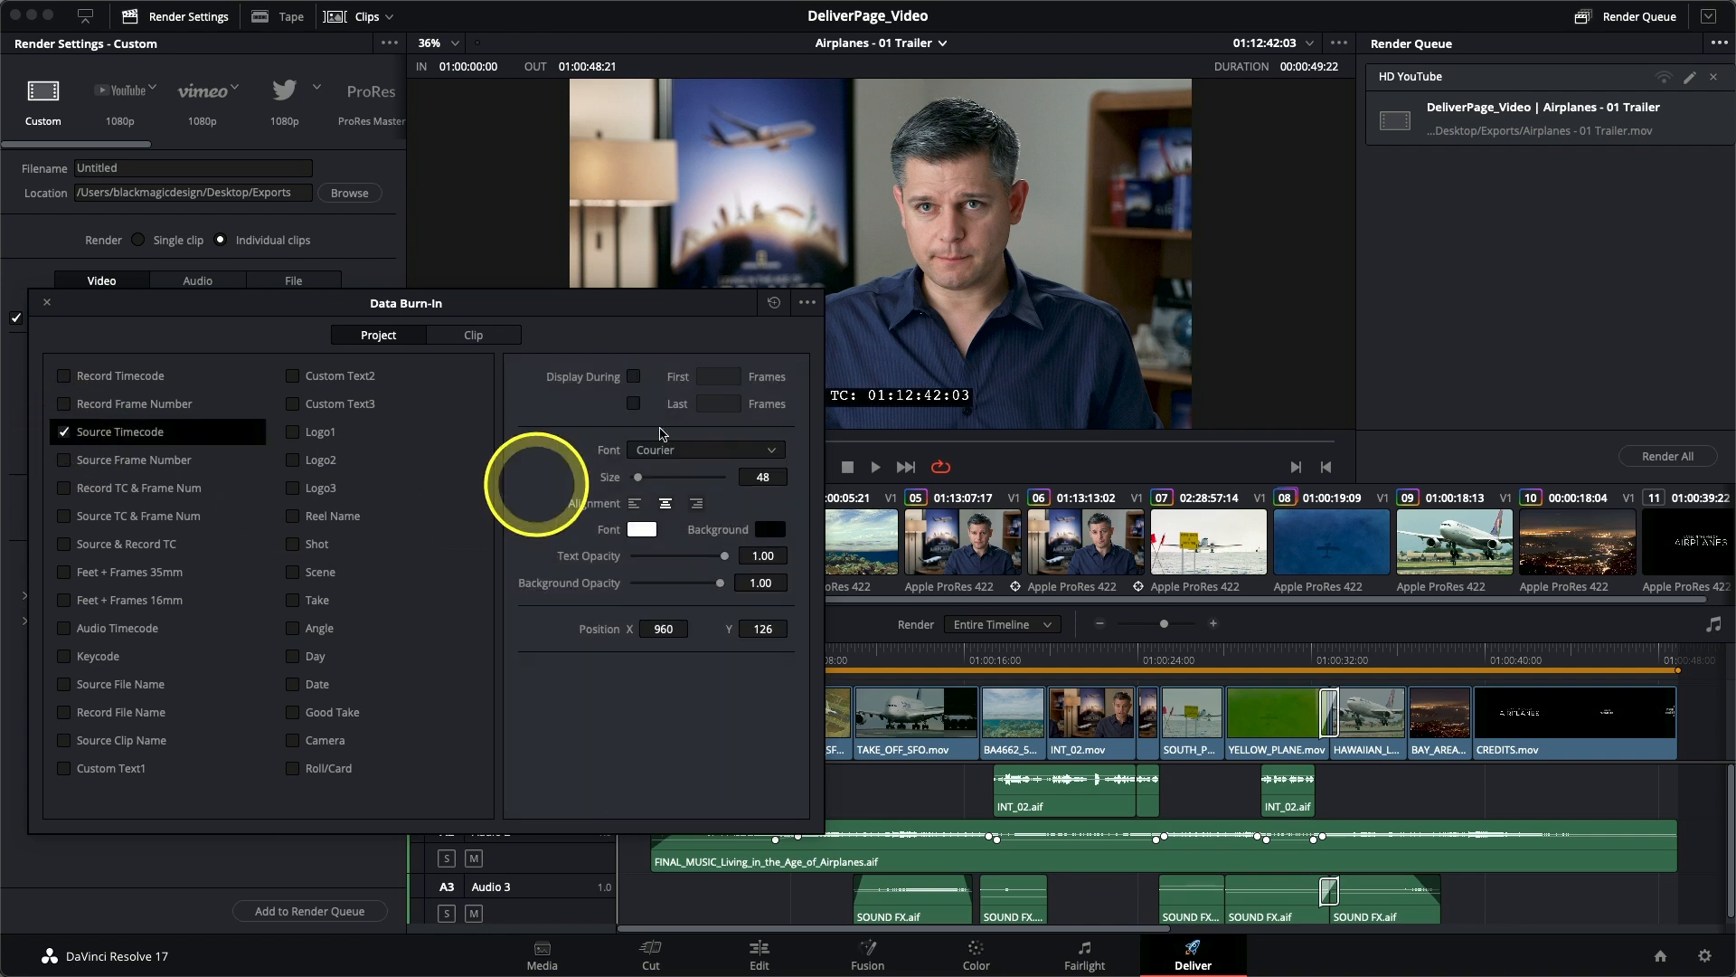
pyautogui.moveTo(684, 310)
pyautogui.mouseDown()
pyautogui.moveTo(620, 310)
pyautogui.moveTo(642, 310)
pyautogui.mouseUp()
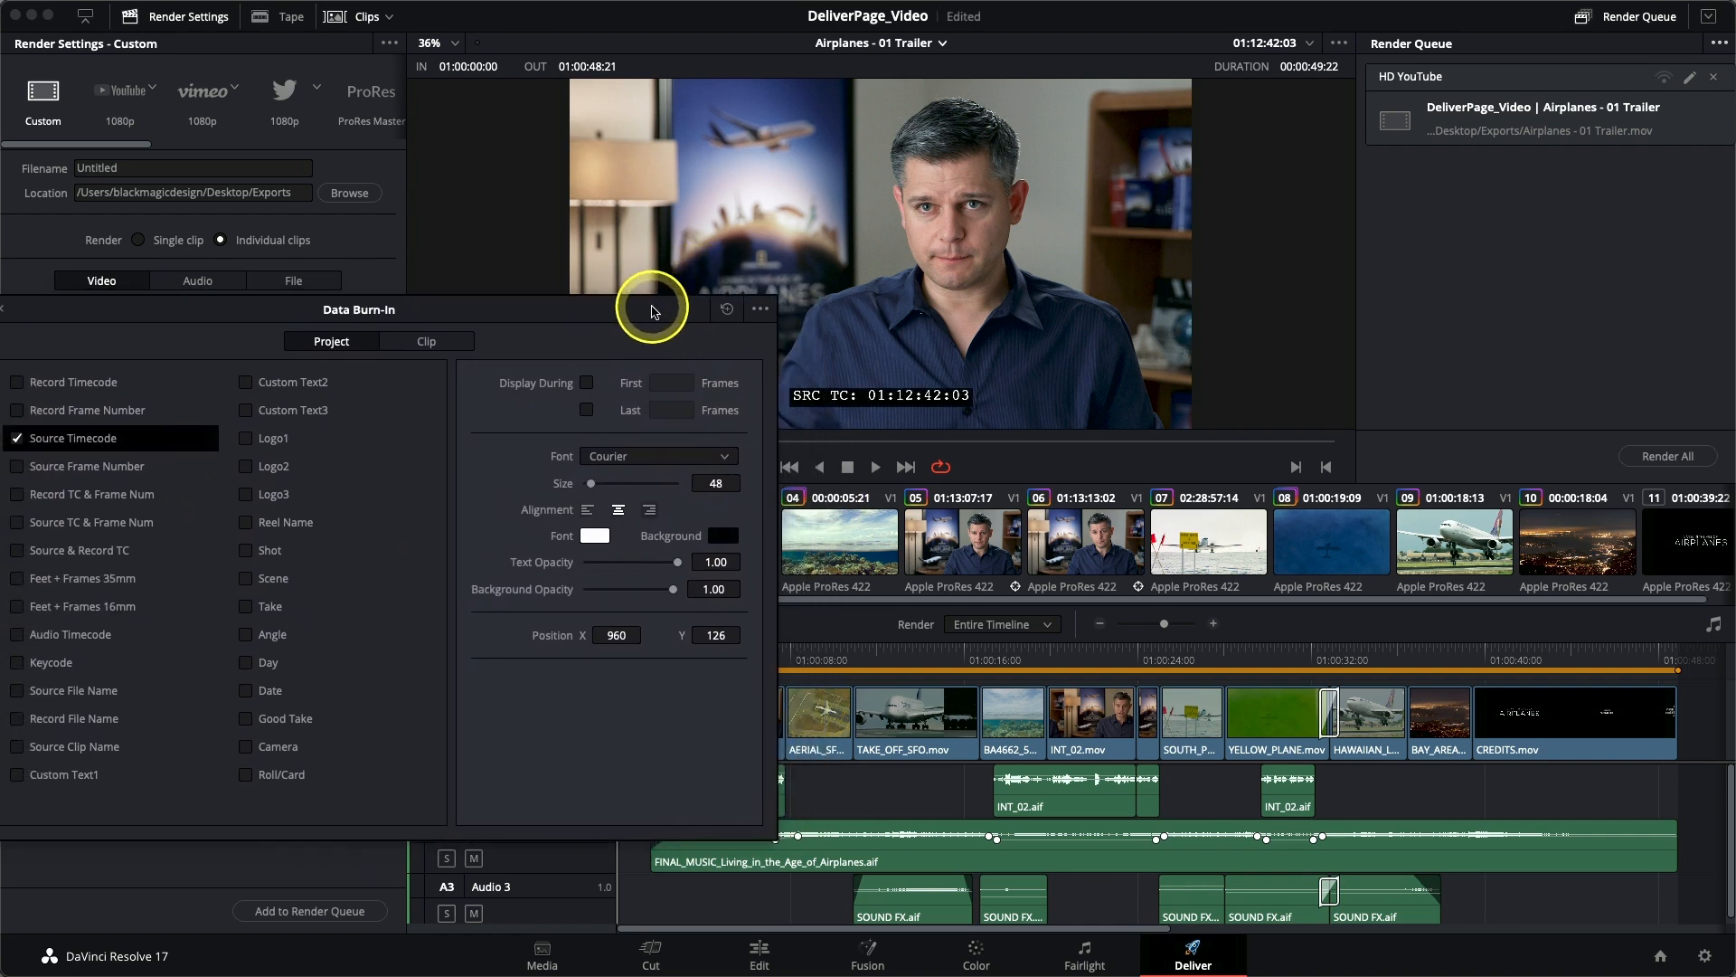
pyautogui.click(879, 539)
pyautogui.click(1185, 543)
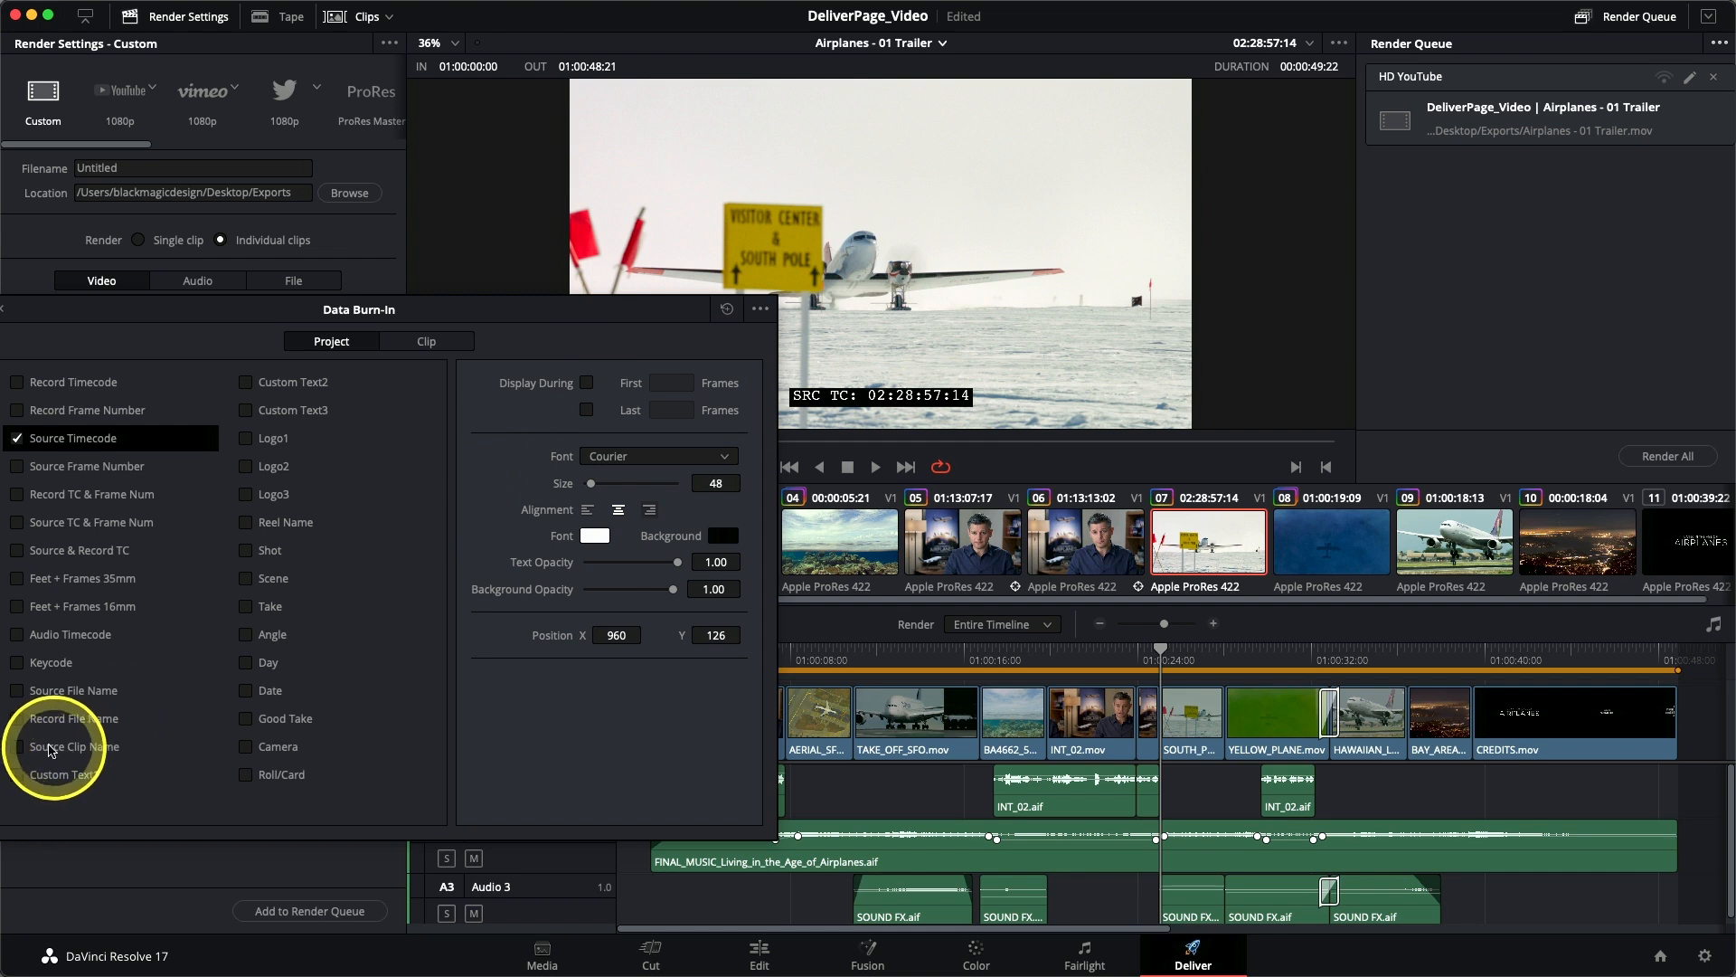
# - Add the Source Clip Name burn-in and preview it on several clips, ending on the Hawaiian landing shot
pyautogui.click(20, 749)
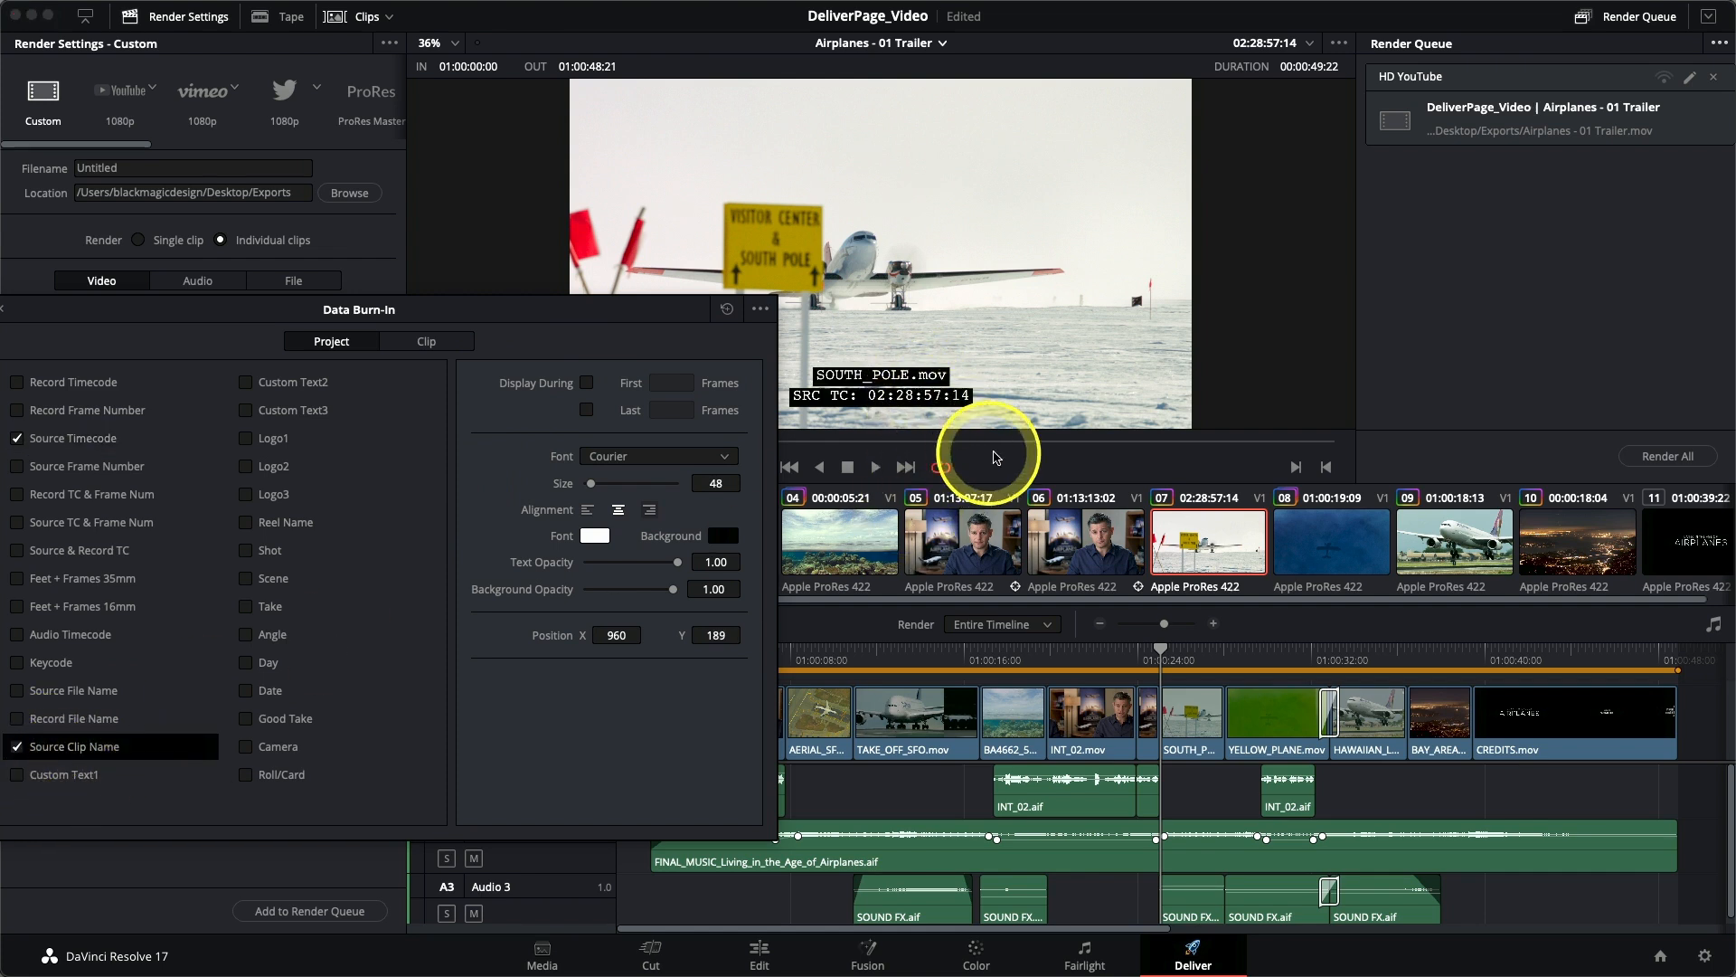
pyautogui.click(1107, 551)
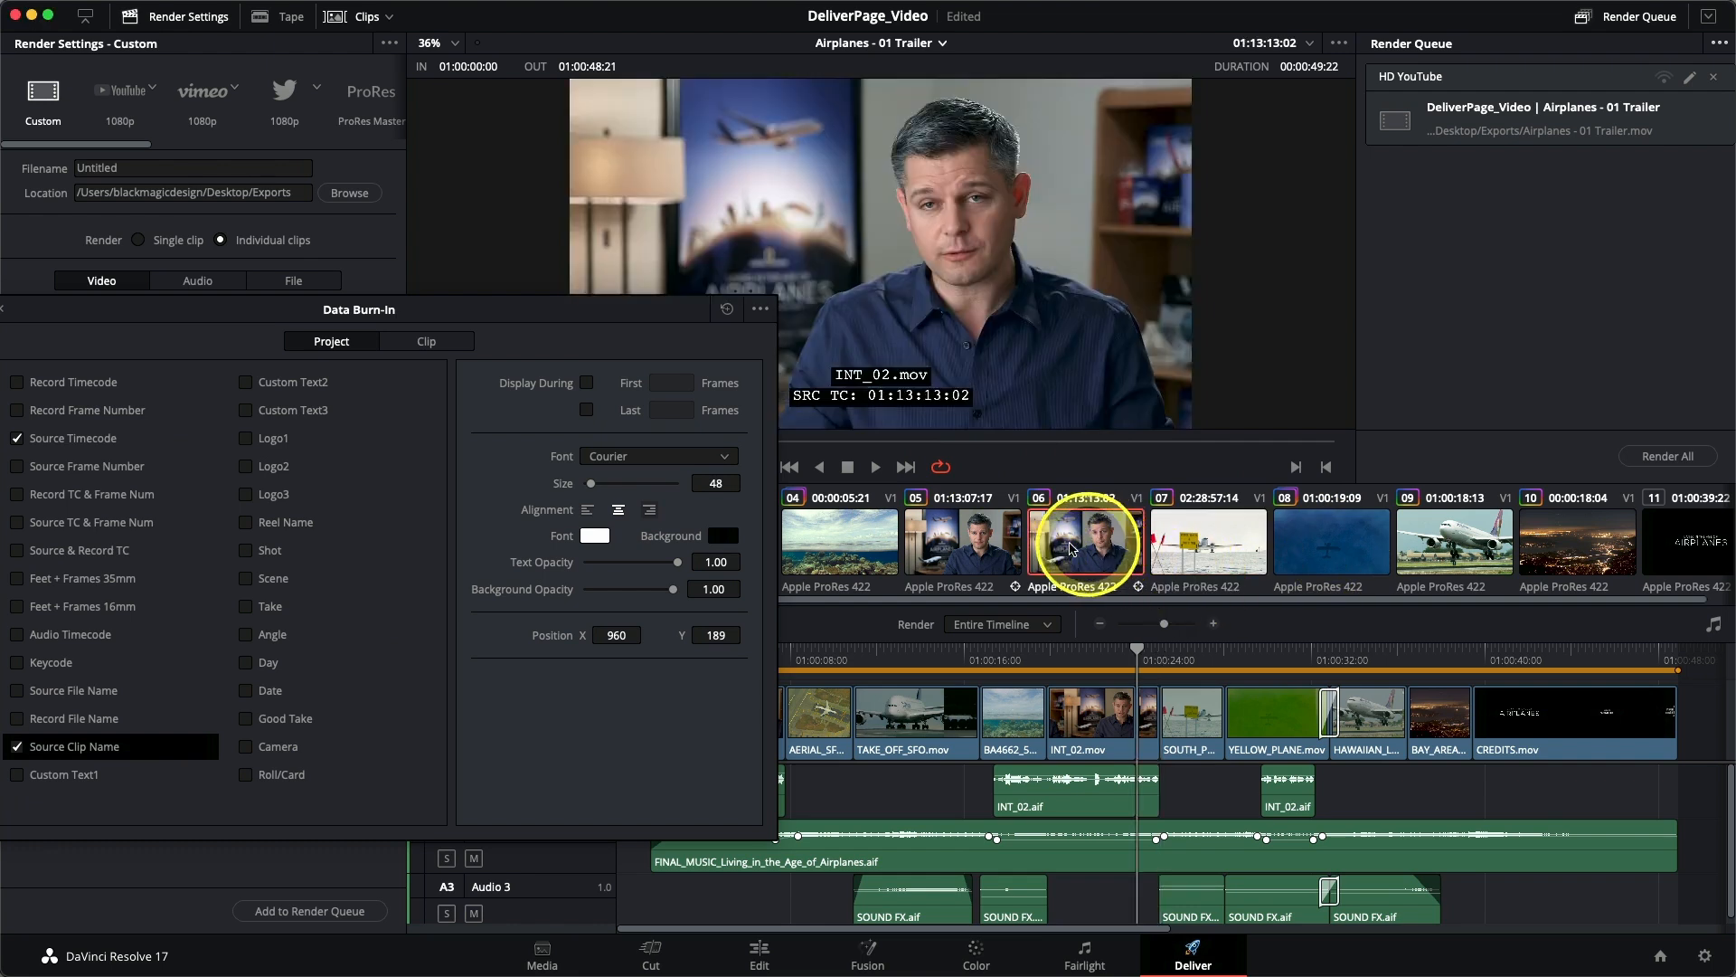
pyautogui.click(864, 543)
pyautogui.click(1350, 565)
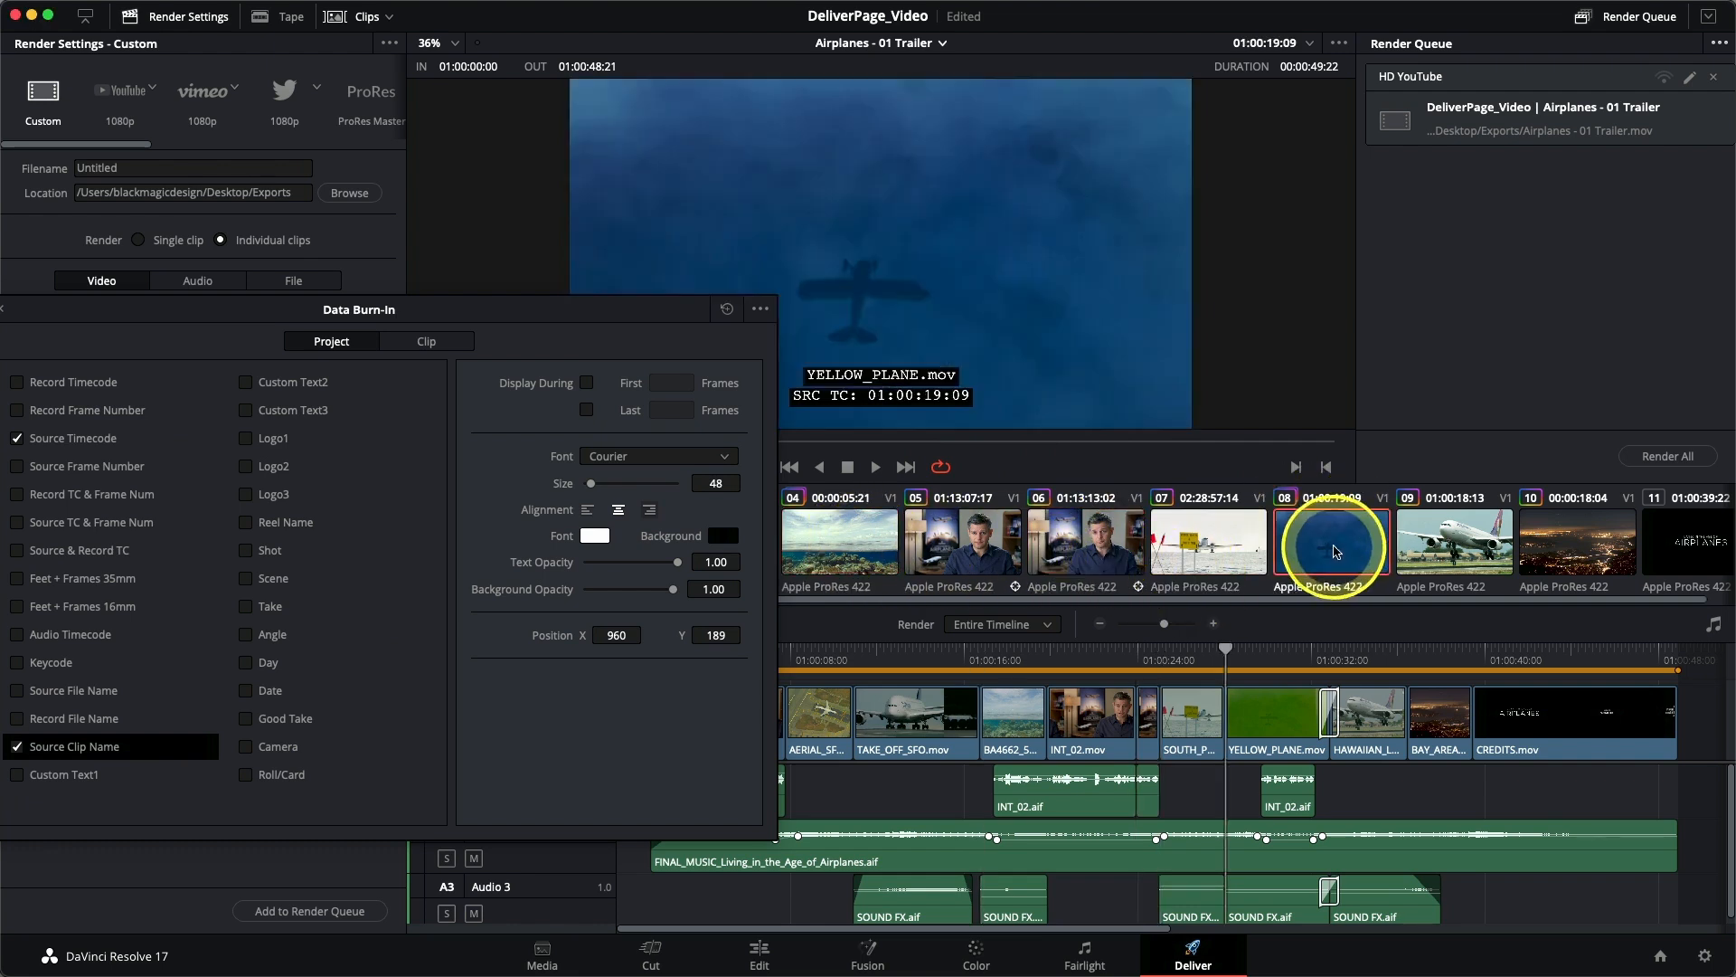
pyautogui.click(1431, 551)
# - Enable the Custom Text1 burn-in with the text "DO NOT DISTRIBUTE"
pyautogui.moveTo(474, 306)
pyautogui.mouseDown()
pyautogui.moveTo(643, 388)
pyautogui.moveTo(524, 287)
pyautogui.moveTo(489, 358)
pyautogui.moveTo(496, 405)
pyautogui.mouseUp()
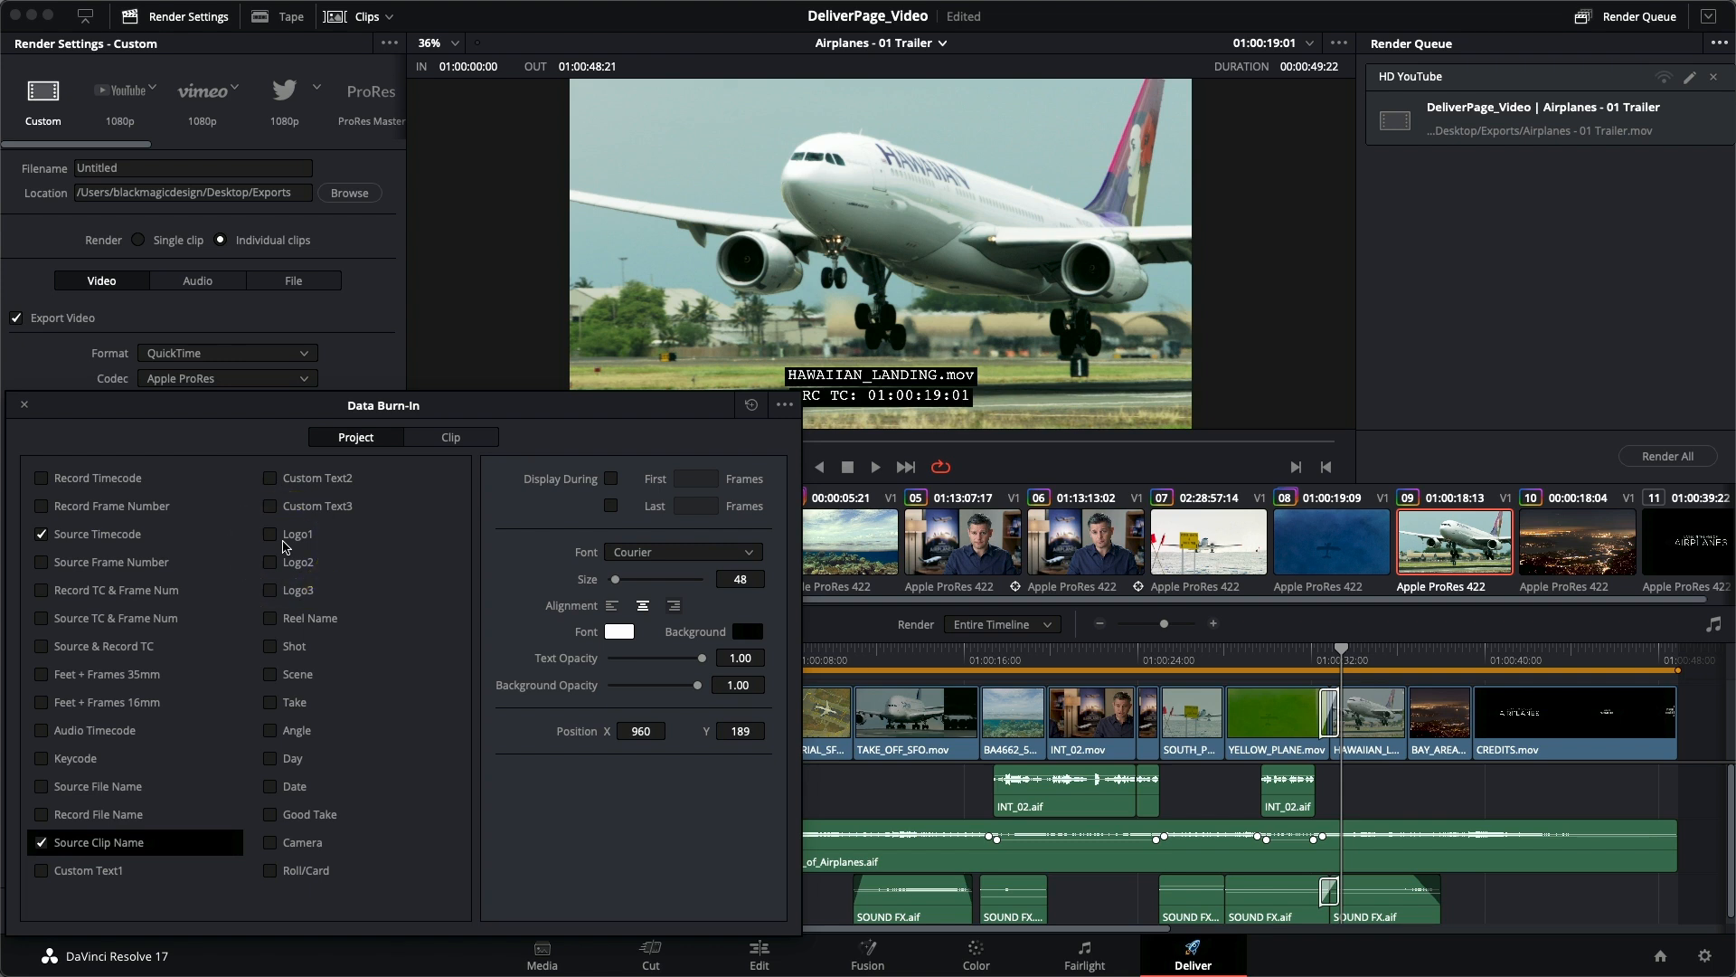
pyautogui.click(41, 871)
pyautogui.click(574, 803)
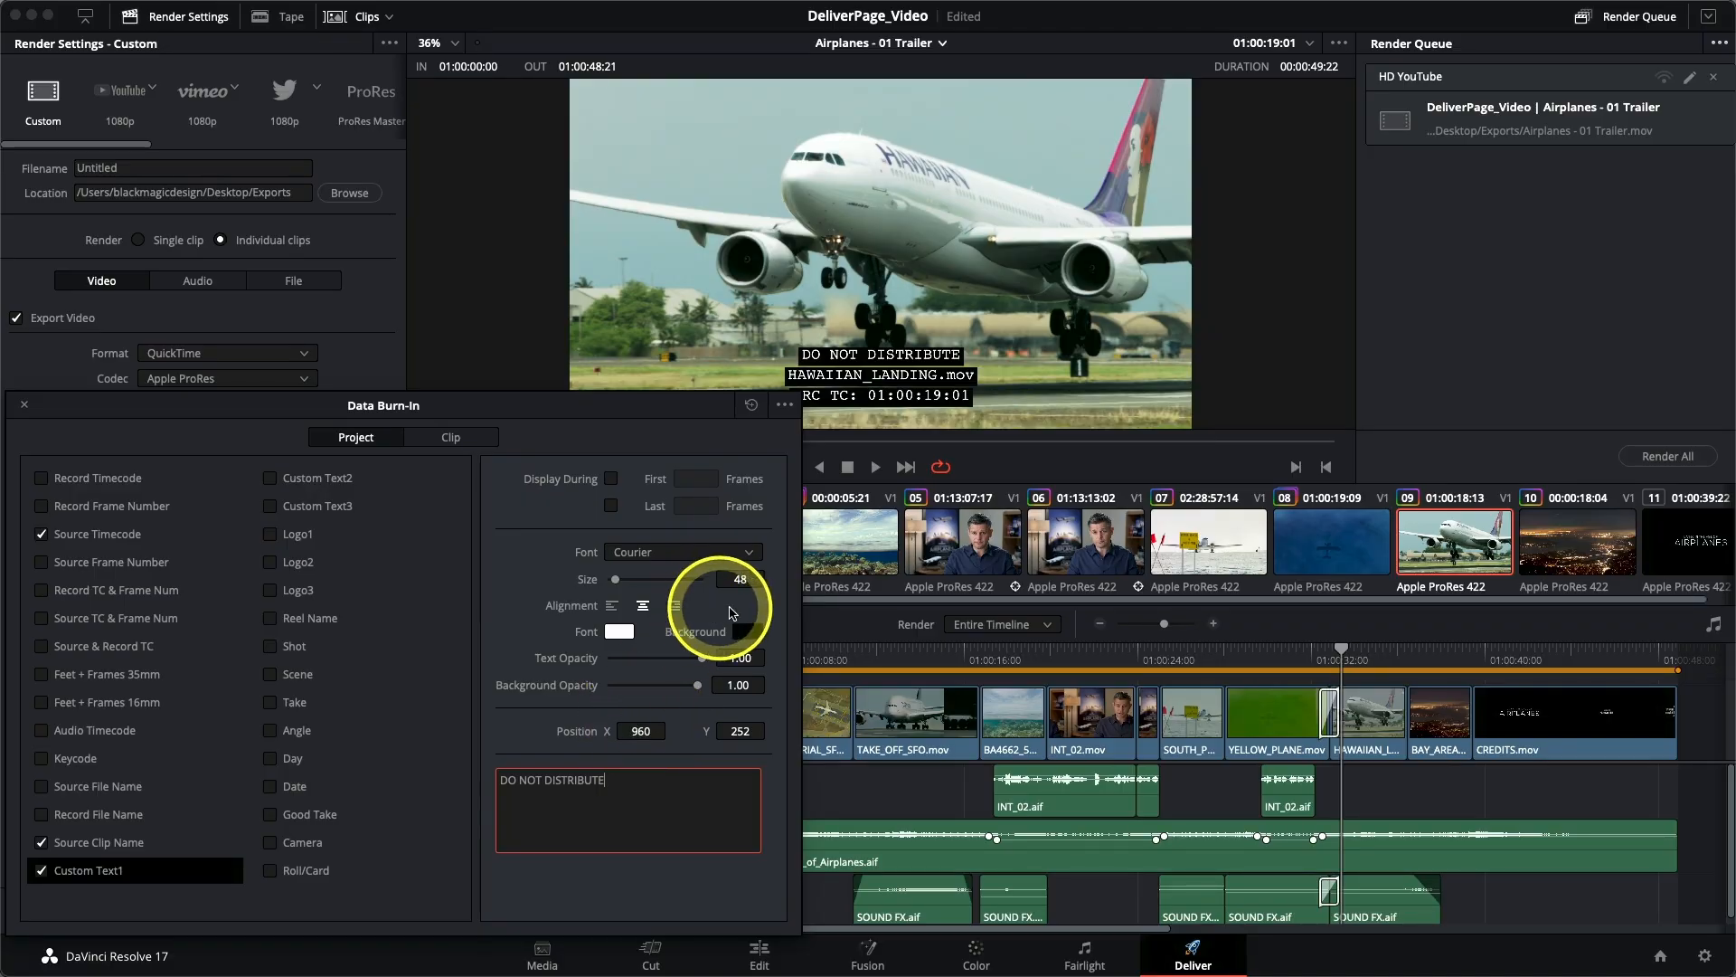
# - Turn off Gang Render Text Styles, then enlarge the custom text to size 181 and raise it to Y position 627
pyautogui.click(785, 407)
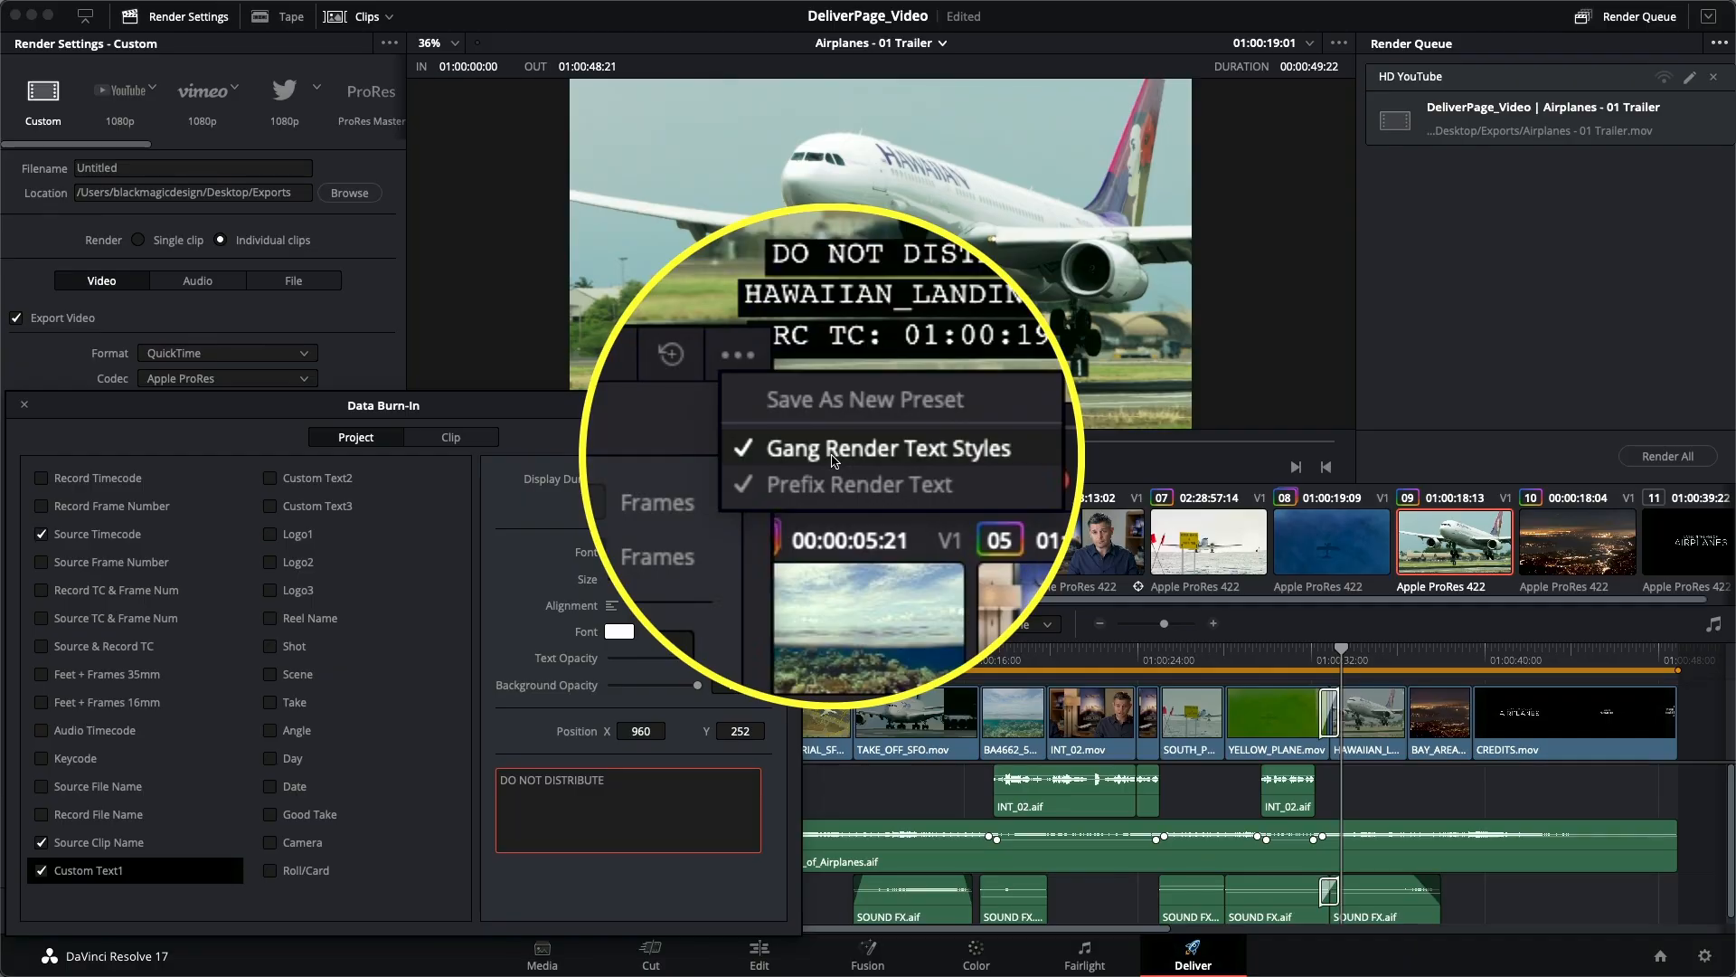
pyautogui.click(833, 457)
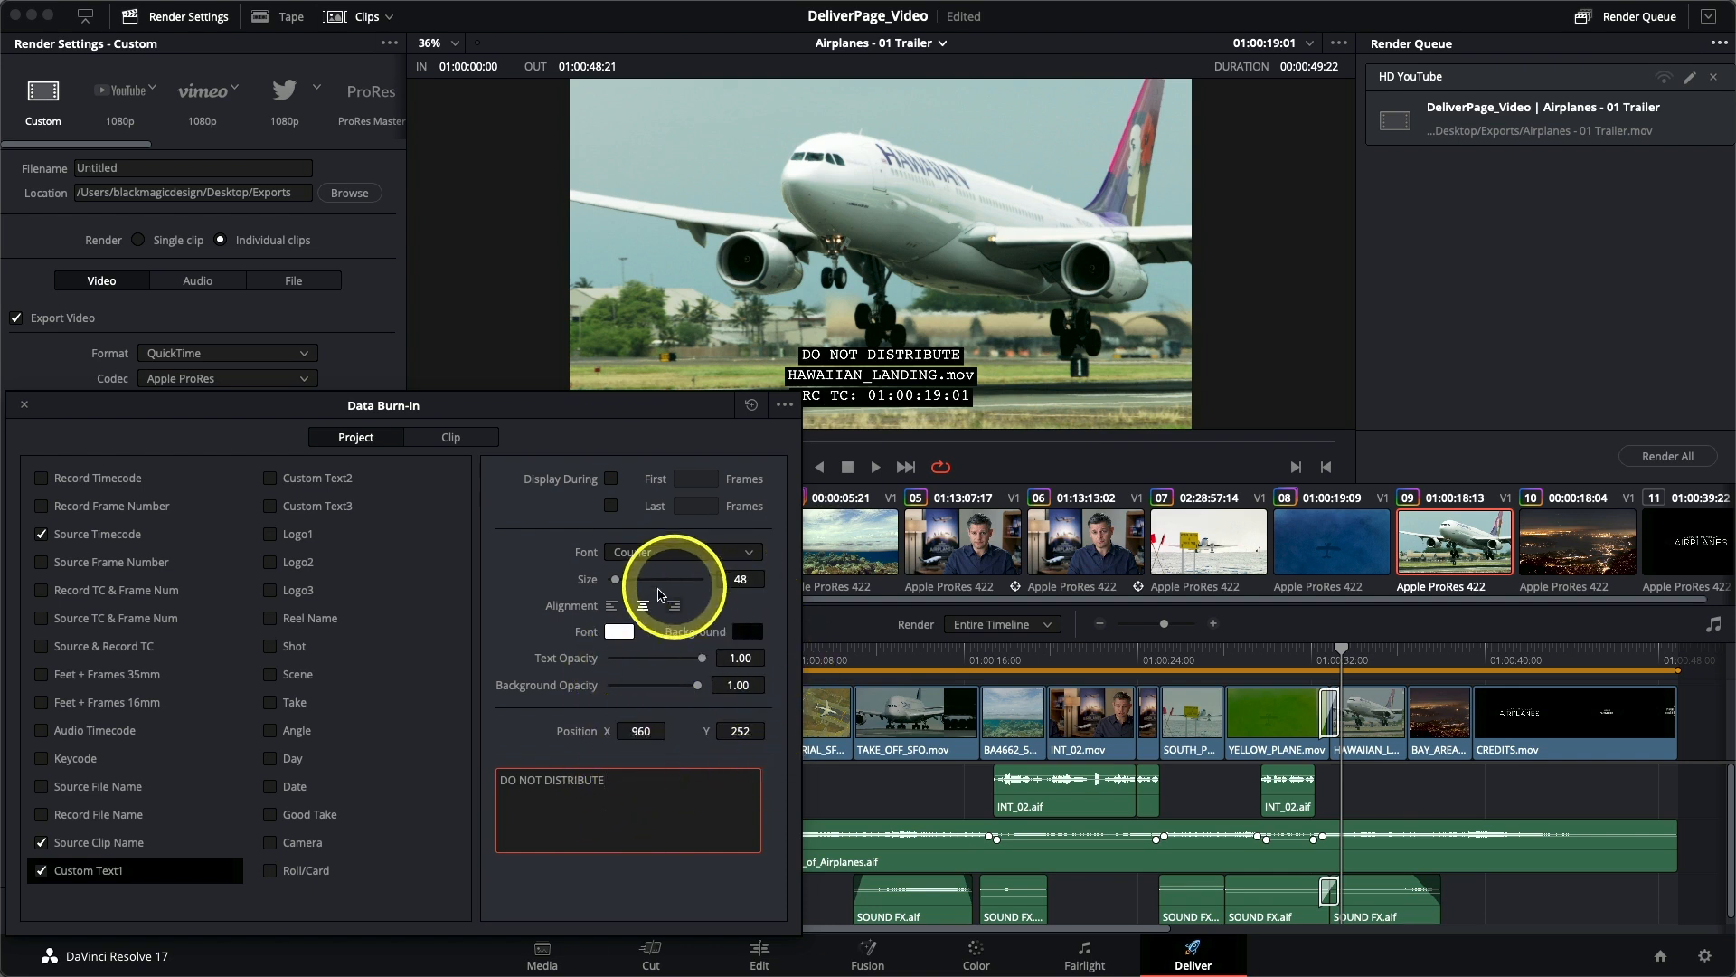
pyautogui.click(616, 581)
pyautogui.moveTo(622, 581); pyautogui.dragTo(639, 579)
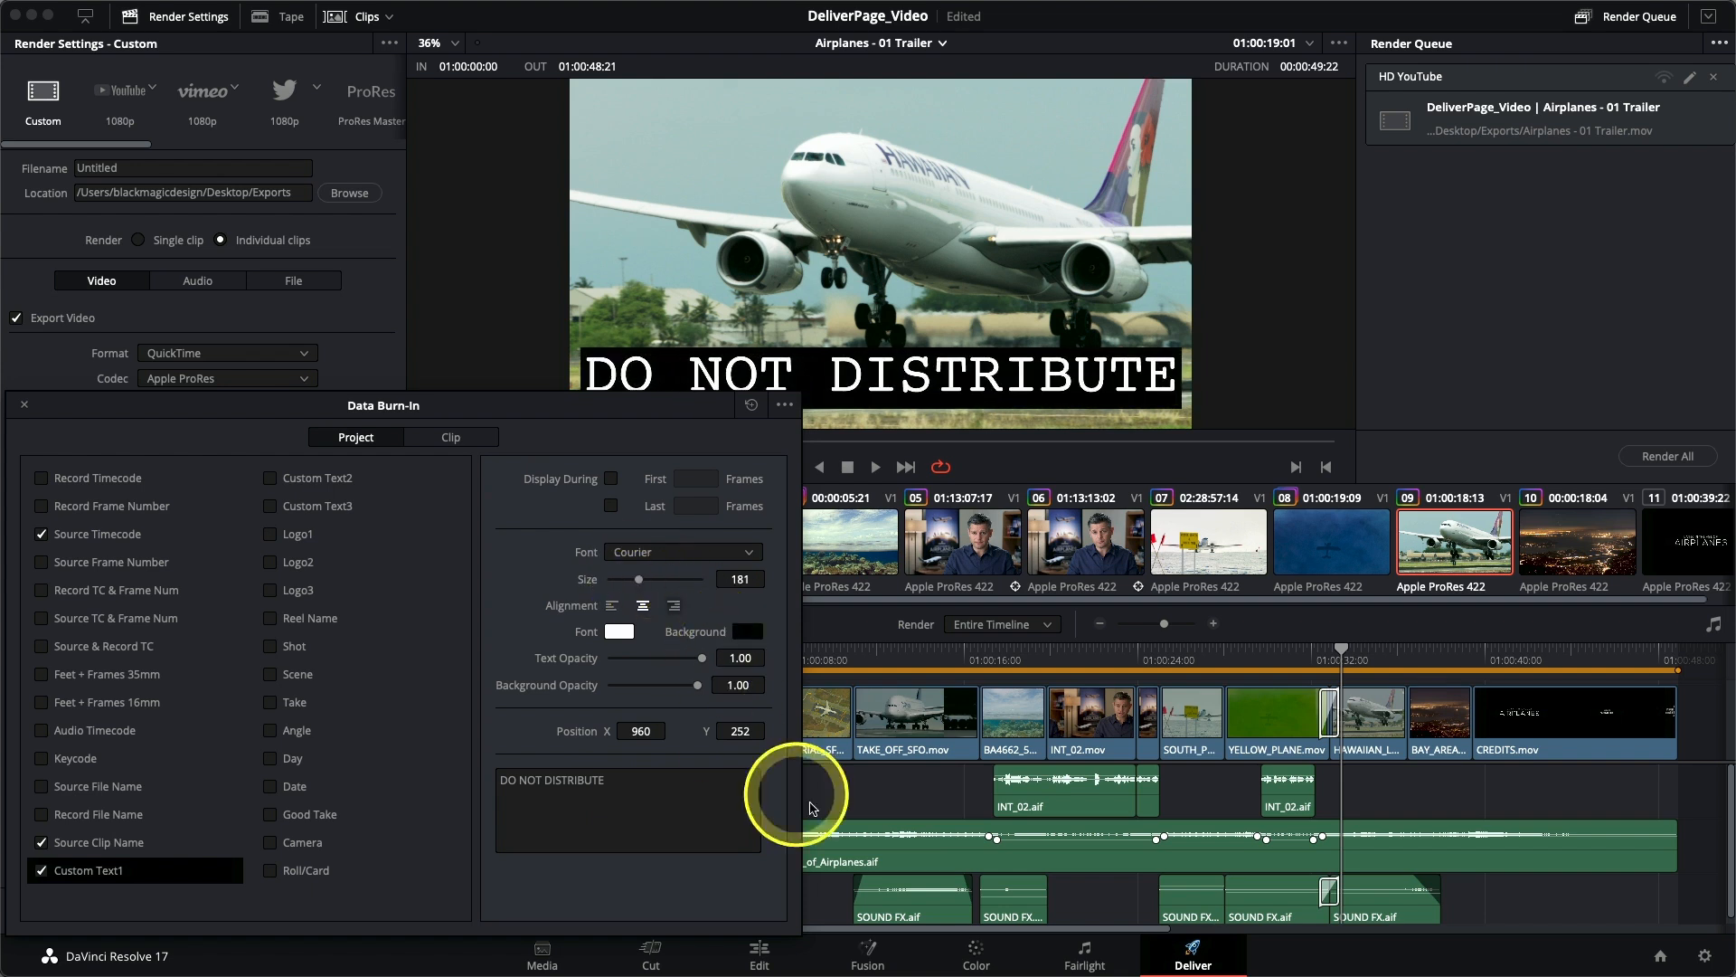
pyautogui.moveTo(739, 731)
pyautogui.mouseDown()
pyautogui.moveTo(1163, 717)
pyautogui.moveTo(731, 726)
pyautogui.mouseUp()
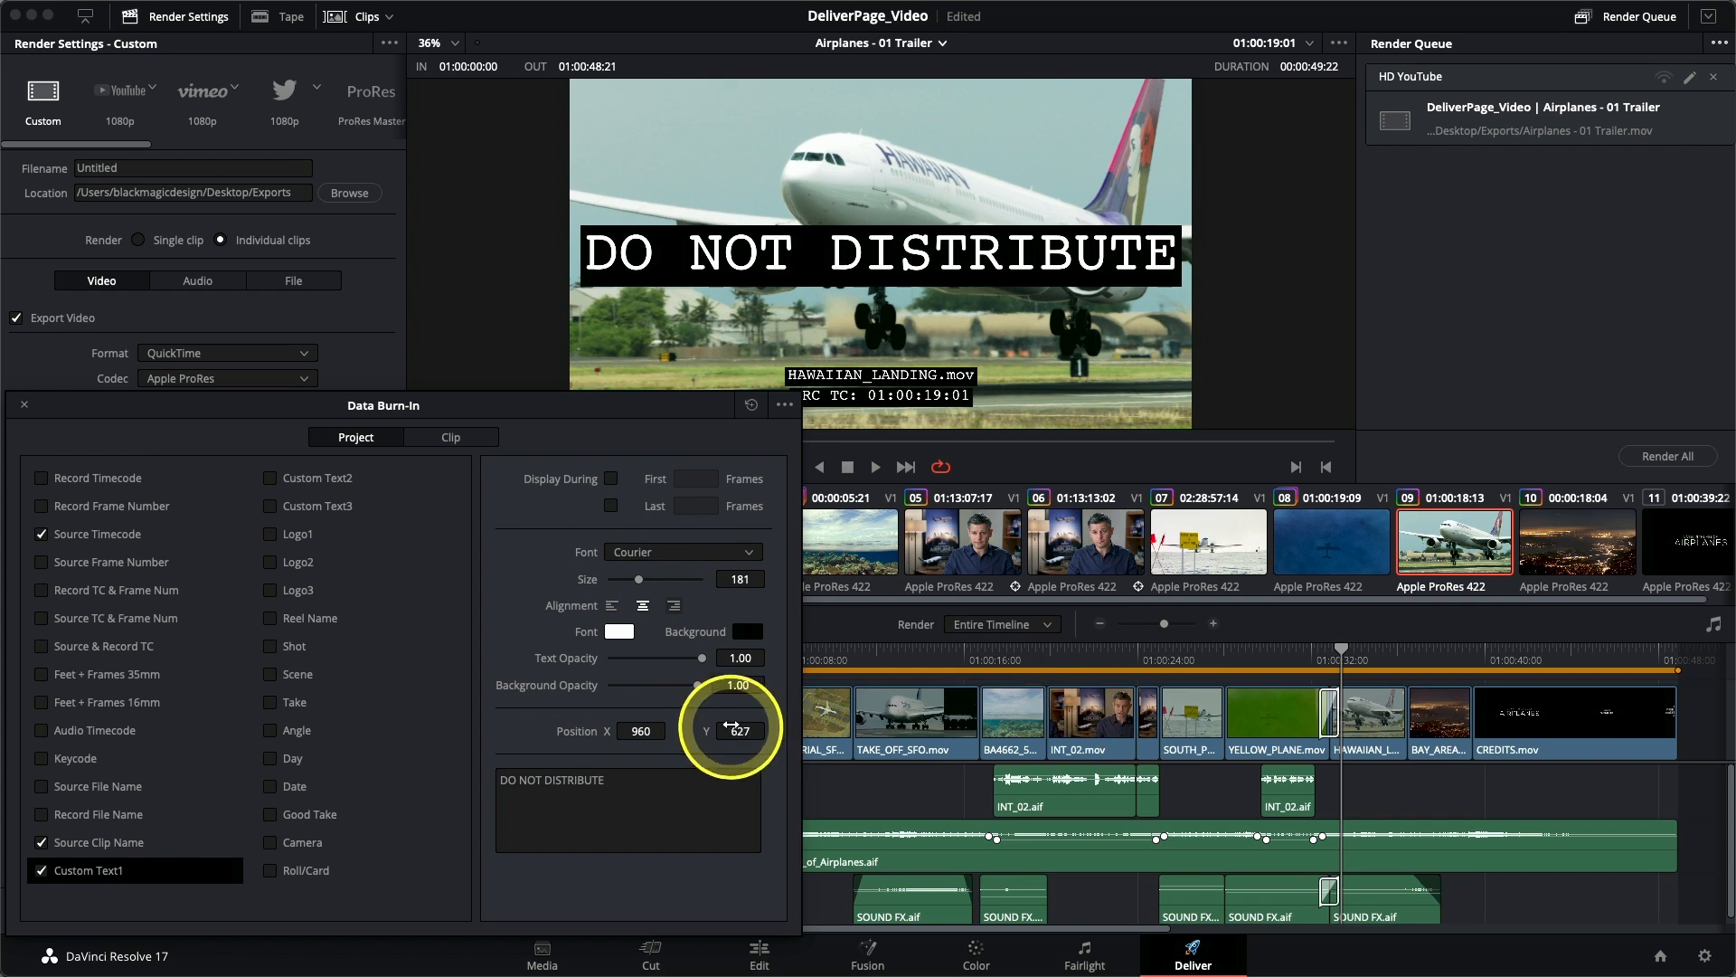
# - Style the custom text with the Arial font, a background opacity of 0.00 and a text opacity of 0.40
pyautogui.click(680, 554)
pyautogui.scroll(-10, 660, 434)
pyautogui.scroll(15, 661, 426)
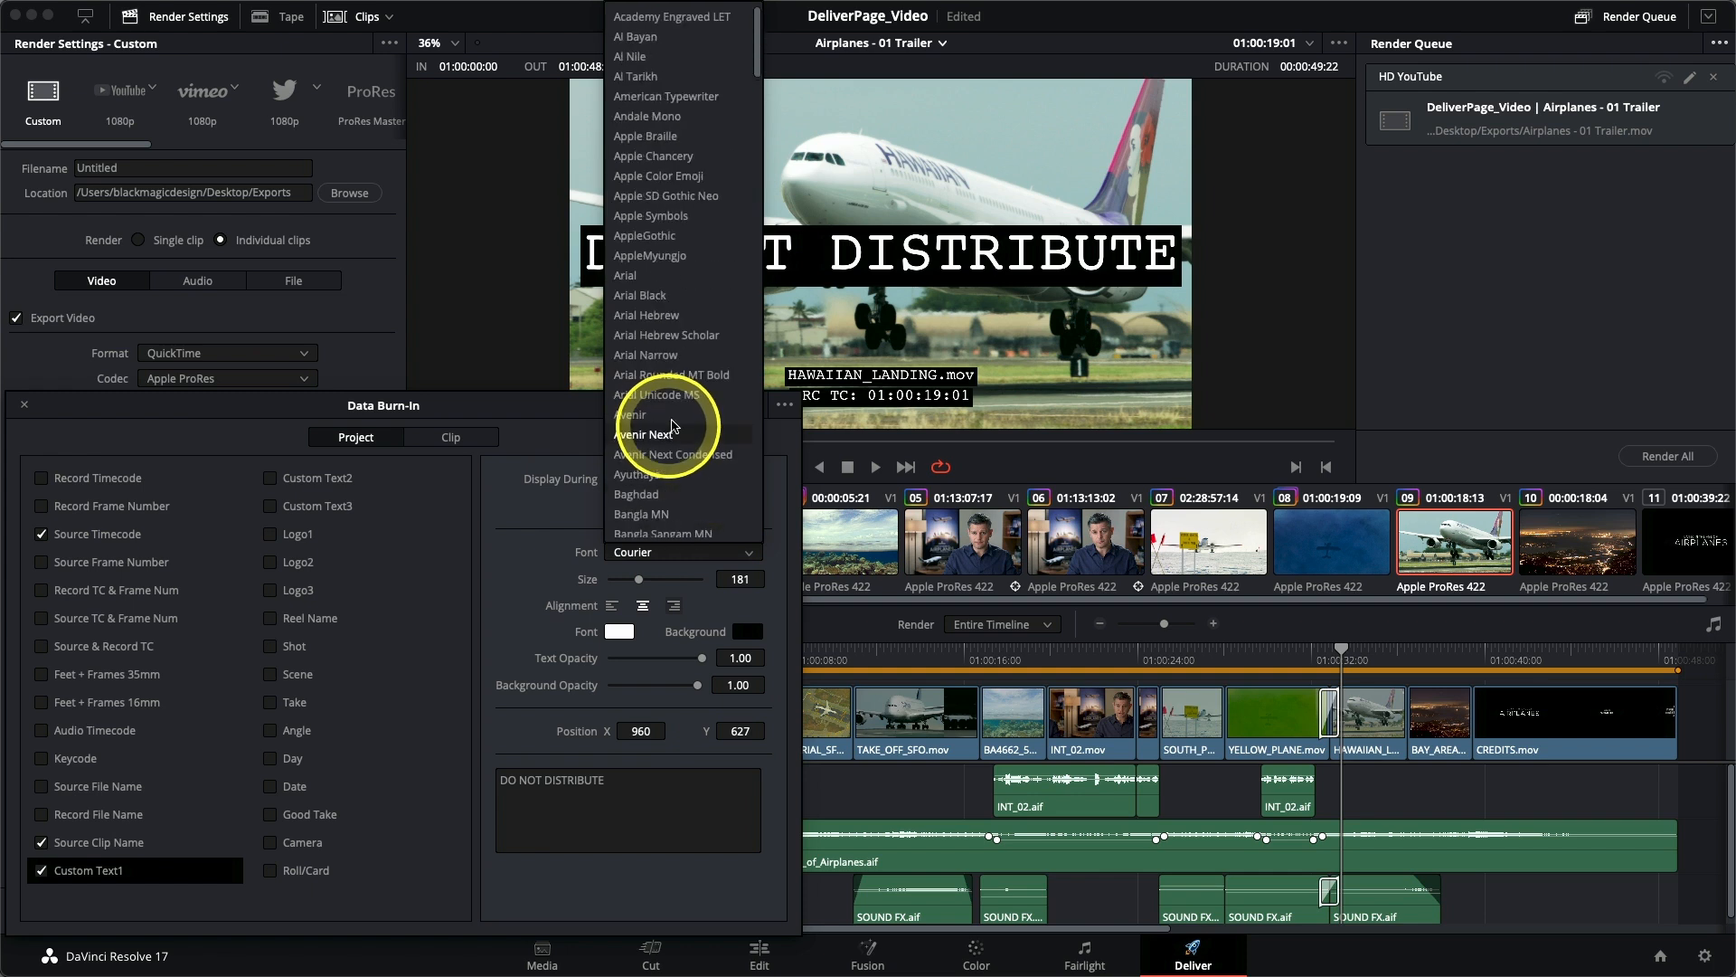
pyautogui.click(633, 275)
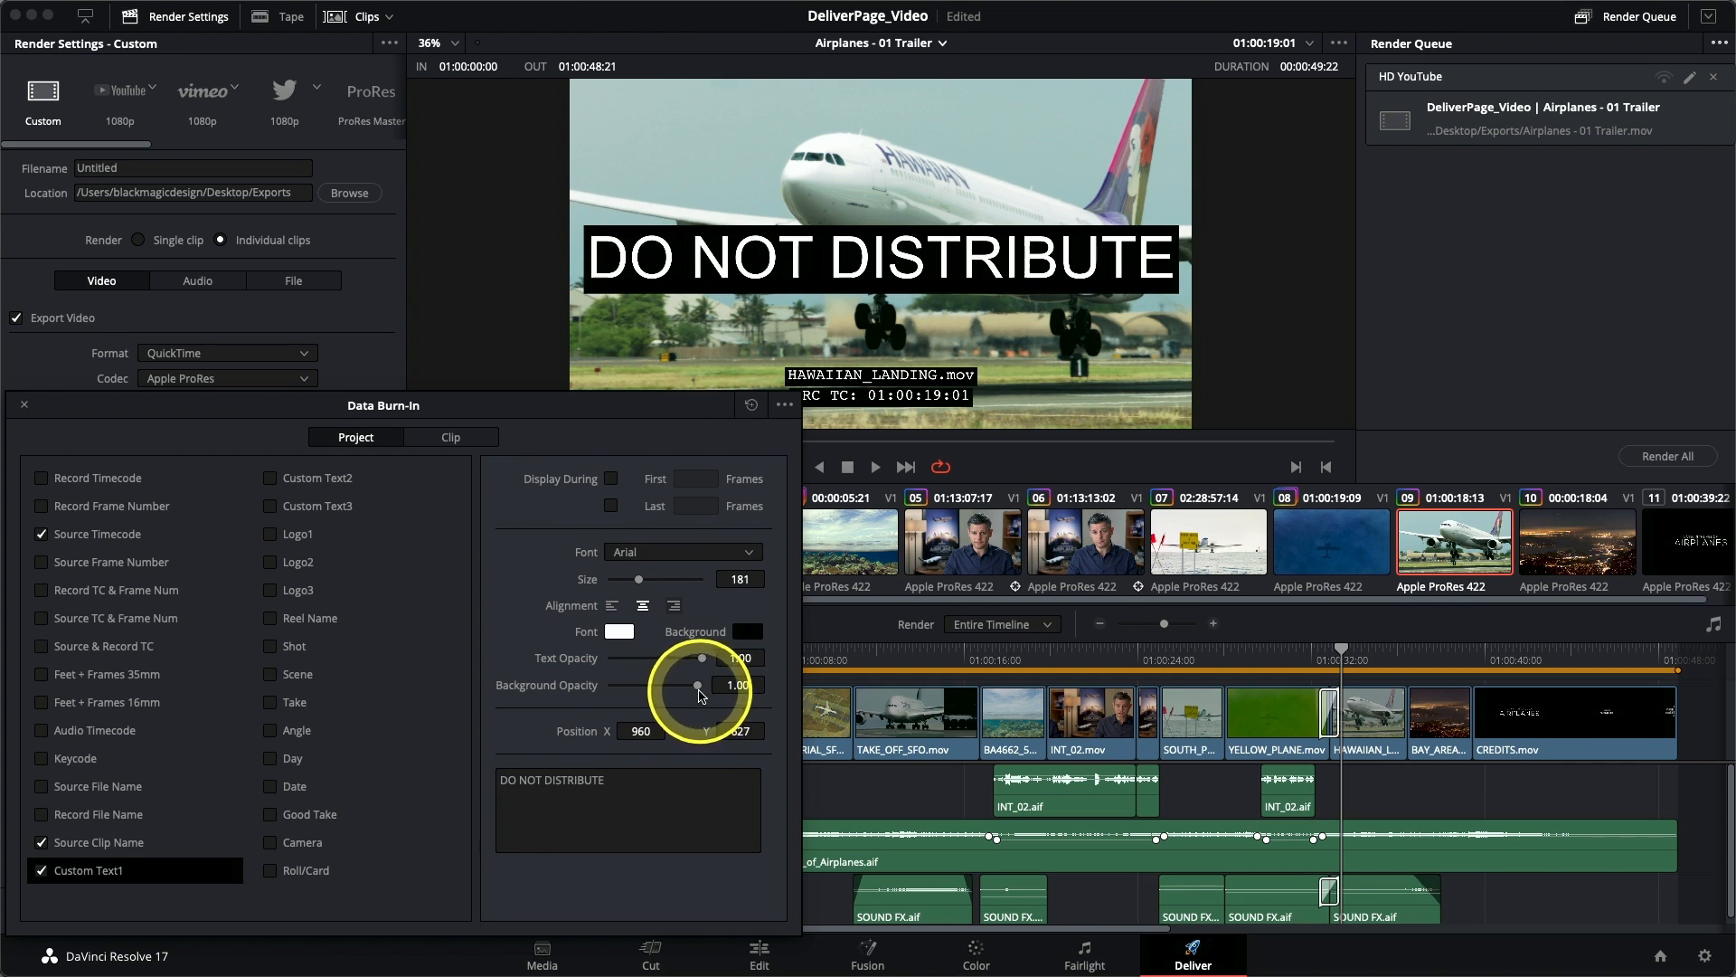
pyautogui.moveTo(698, 692); pyautogui.dragTo(594, 690)
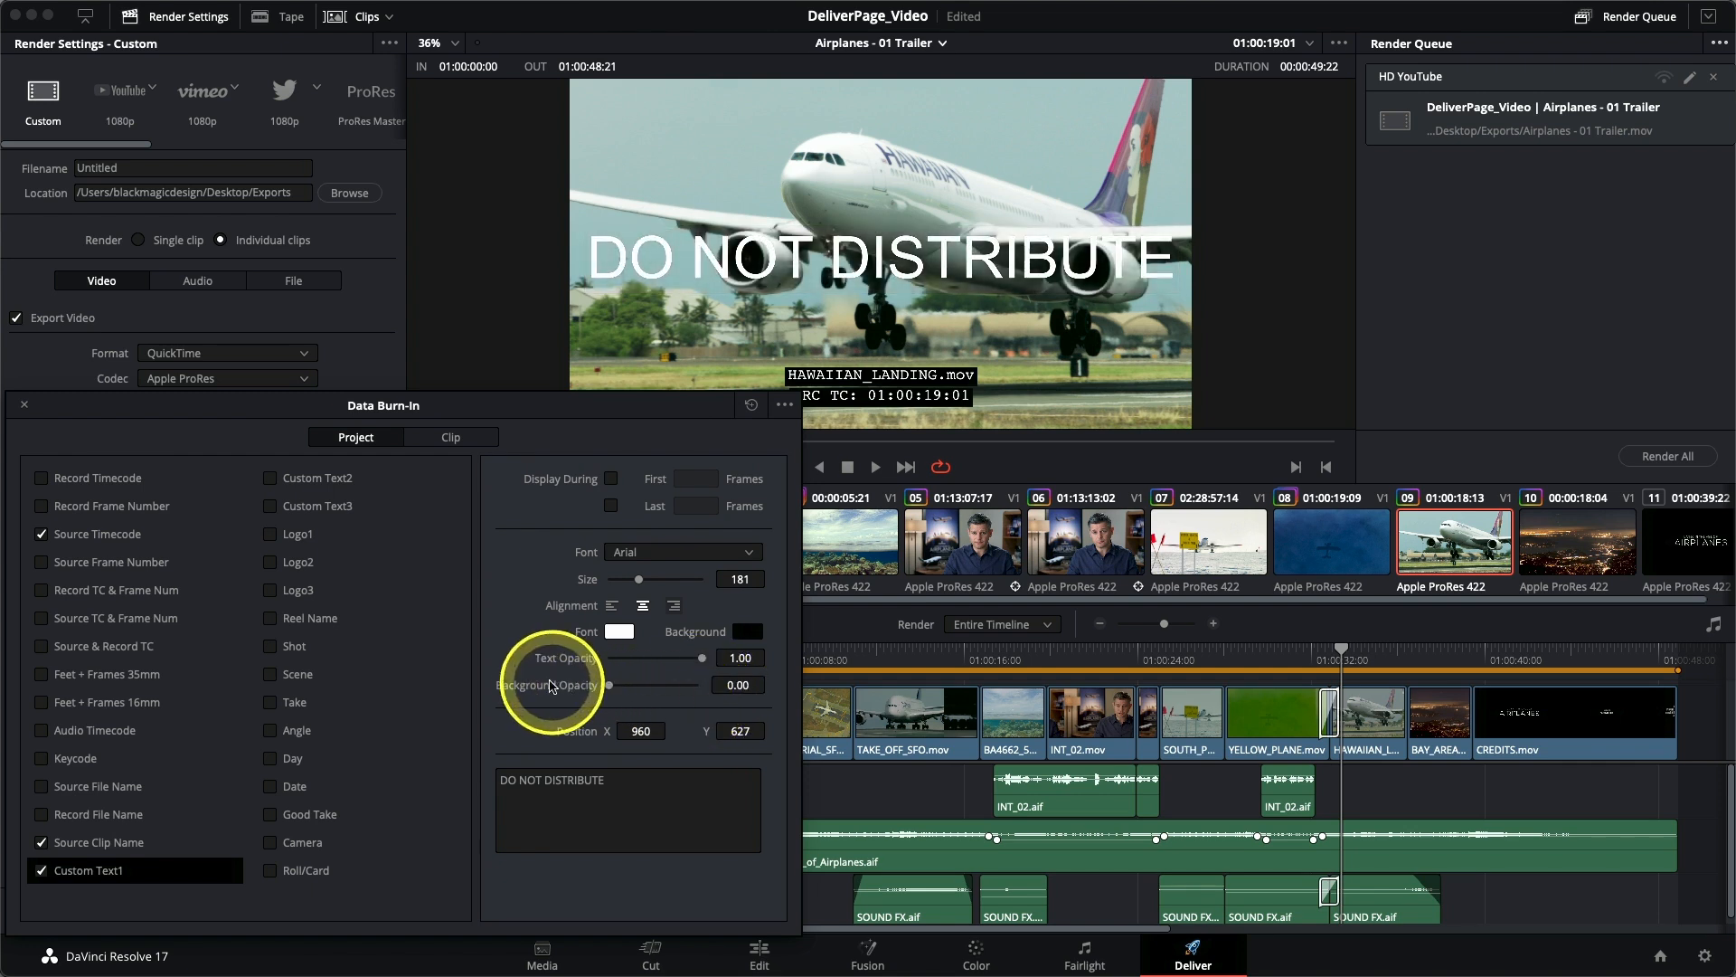
pyautogui.moveTo(702, 658); pyautogui.dragTo(689, 659)
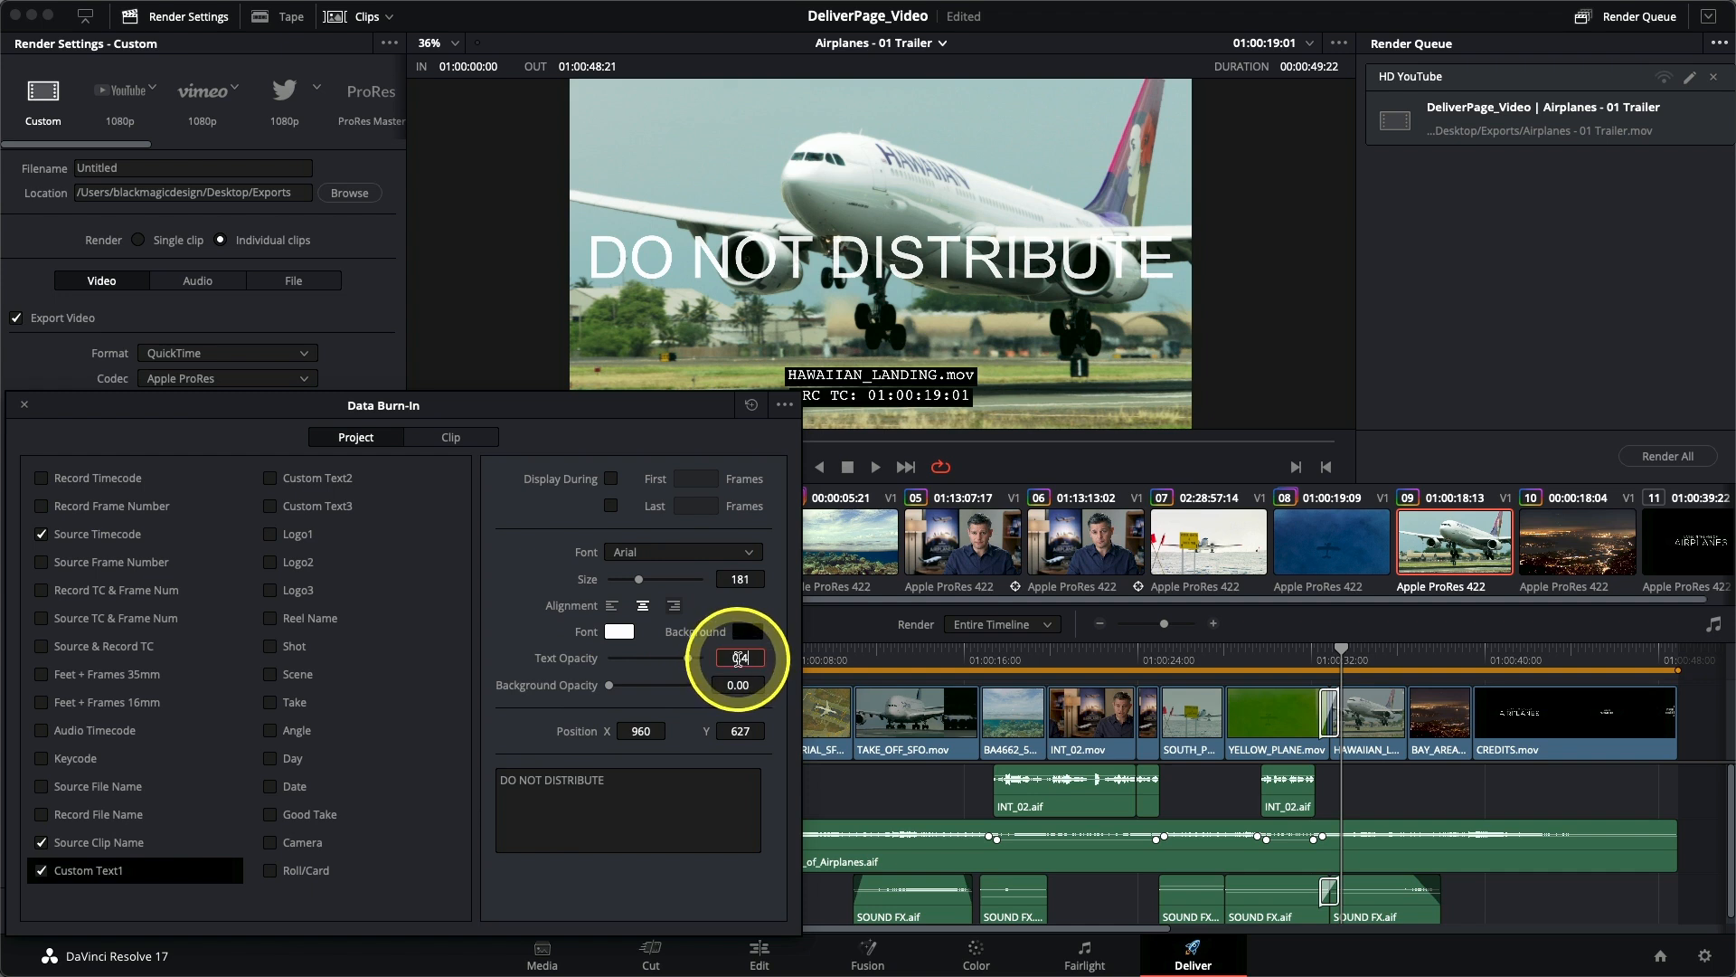
pyautogui.press('Return')
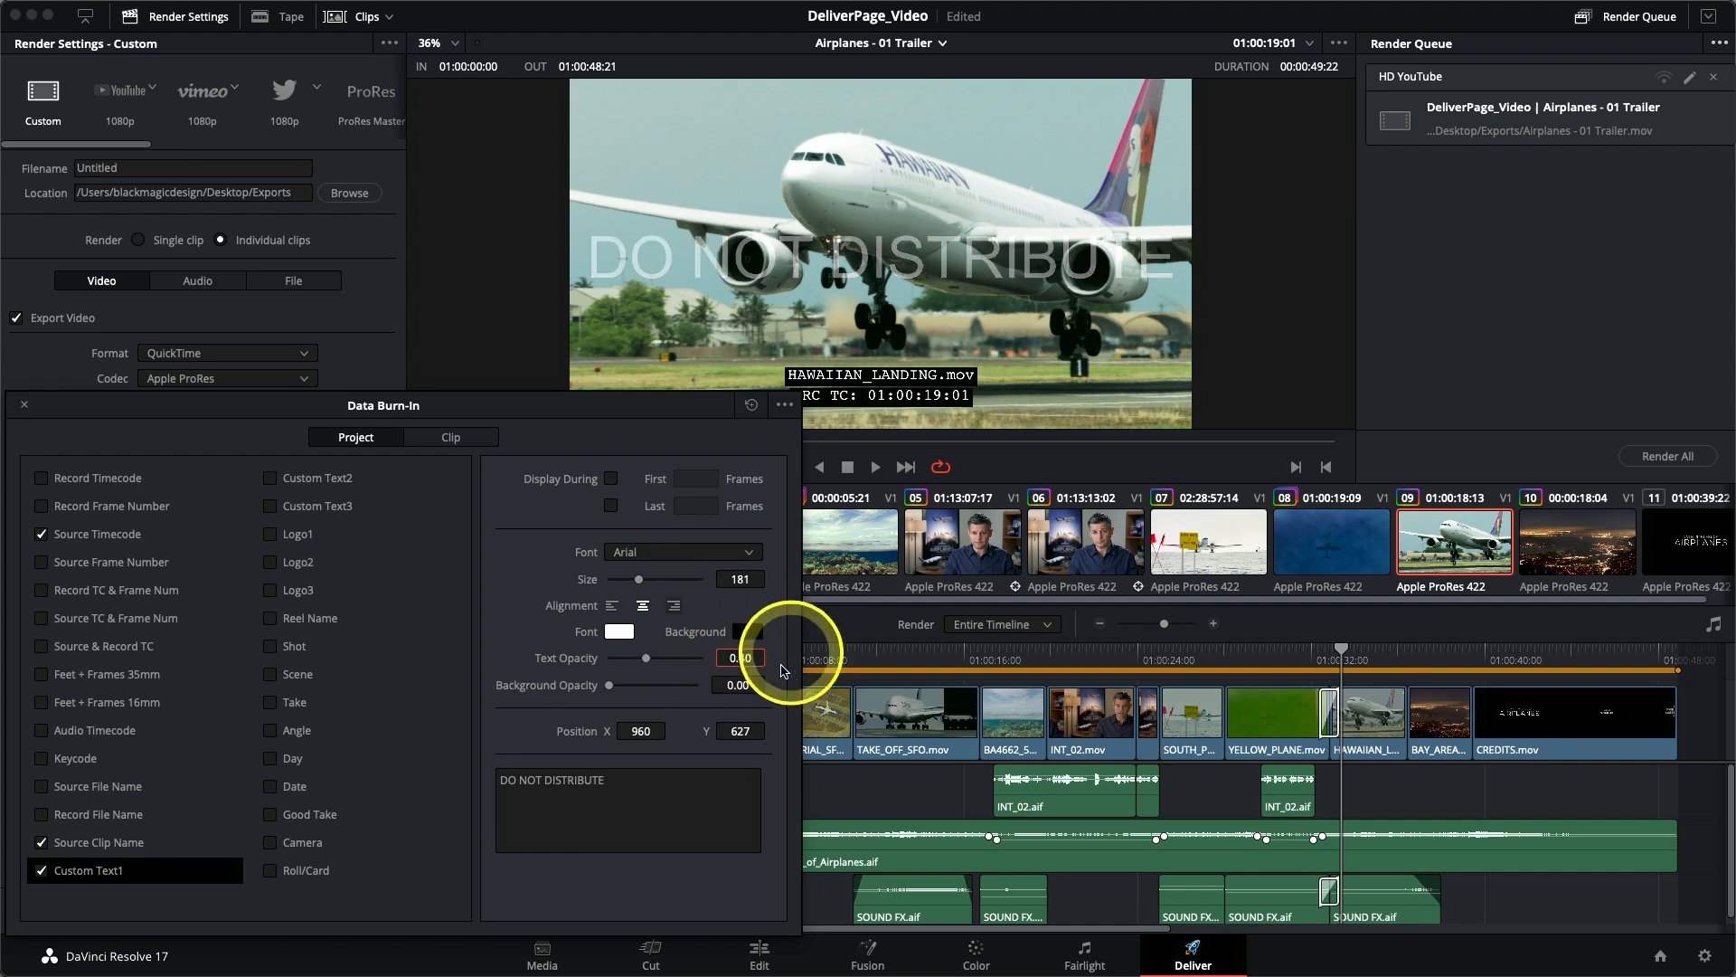
# - Check the appearance of the burn-ins on several timeline clips, then close the Data Burn-In window
pyautogui.click(1090, 534)
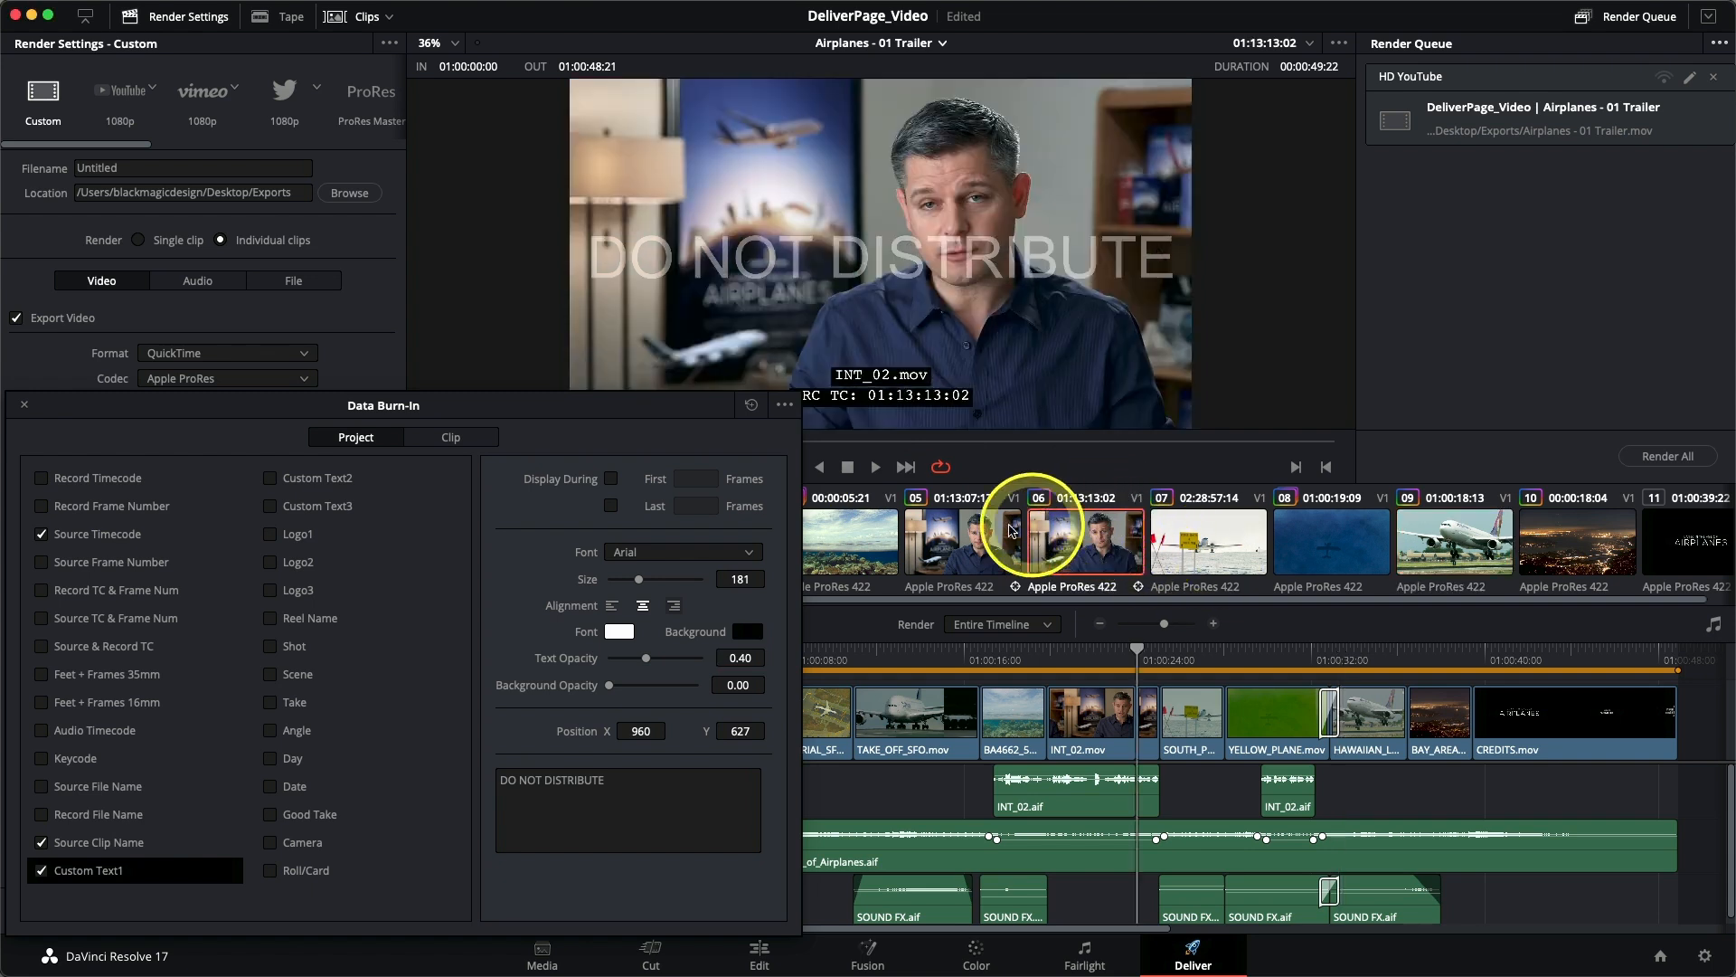
pyautogui.click(999, 533)
pyautogui.click(850, 536)
pyautogui.click(1184, 538)
pyautogui.click(1329, 541)
pyautogui.click(1427, 535)
pyautogui.click(1552, 534)
pyautogui.click(1470, 541)
pyautogui.click(1367, 538)
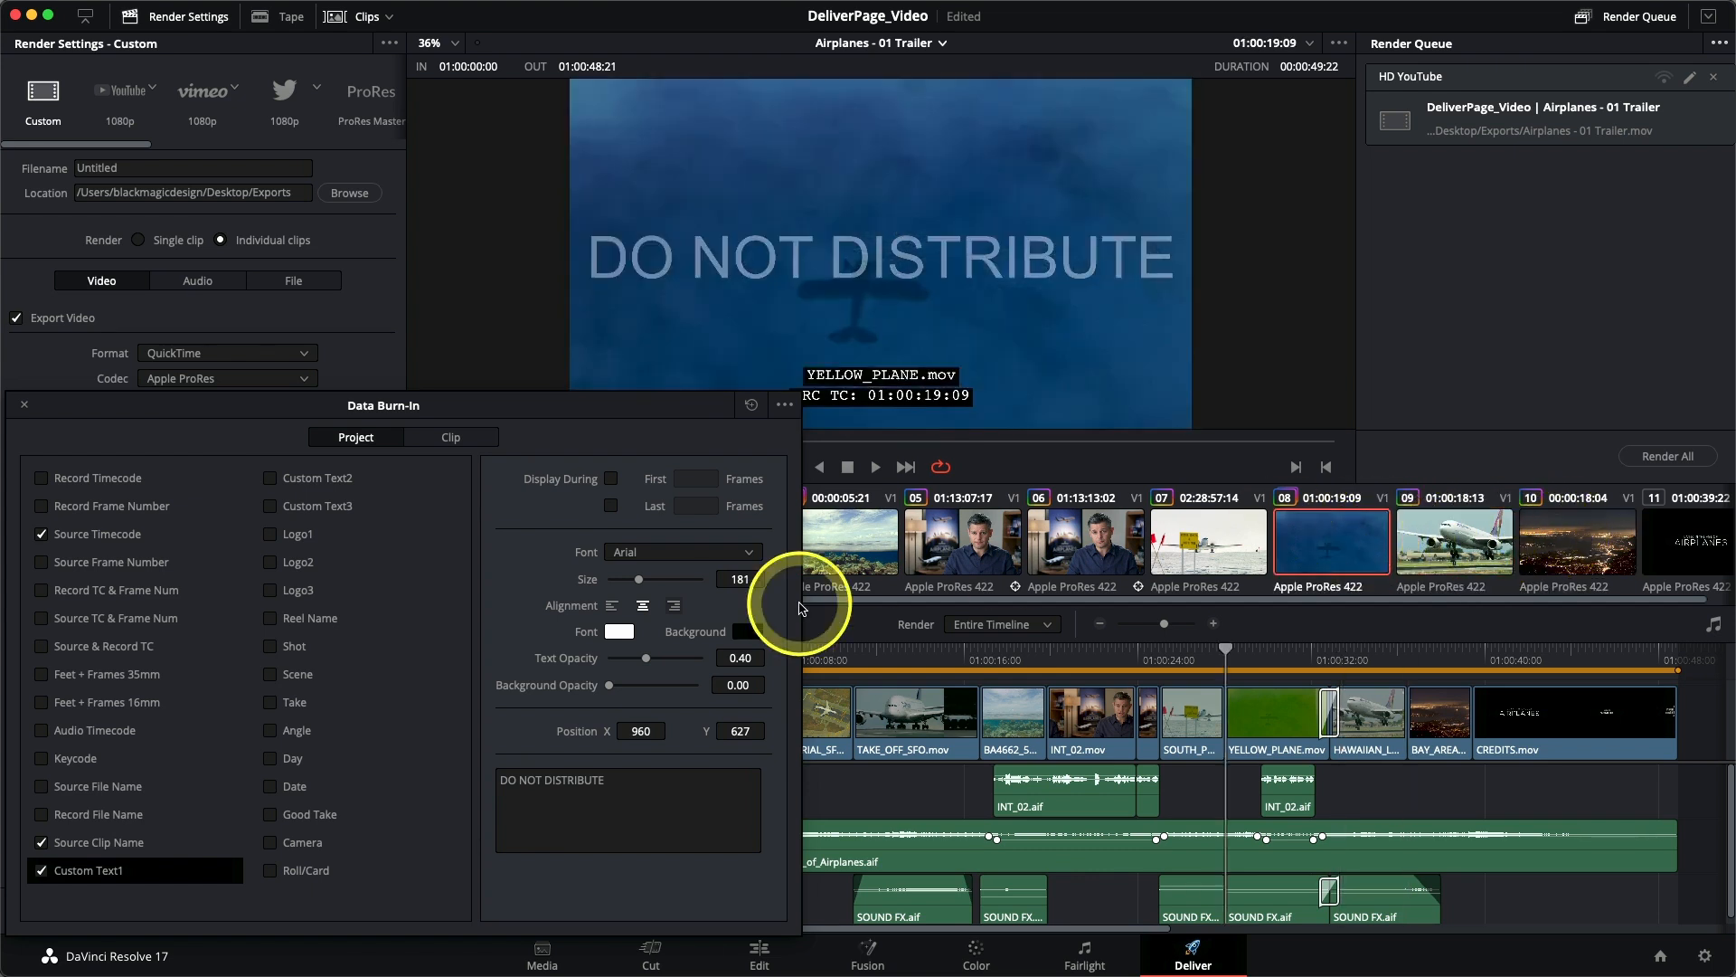
pyautogui.moveTo(188, 406)
pyautogui.mouseDown()
pyautogui.moveTo(515, 418)
pyautogui.moveTo(685, 344)
pyautogui.mouseUp()
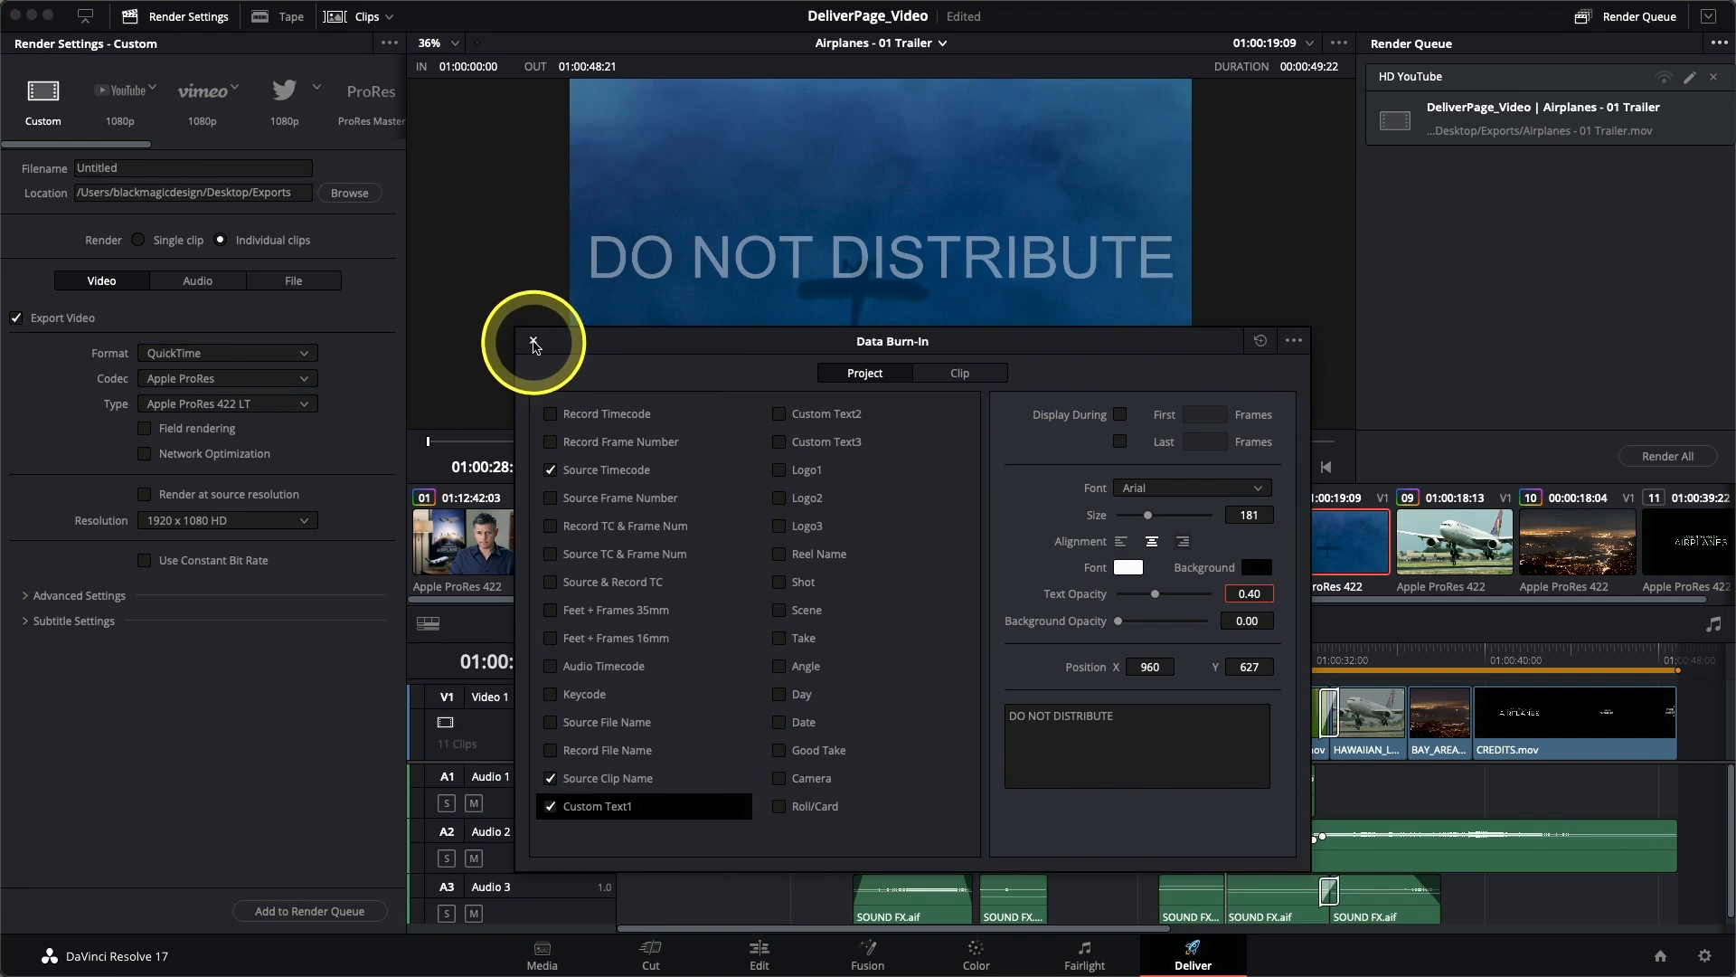
pyautogui.click(534, 341)
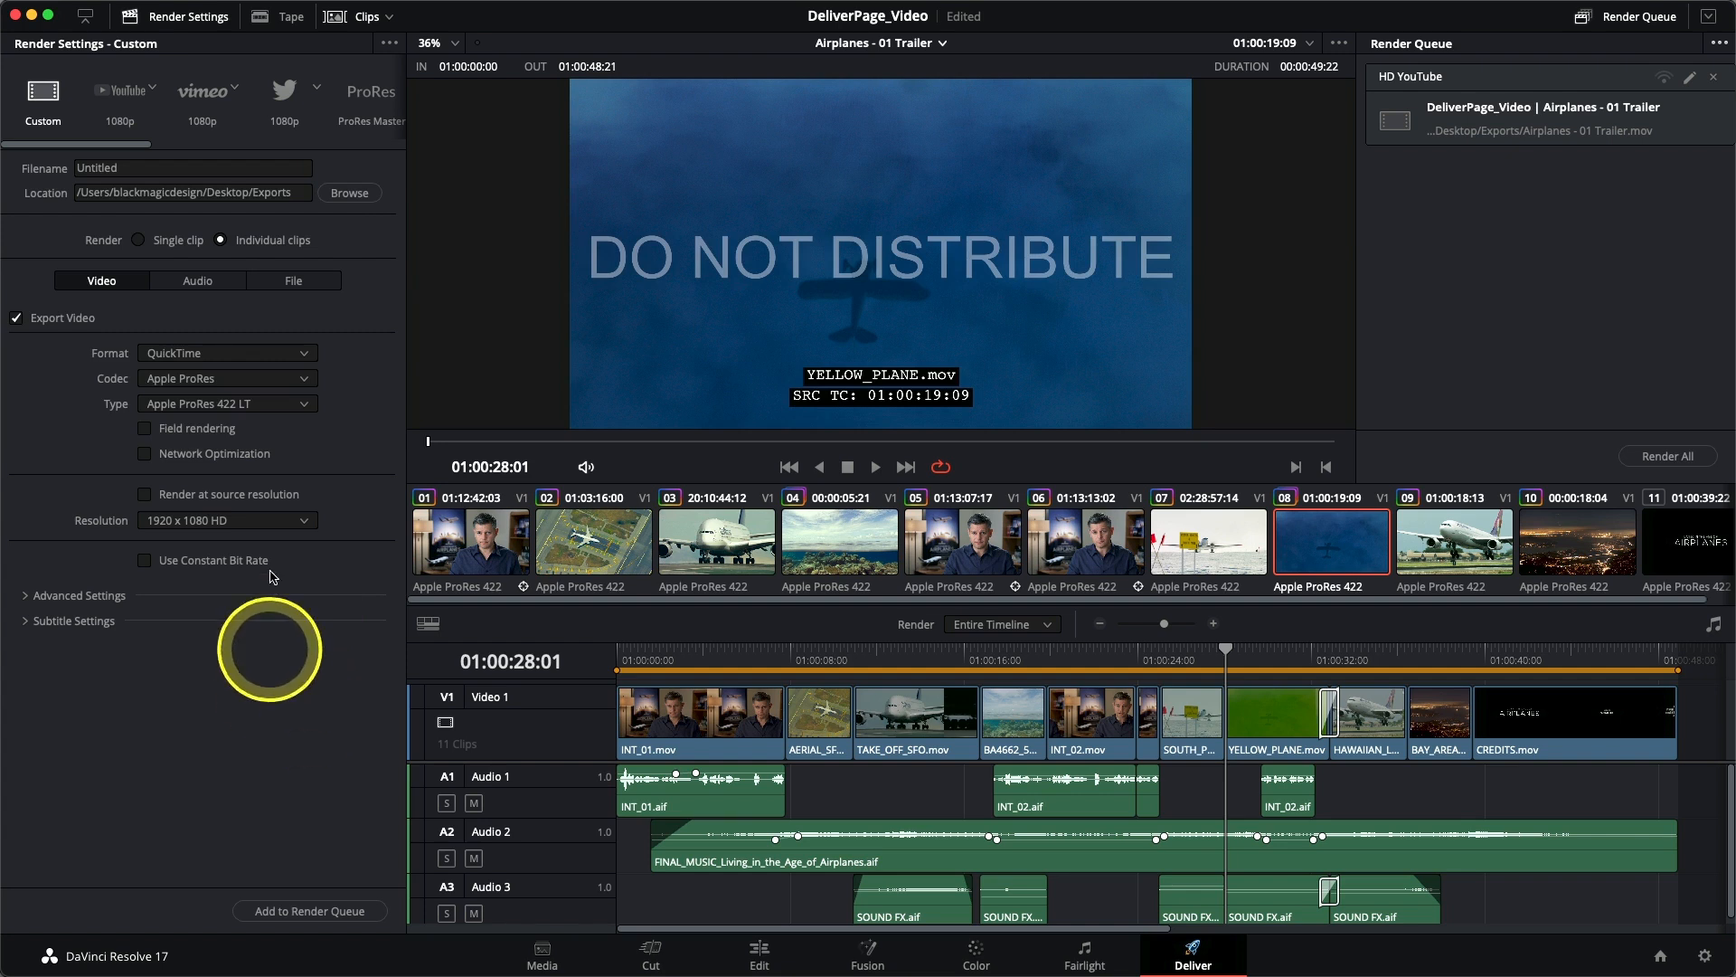
# - Set the rendered files to use their source names and turn on unique filenames
pyautogui.click(290, 284)
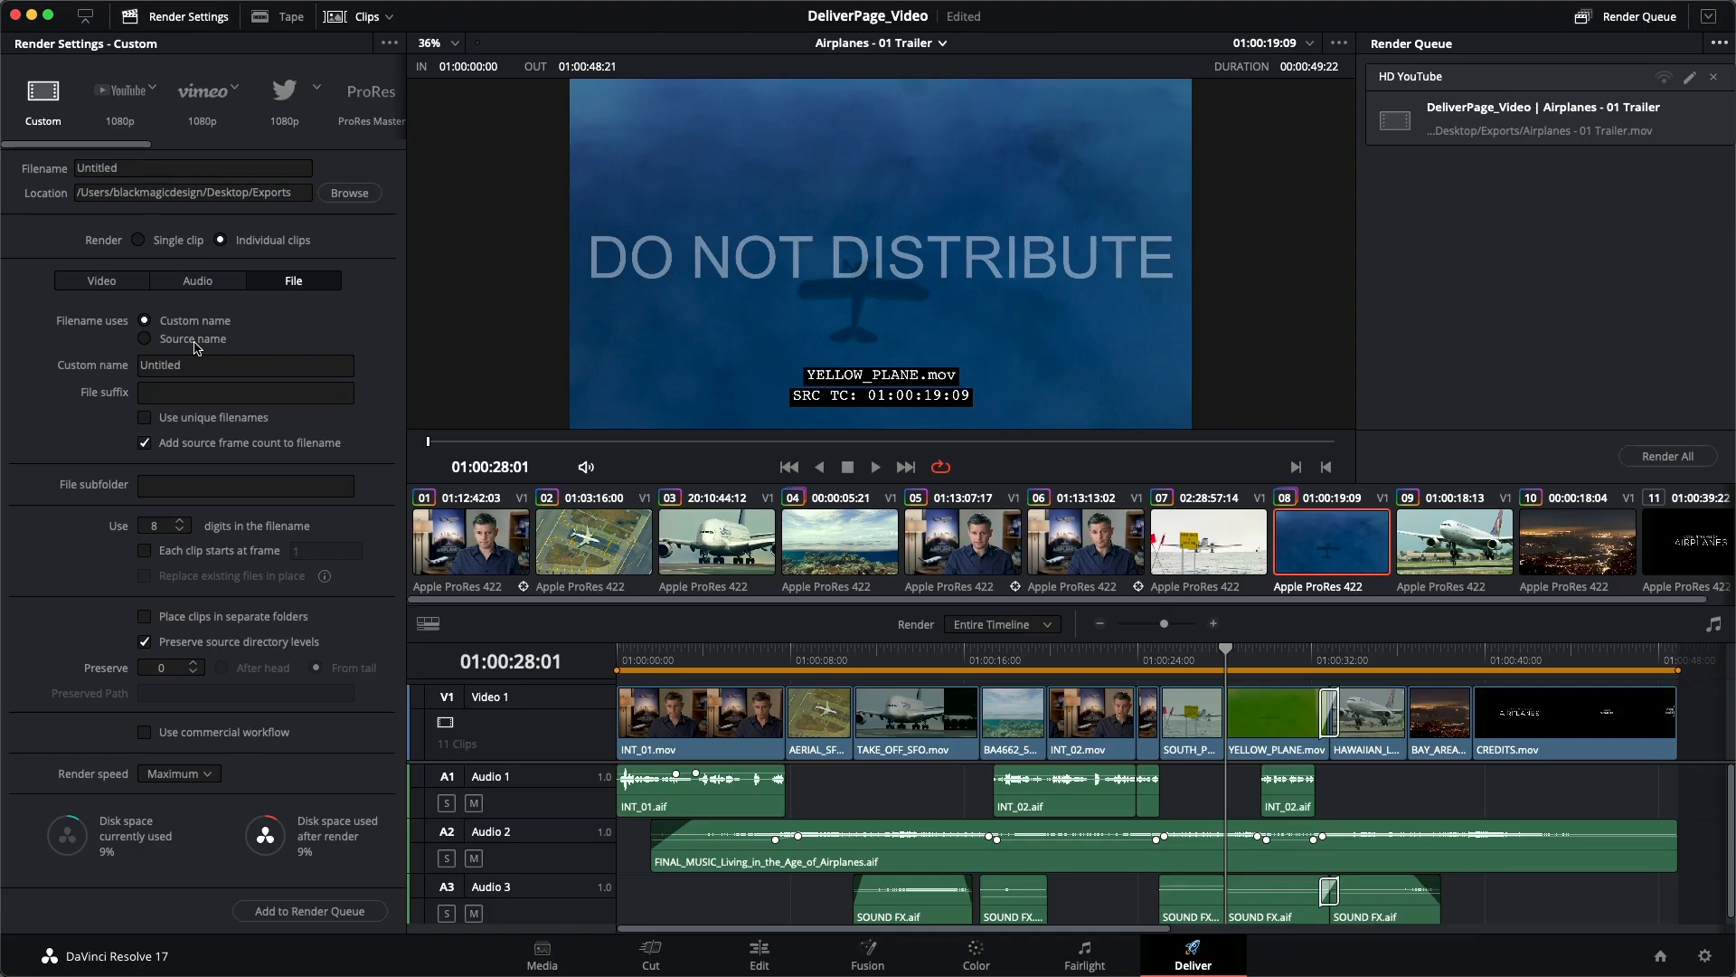
pyautogui.click(194, 348)
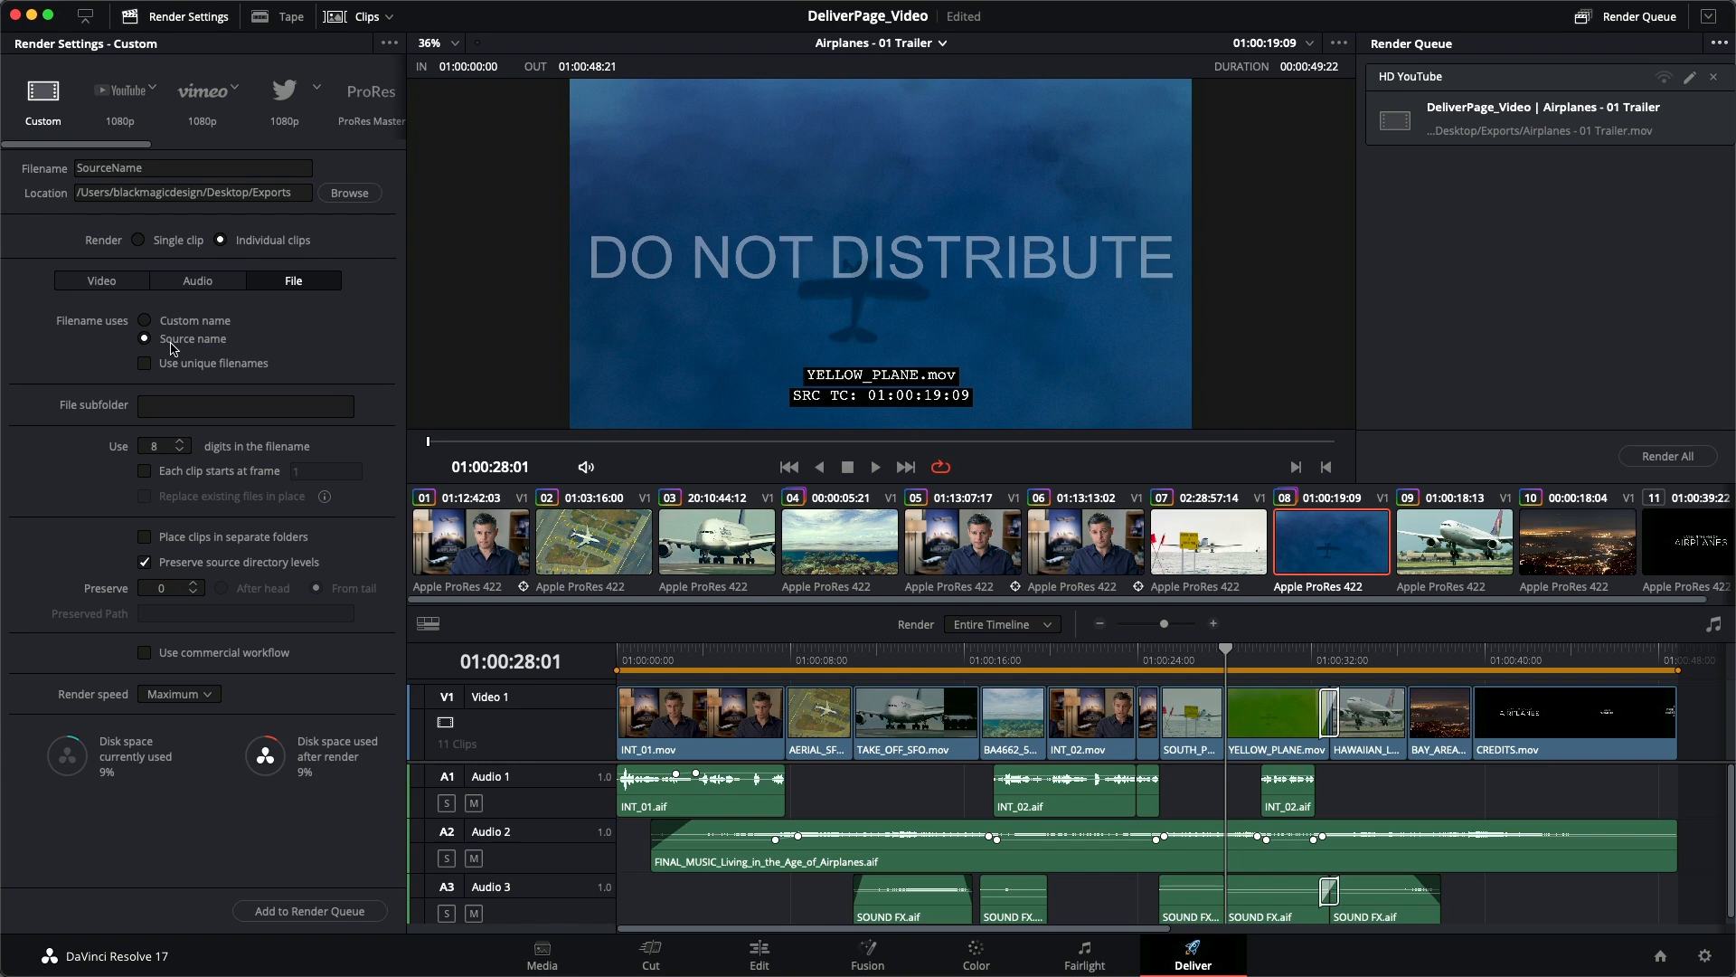
pyautogui.click(165, 344)
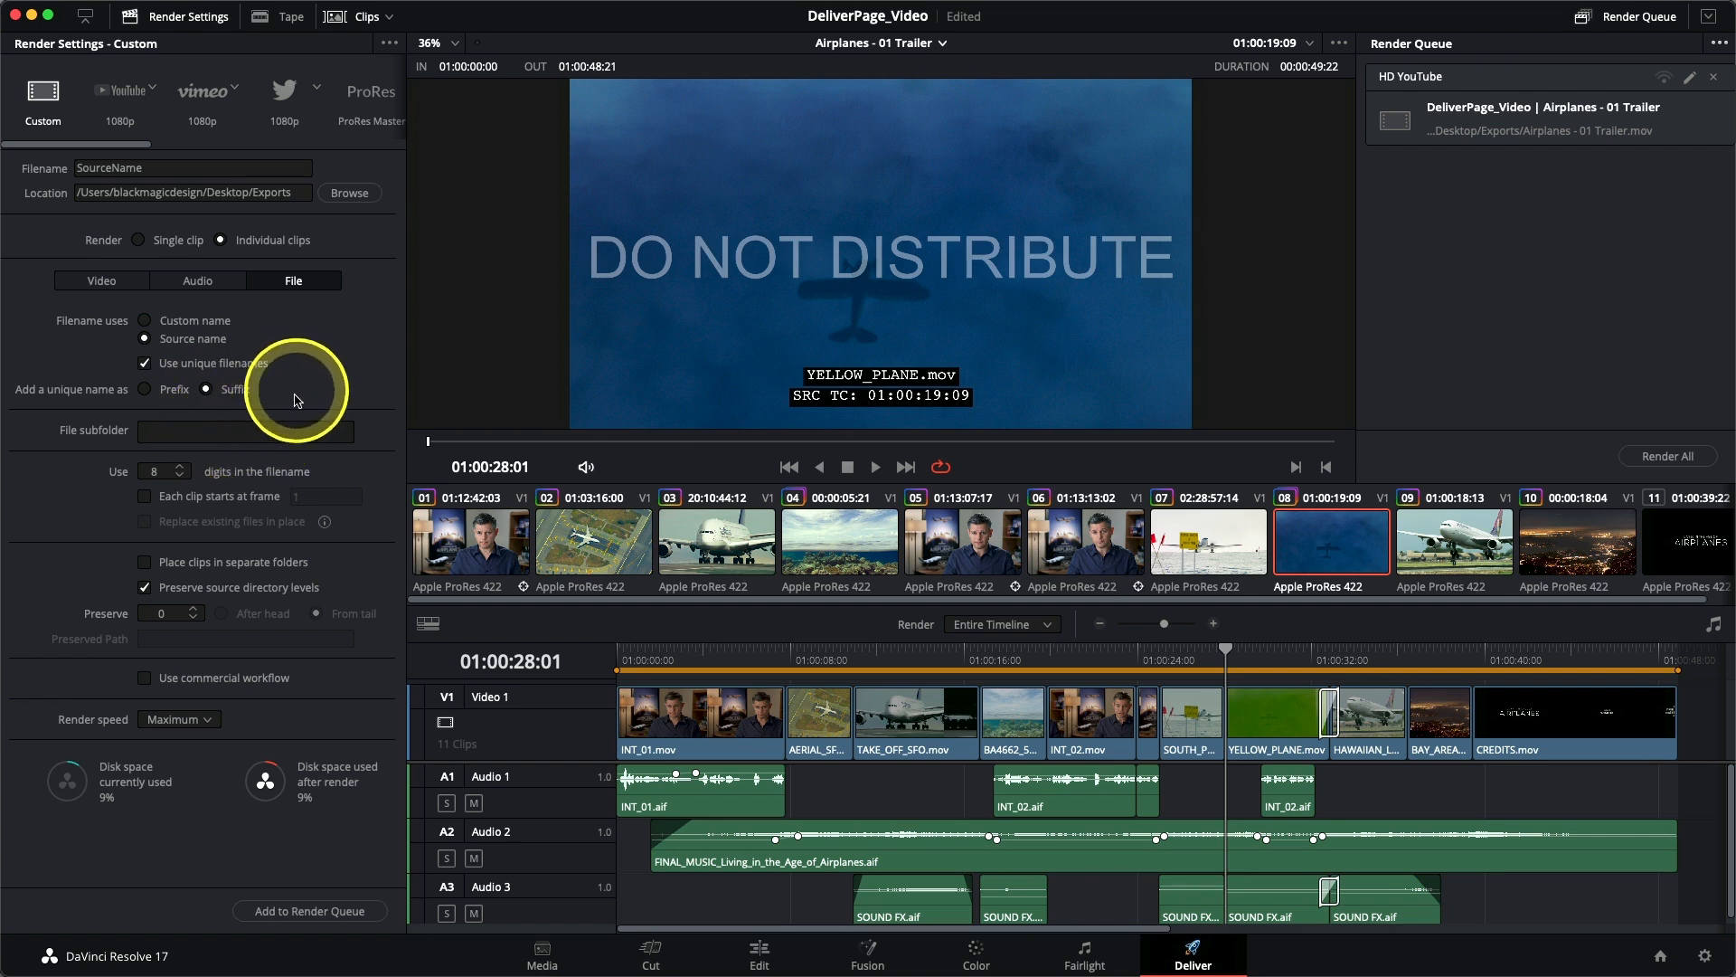
# - Add the individual-clips export to the render queue and rename the new job as Dailies
pyautogui.click(304, 911)
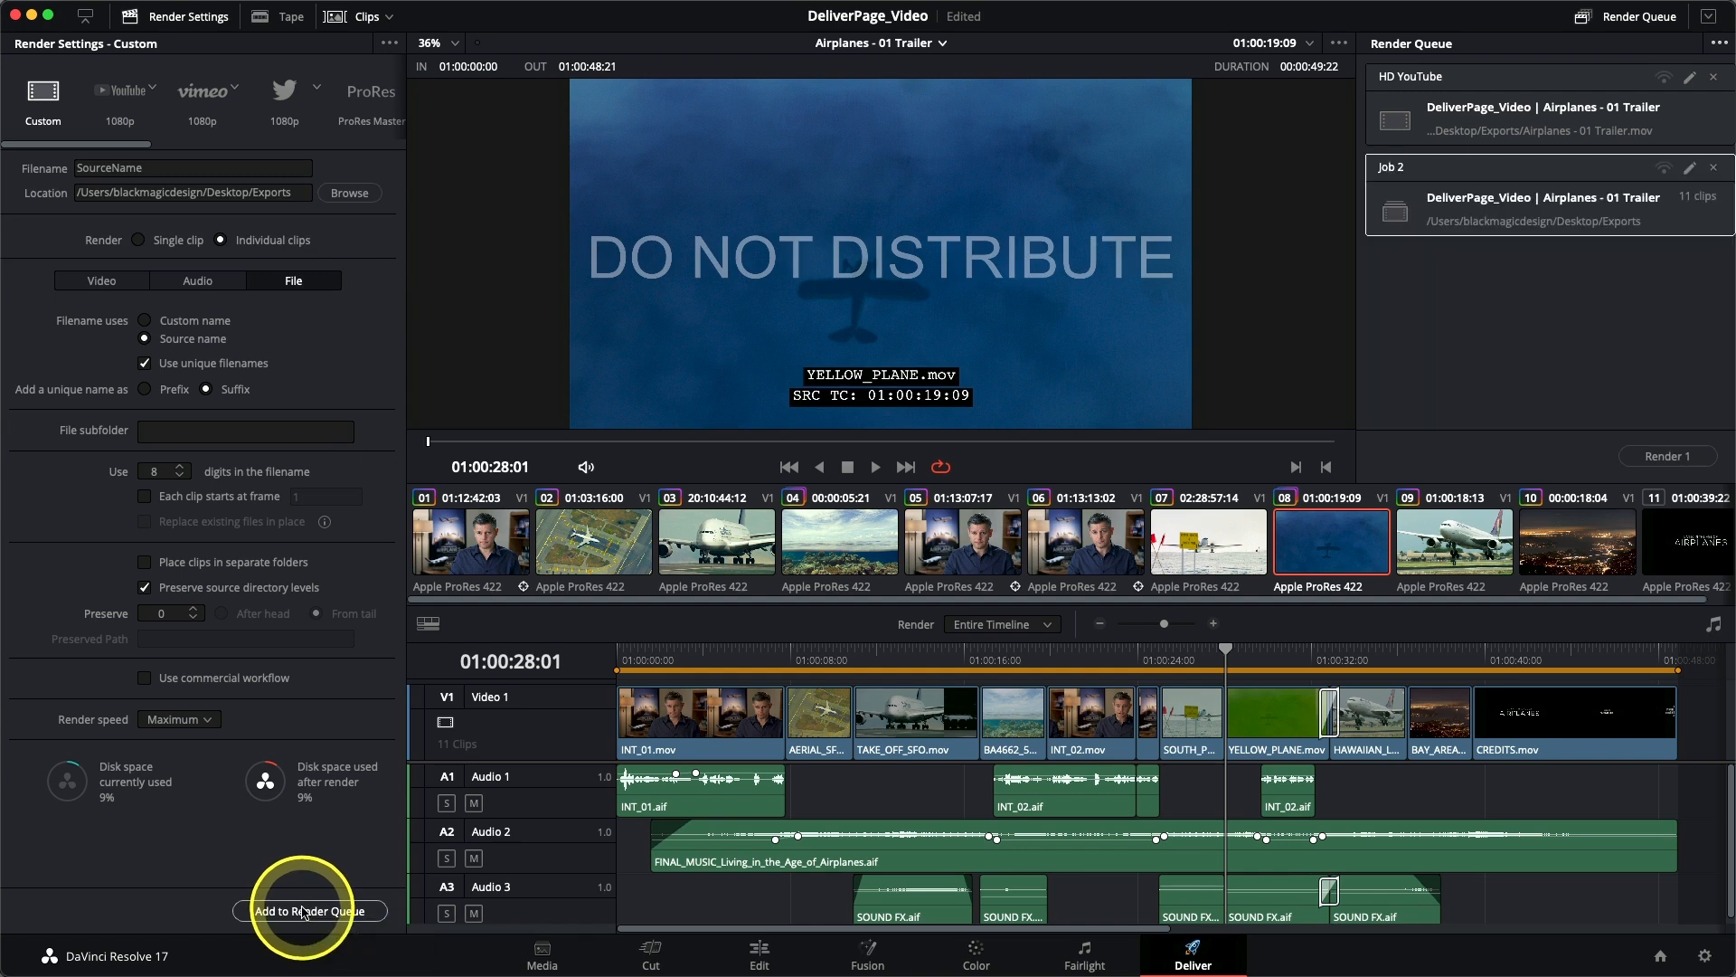
pyautogui.doubleClick(1397, 172)
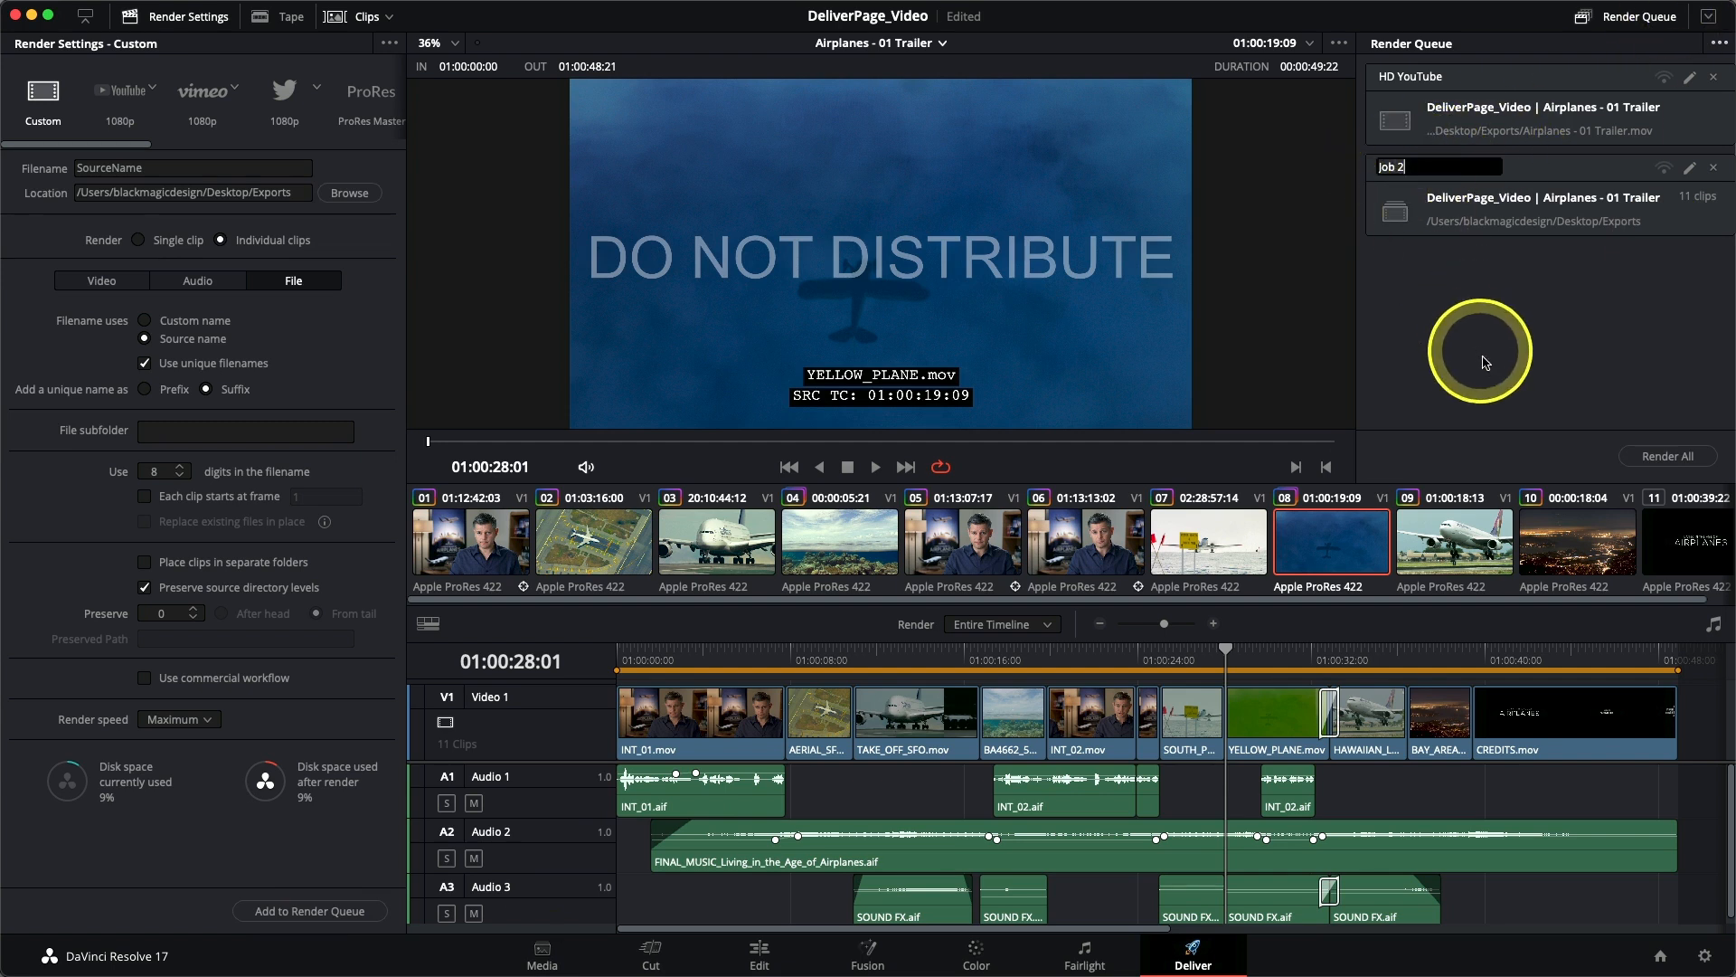
pyautogui.write('Dail')
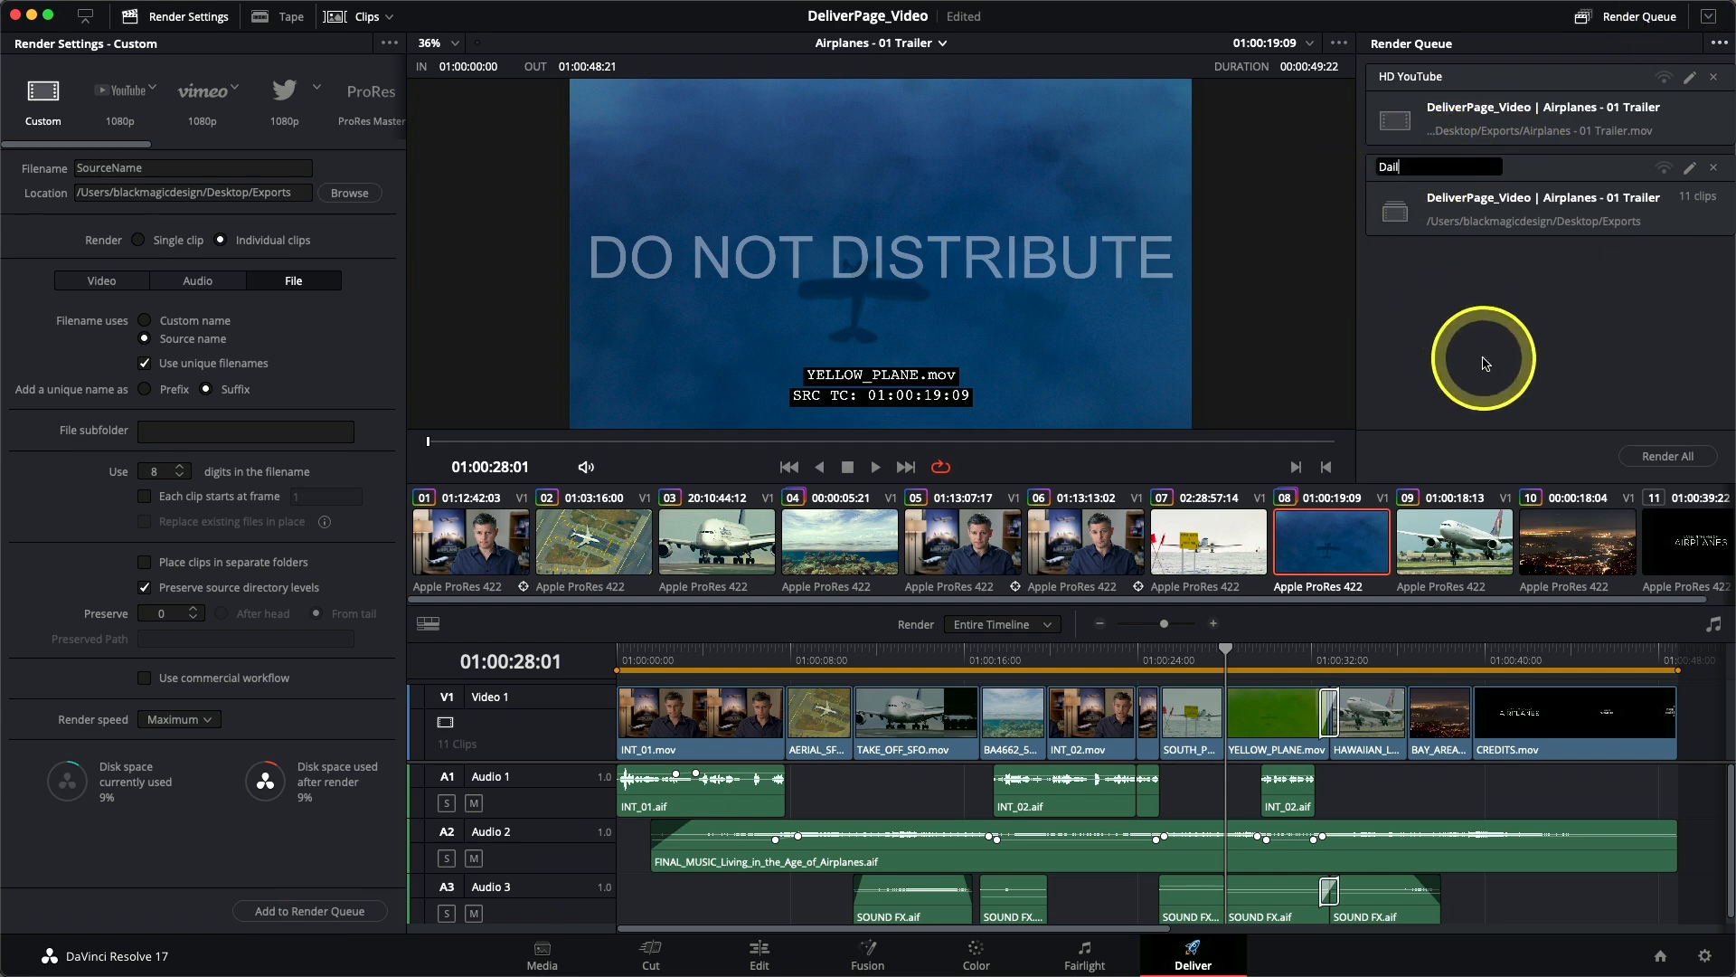
pyautogui.write('ies')
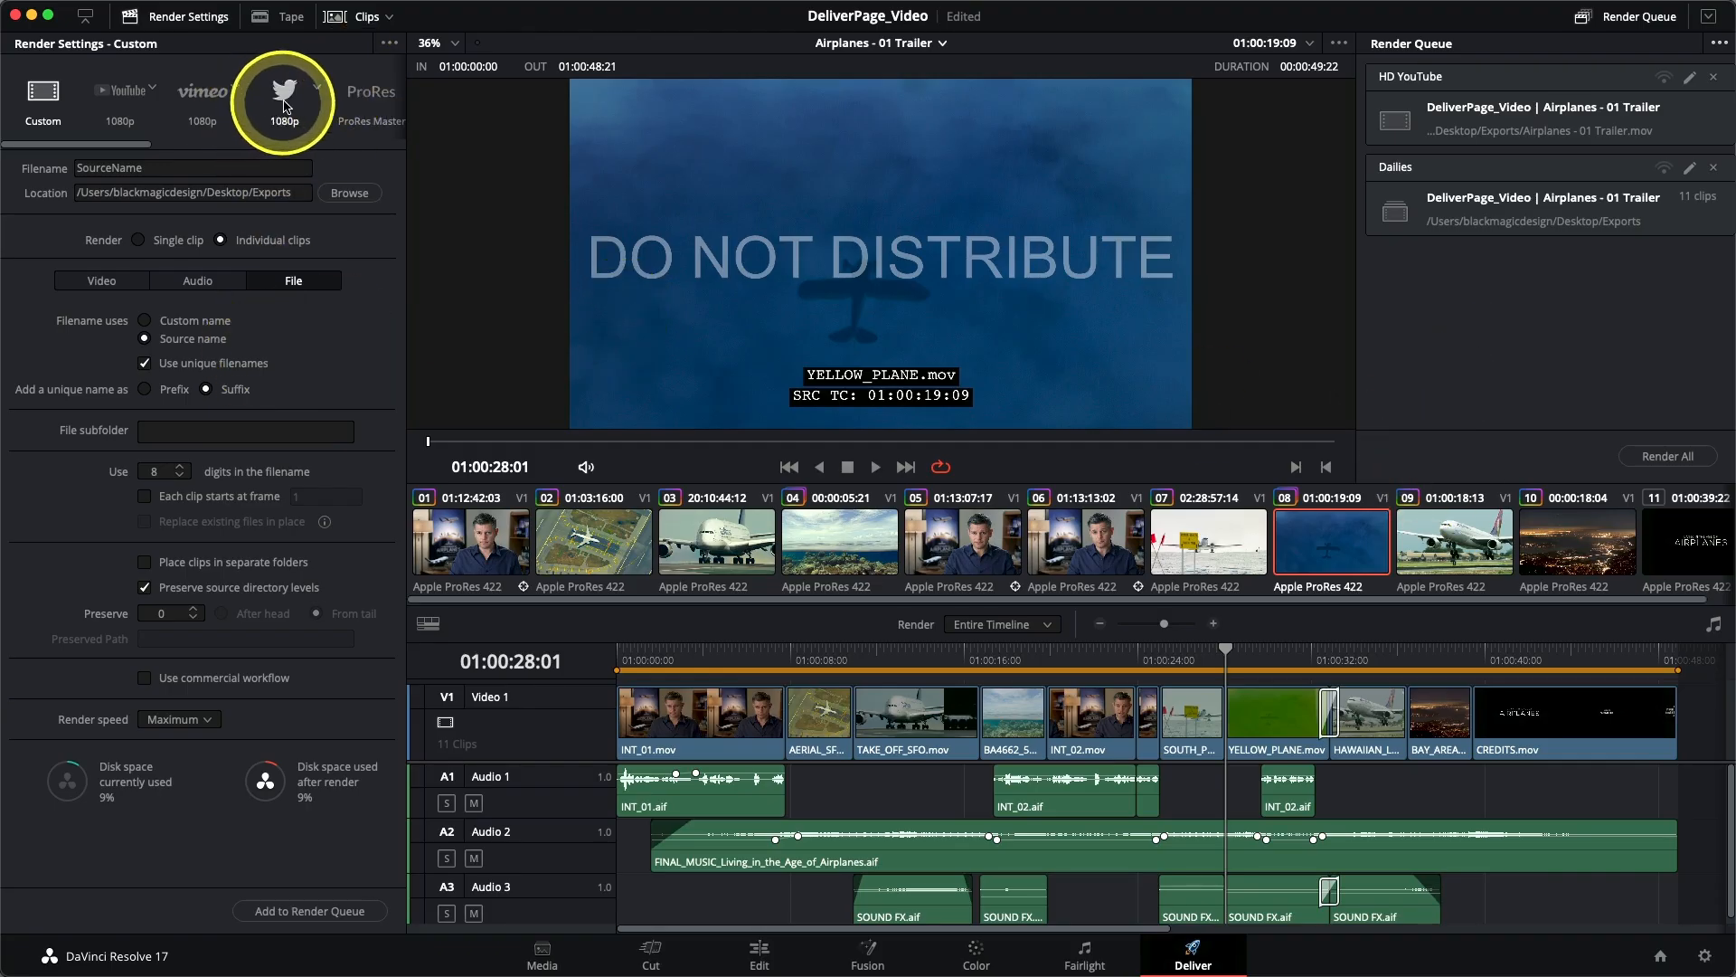
# - Save the current render settings as a new preset named Prores dailies
pyautogui.click(389, 44)
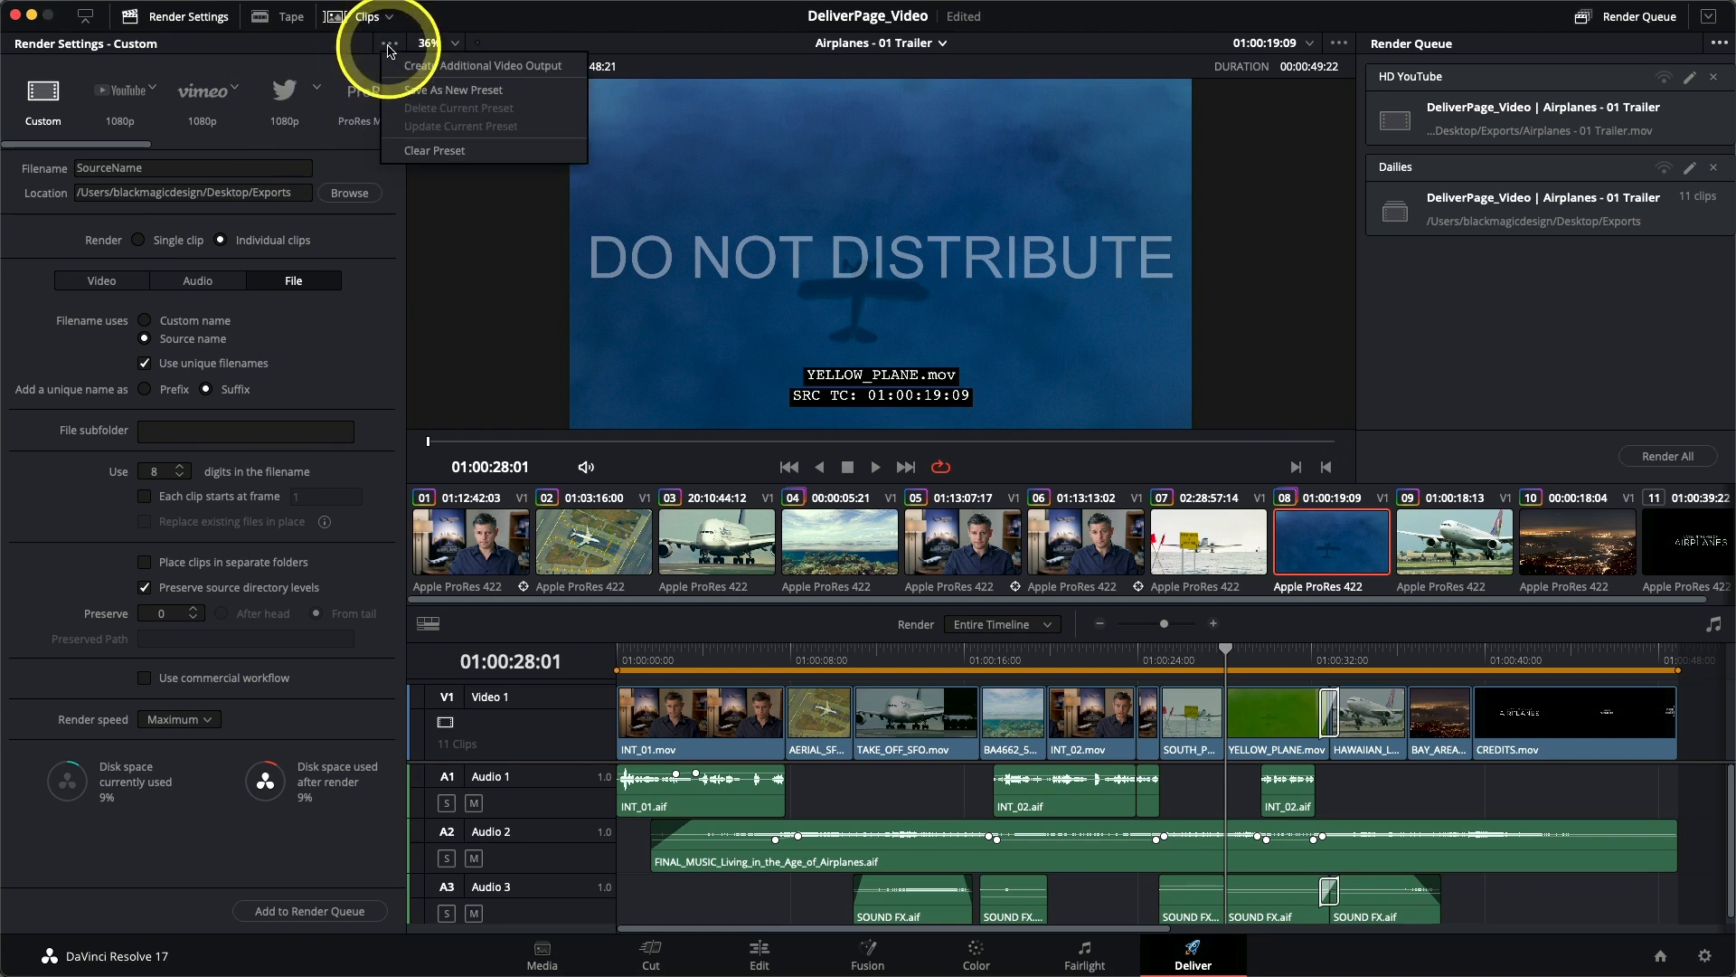
pyautogui.click(413, 91)
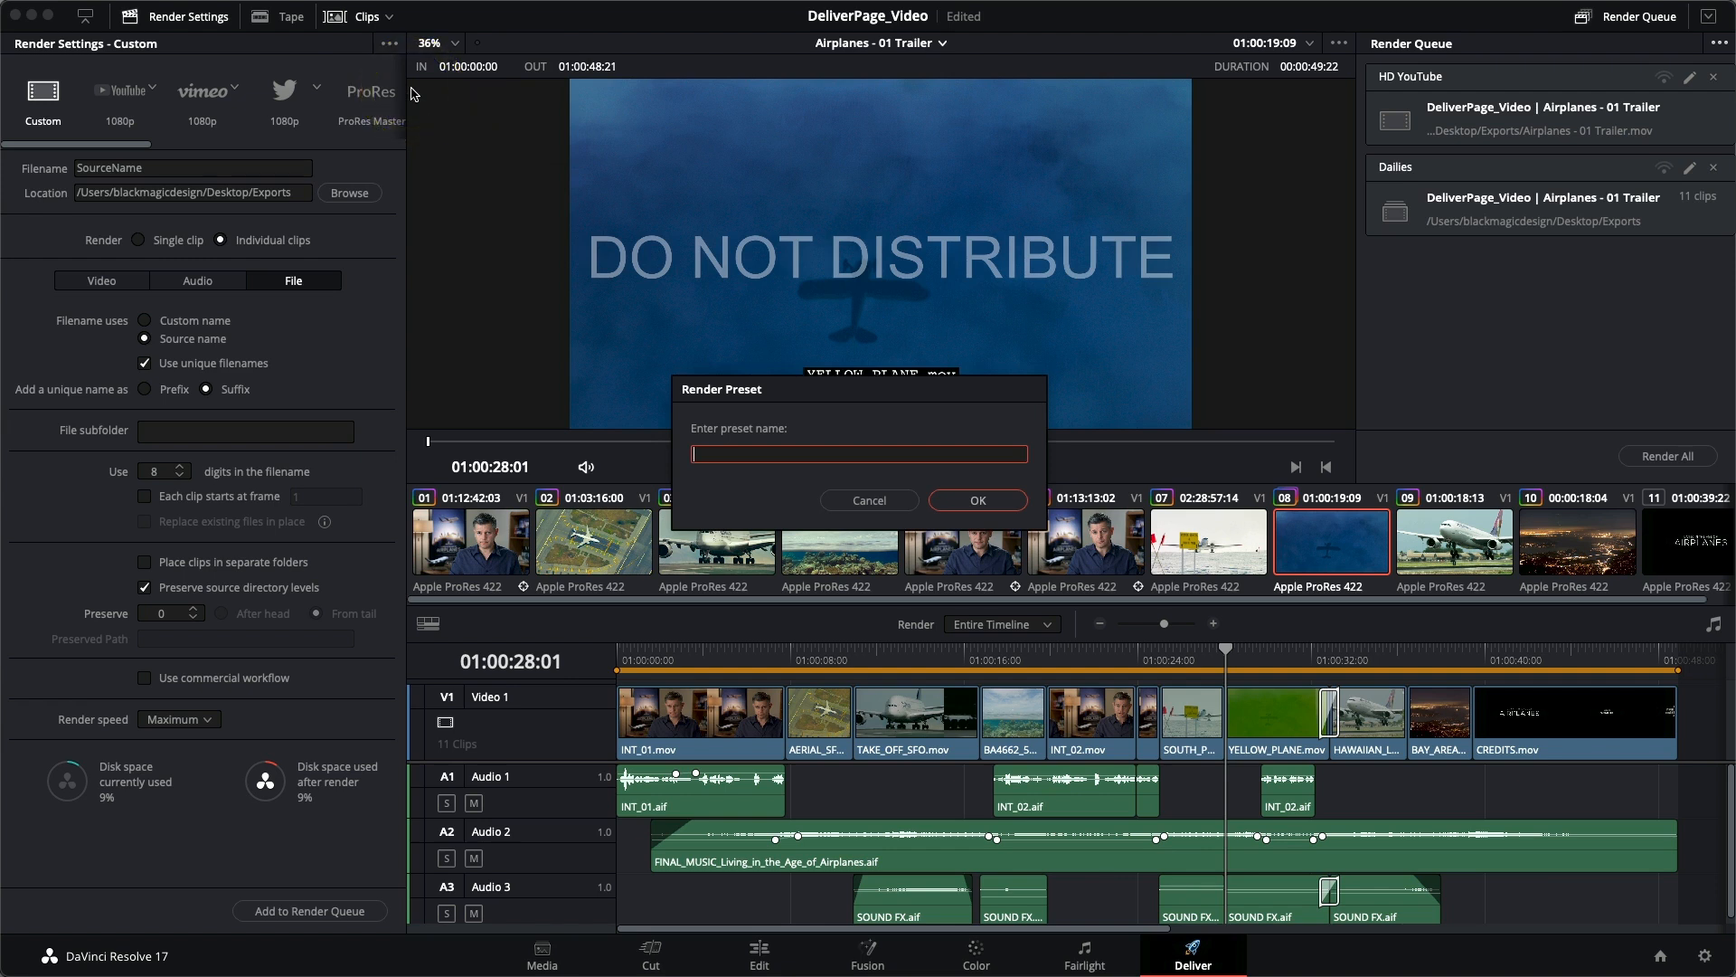
pyautogui.click(412, 93)
pyautogui.write('P')
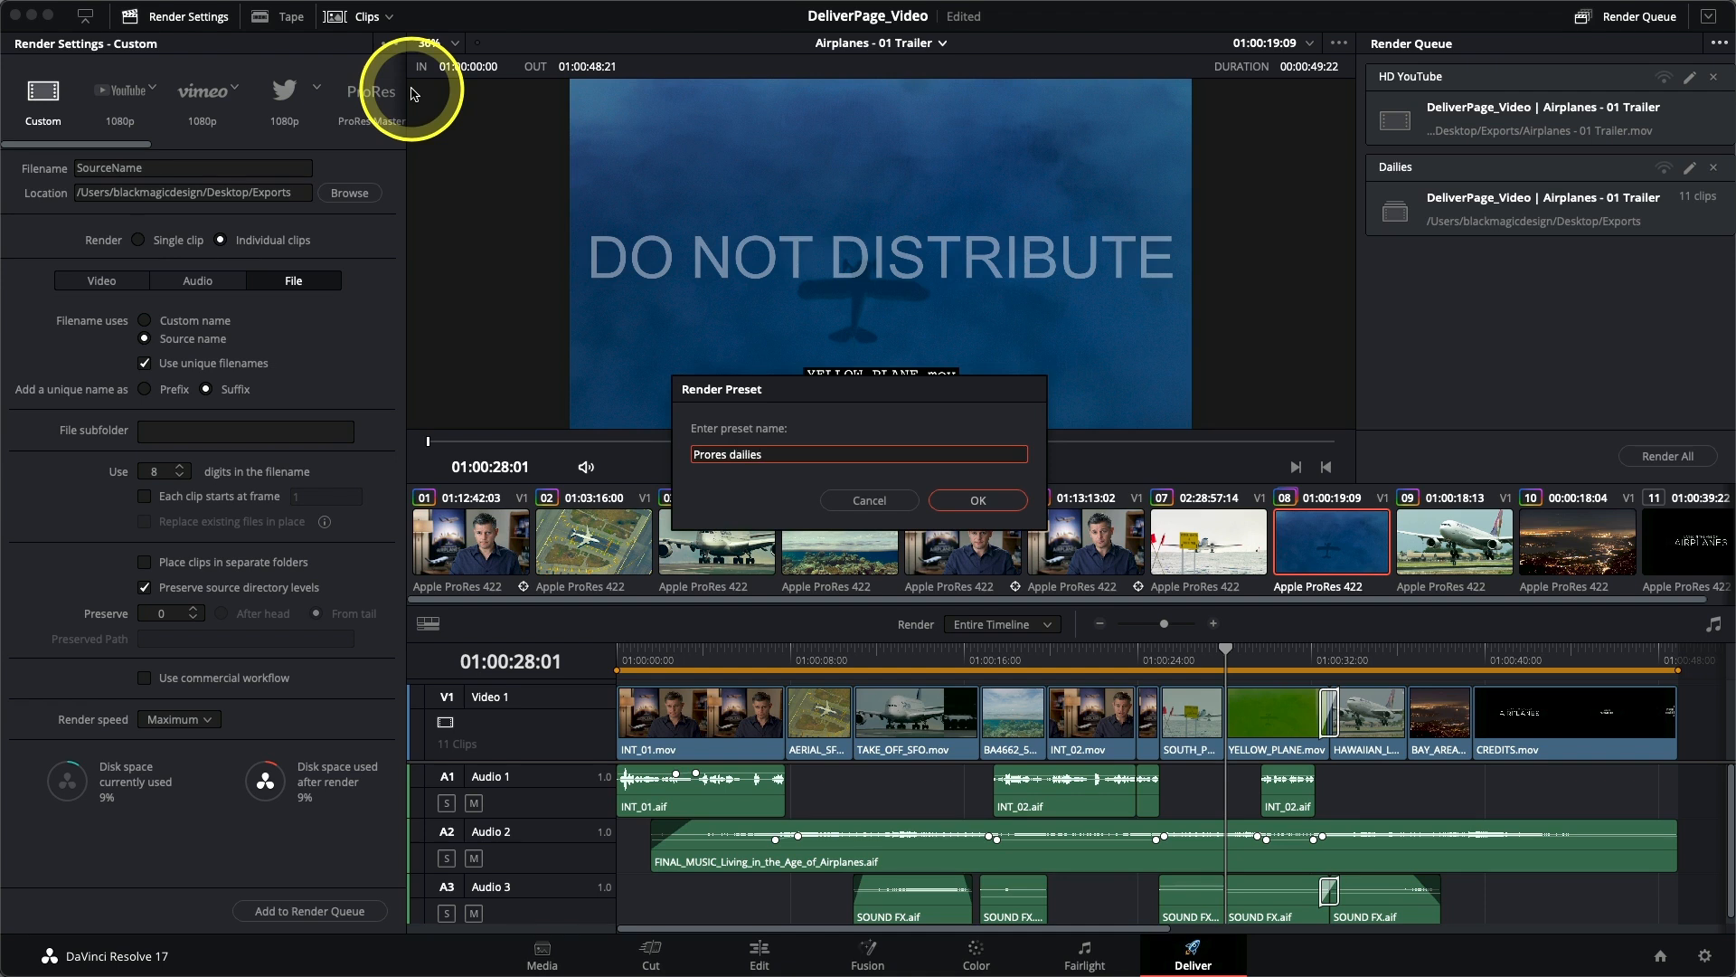
pyautogui.write('rores dailies')
pyautogui.click(959, 499)
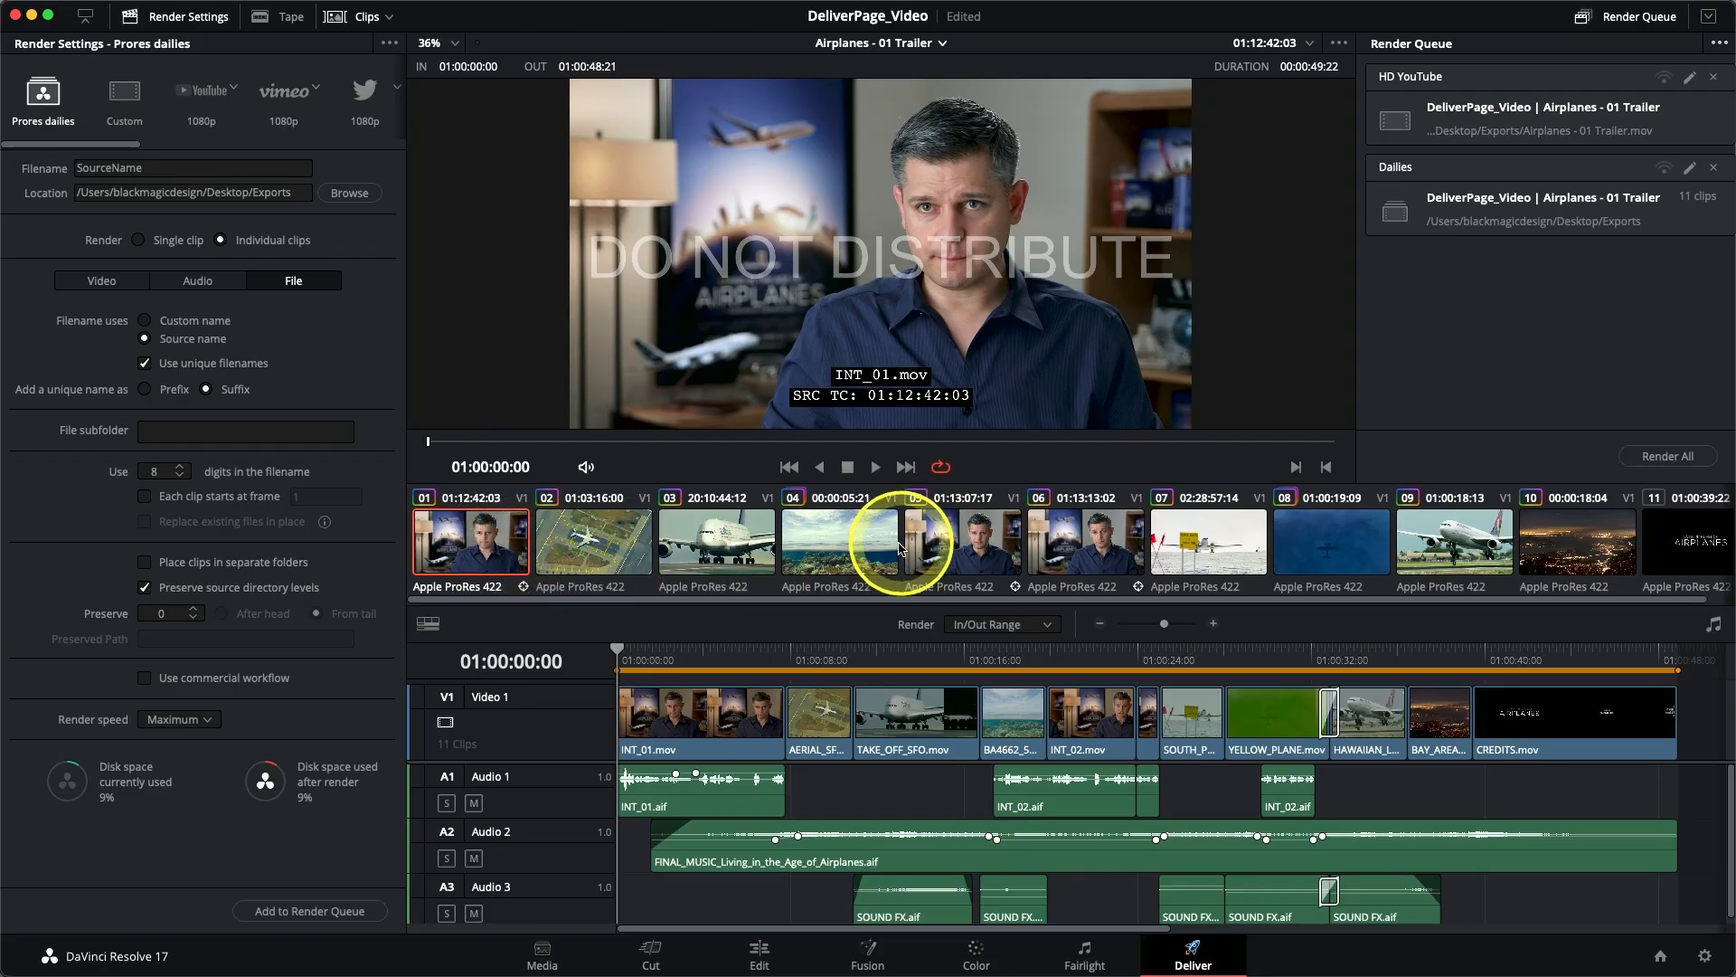
# - Try render out points at the ends of the fourth and third timeline clips, then clear the range to render the entire timeline
pyautogui.click(859, 554)
pyautogui.press('o')
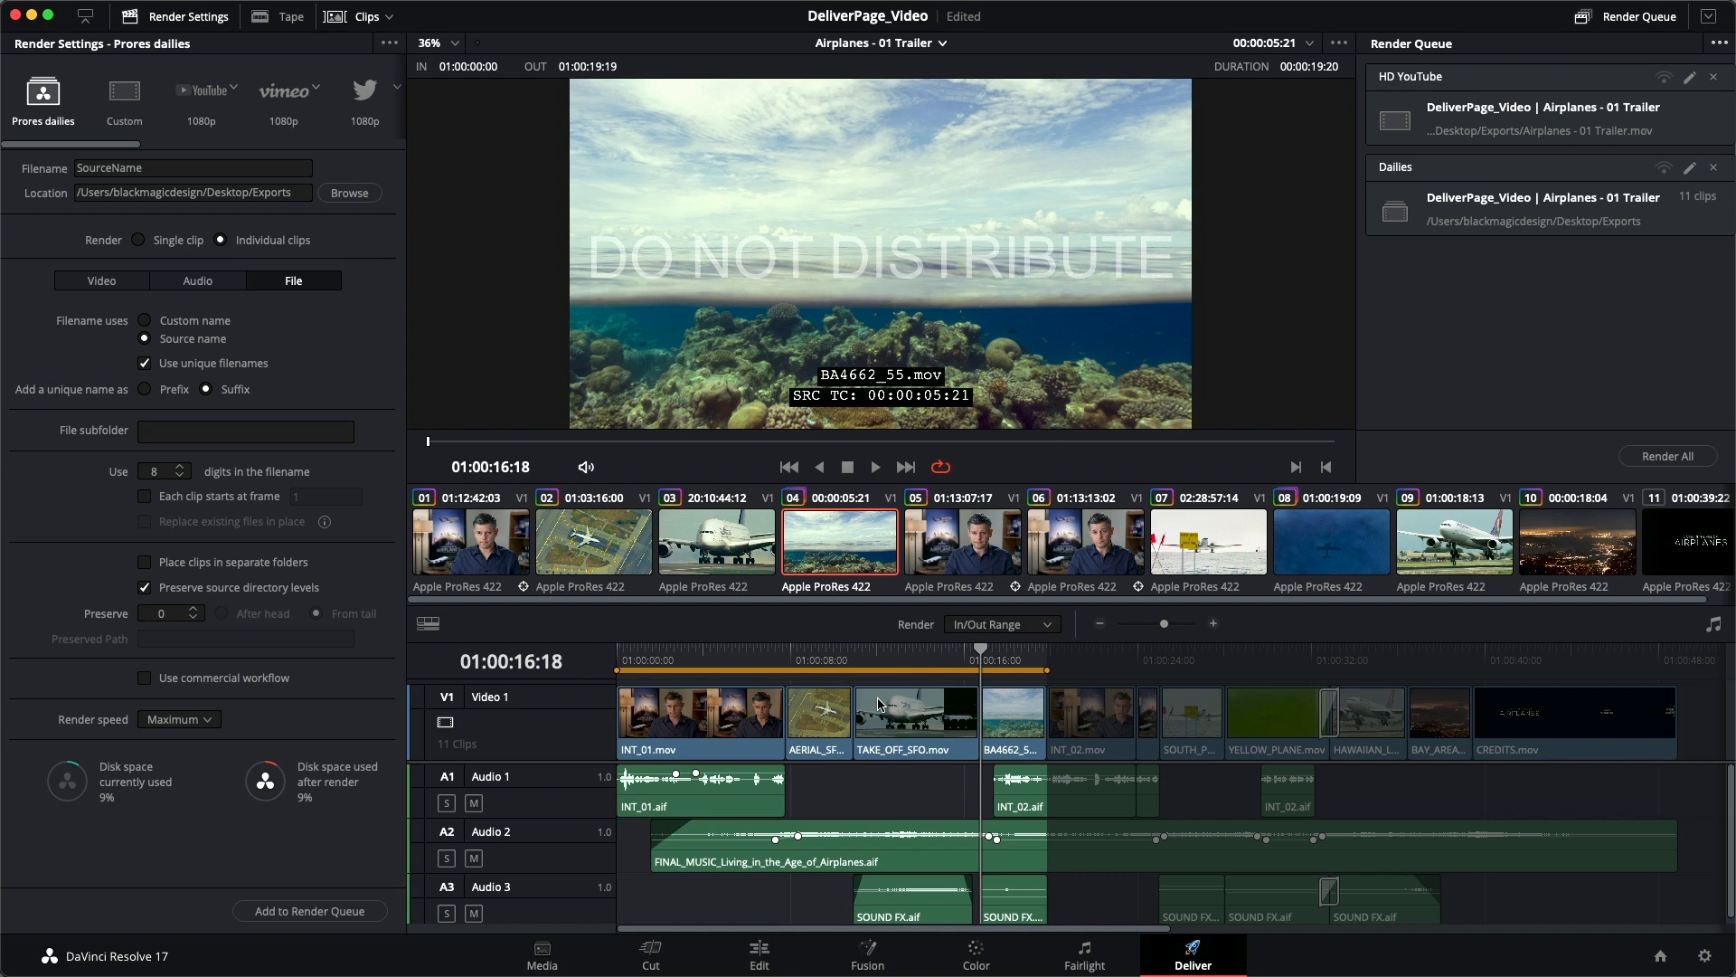
pyautogui.moveTo(929, 643)
pyautogui.mouseDown()
pyautogui.moveTo(1019, 632)
pyautogui.moveTo(896, 659)
pyautogui.moveTo(930, 653)
pyautogui.moveTo(911, 658)
pyautogui.mouseUp()
pyautogui.press('o')
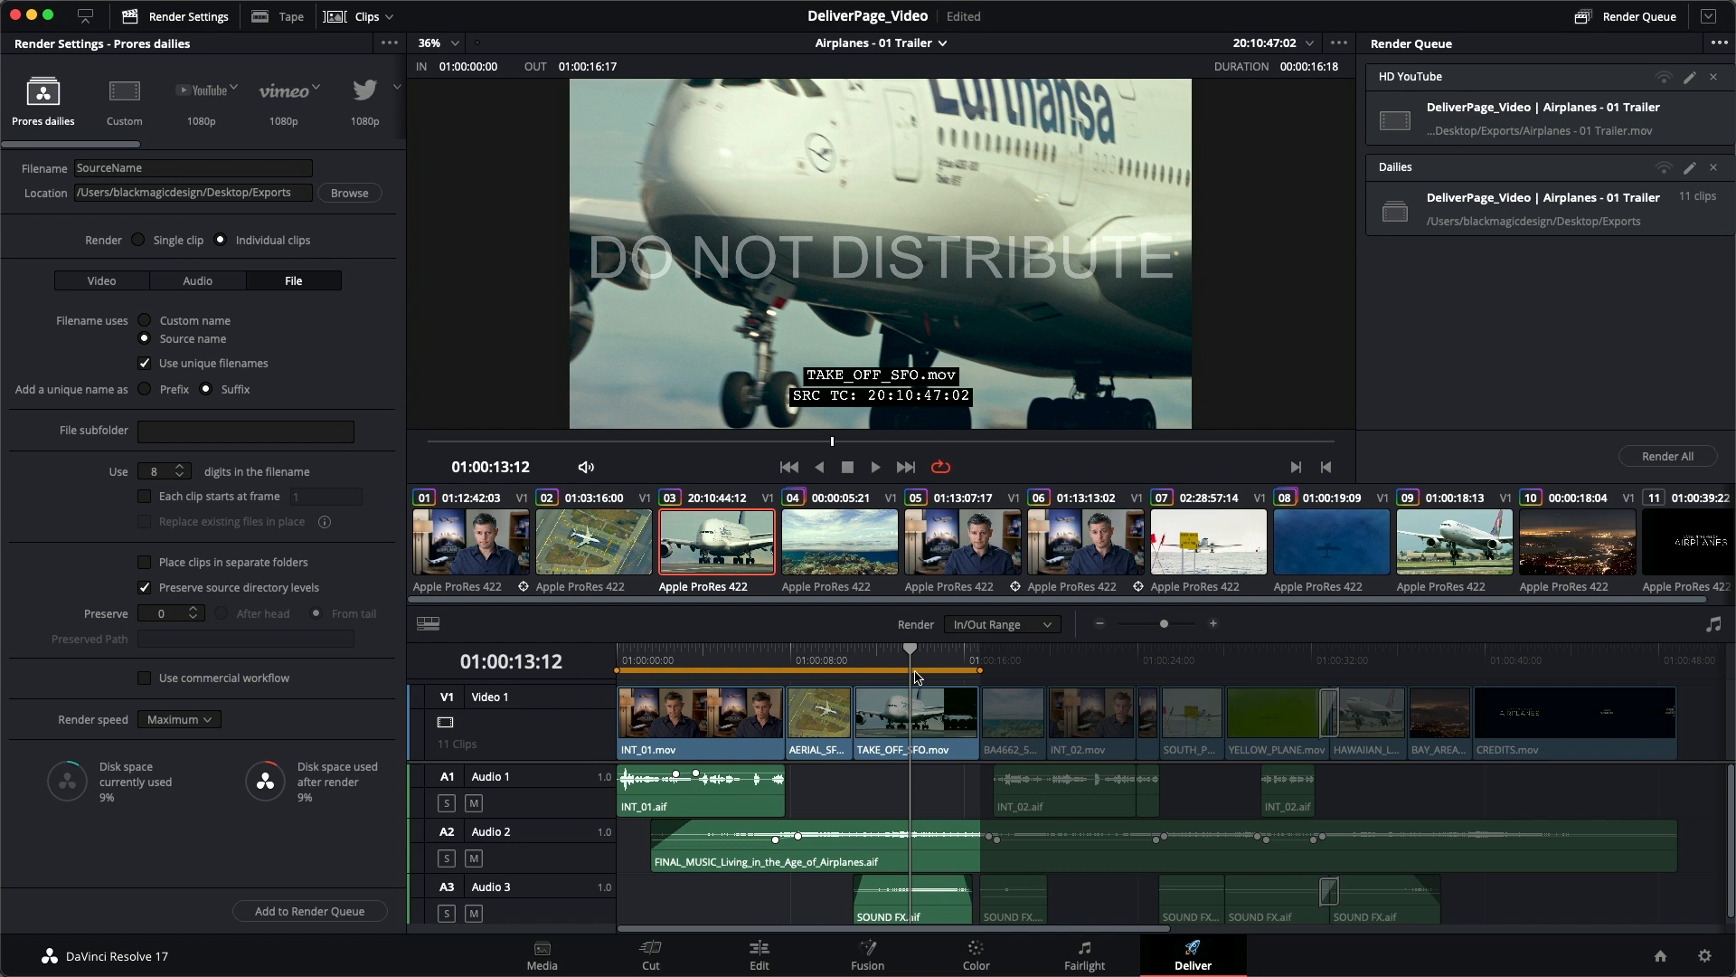
pyautogui.hotkey('alt', 'x')
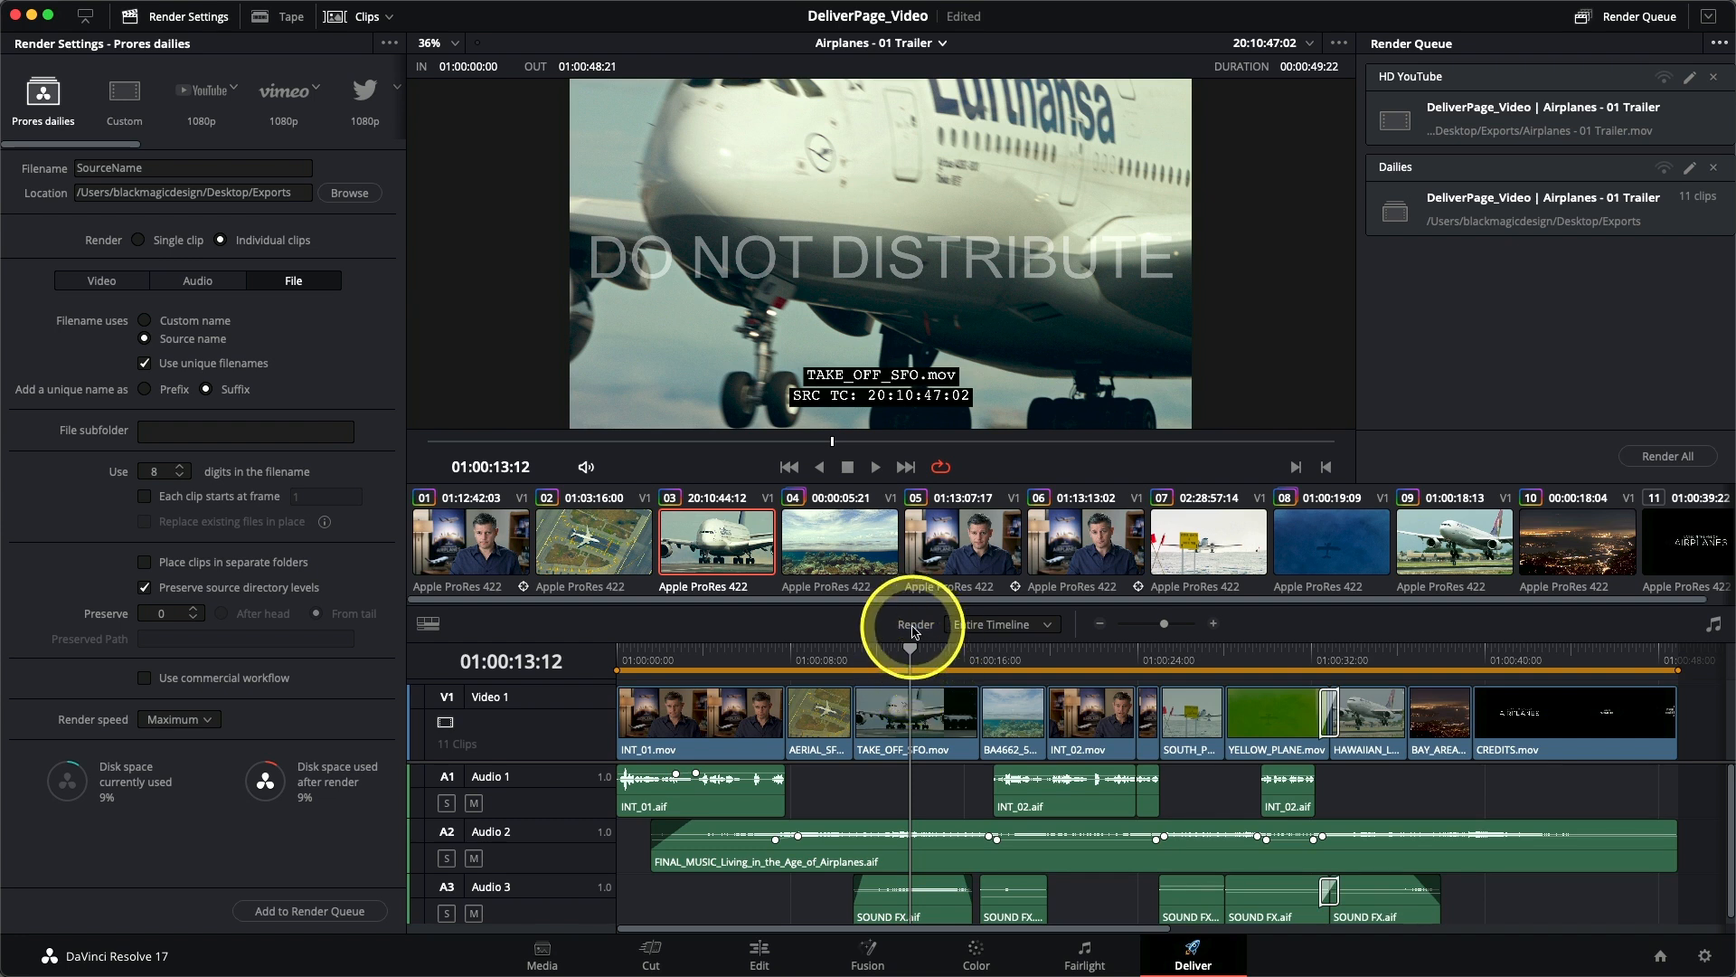
pyautogui.click(973, 630)
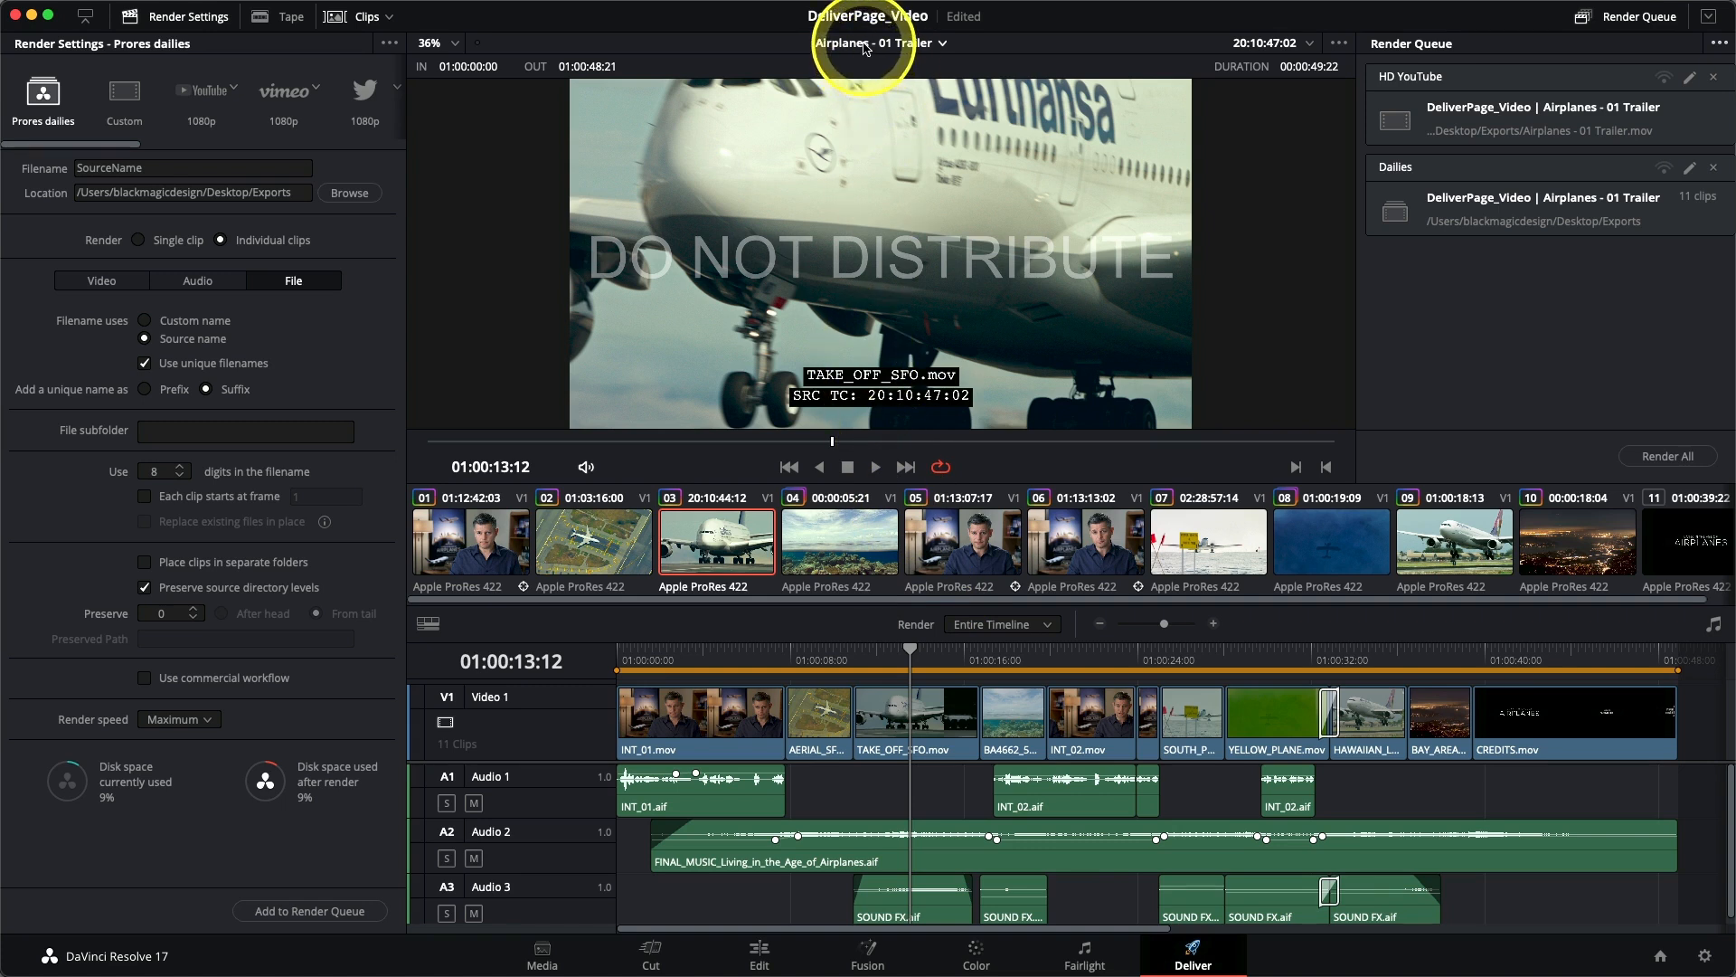
# - Switch the Deliver page to the Airplanes - 02 Alternative Trailer timeline
pyautogui.click(866, 45)
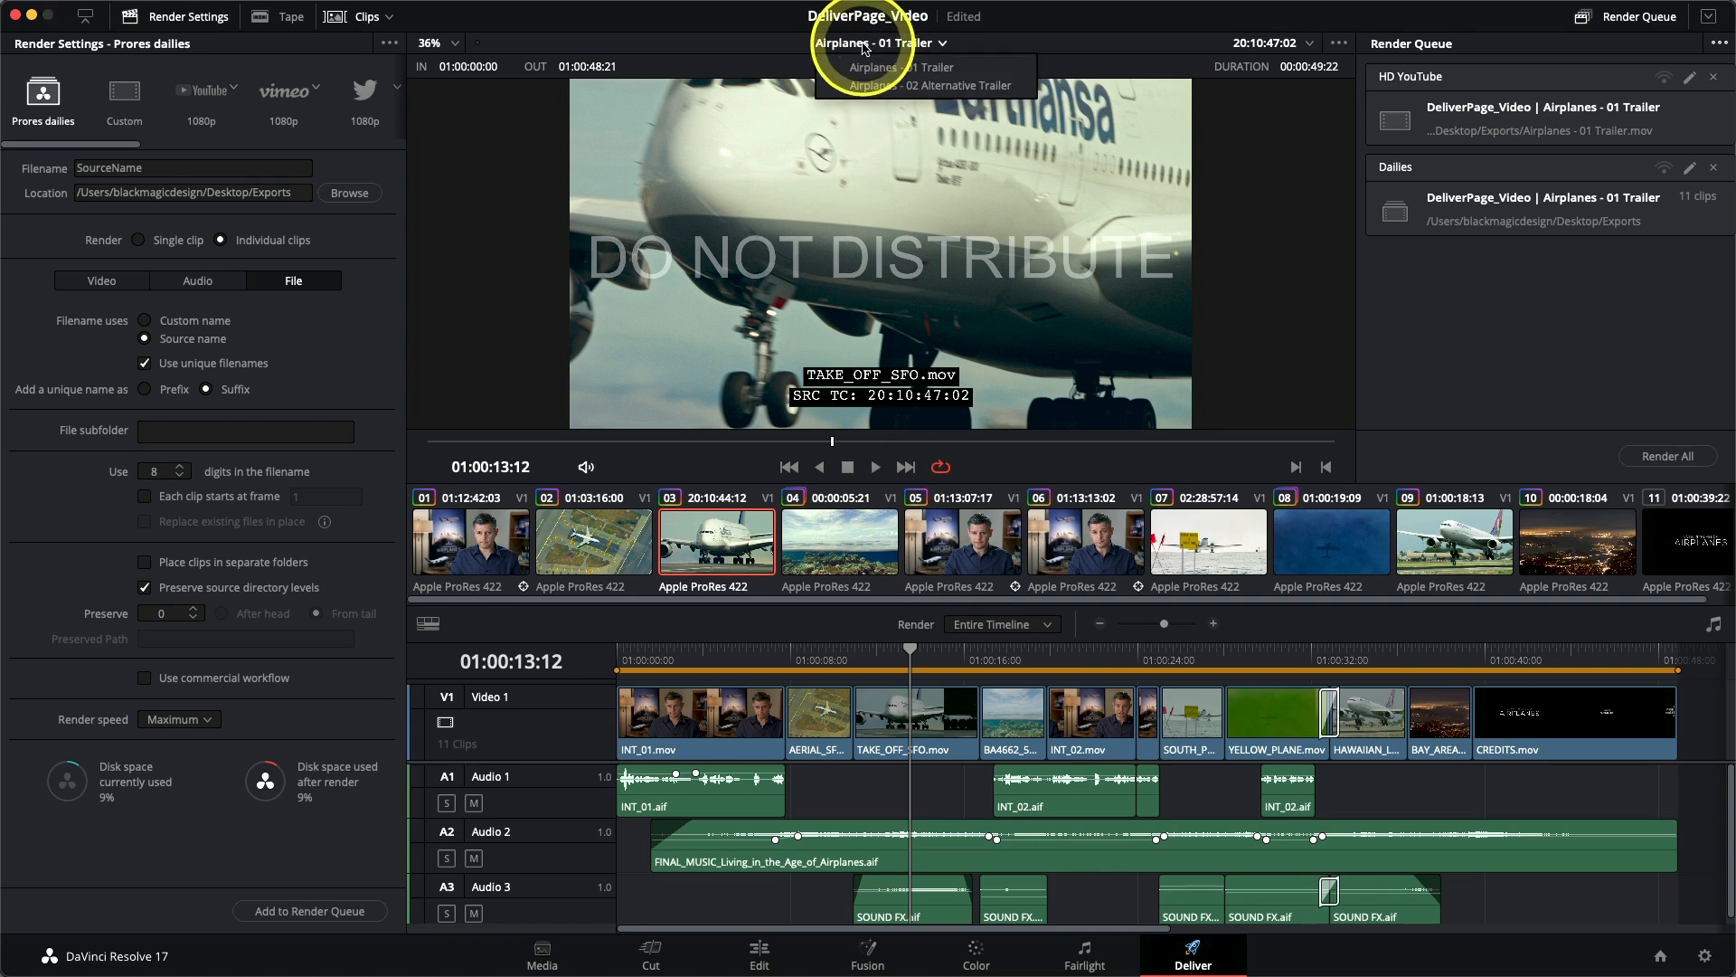
pyautogui.click(930, 88)
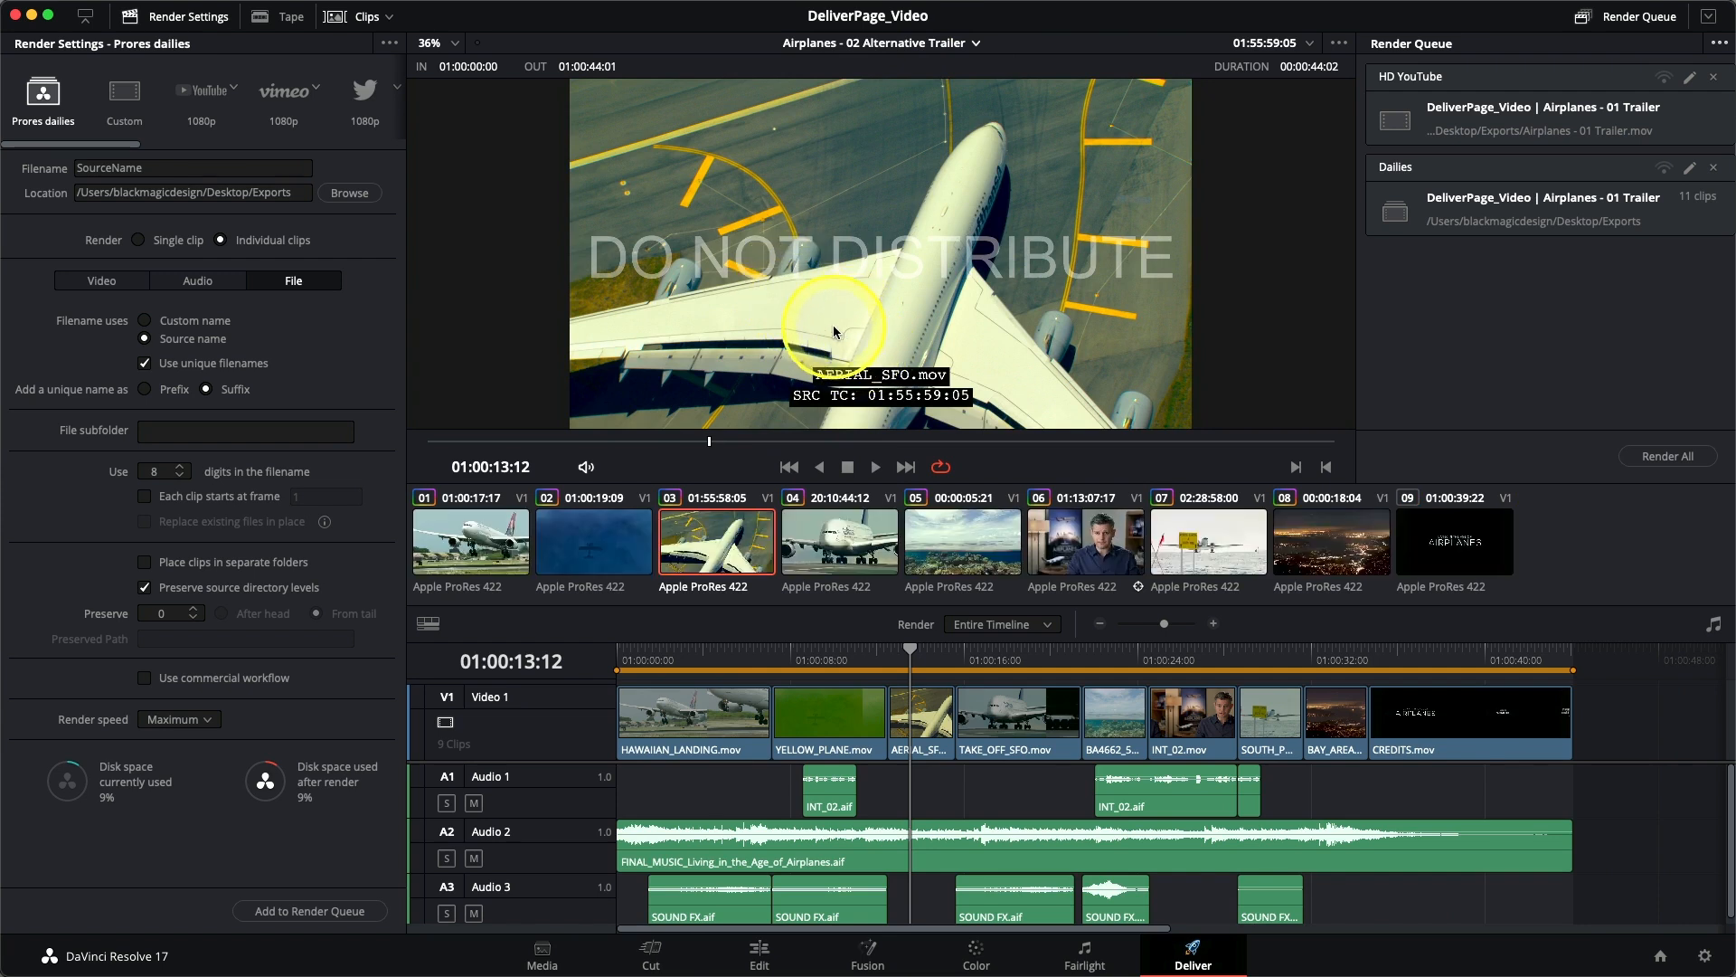
# - Try None for the data burn-in in the advanced video settings, then return it to Same as project
pyautogui.click(100, 282)
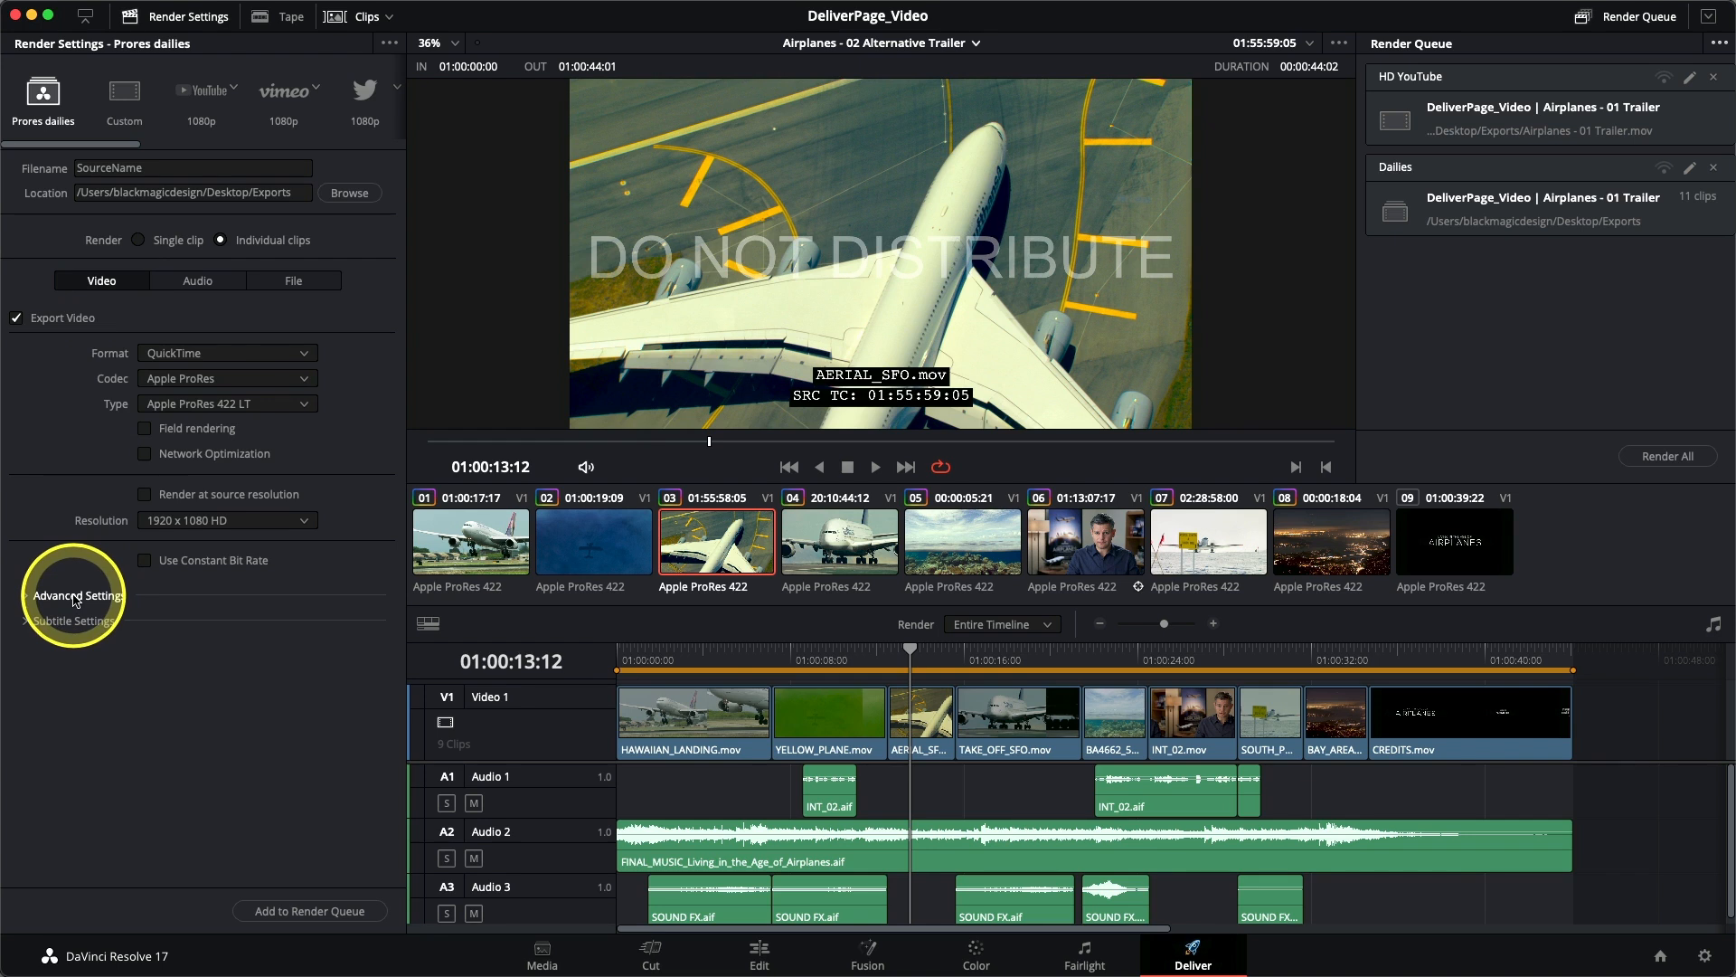
pyautogui.scroll(-3, 78, 624)
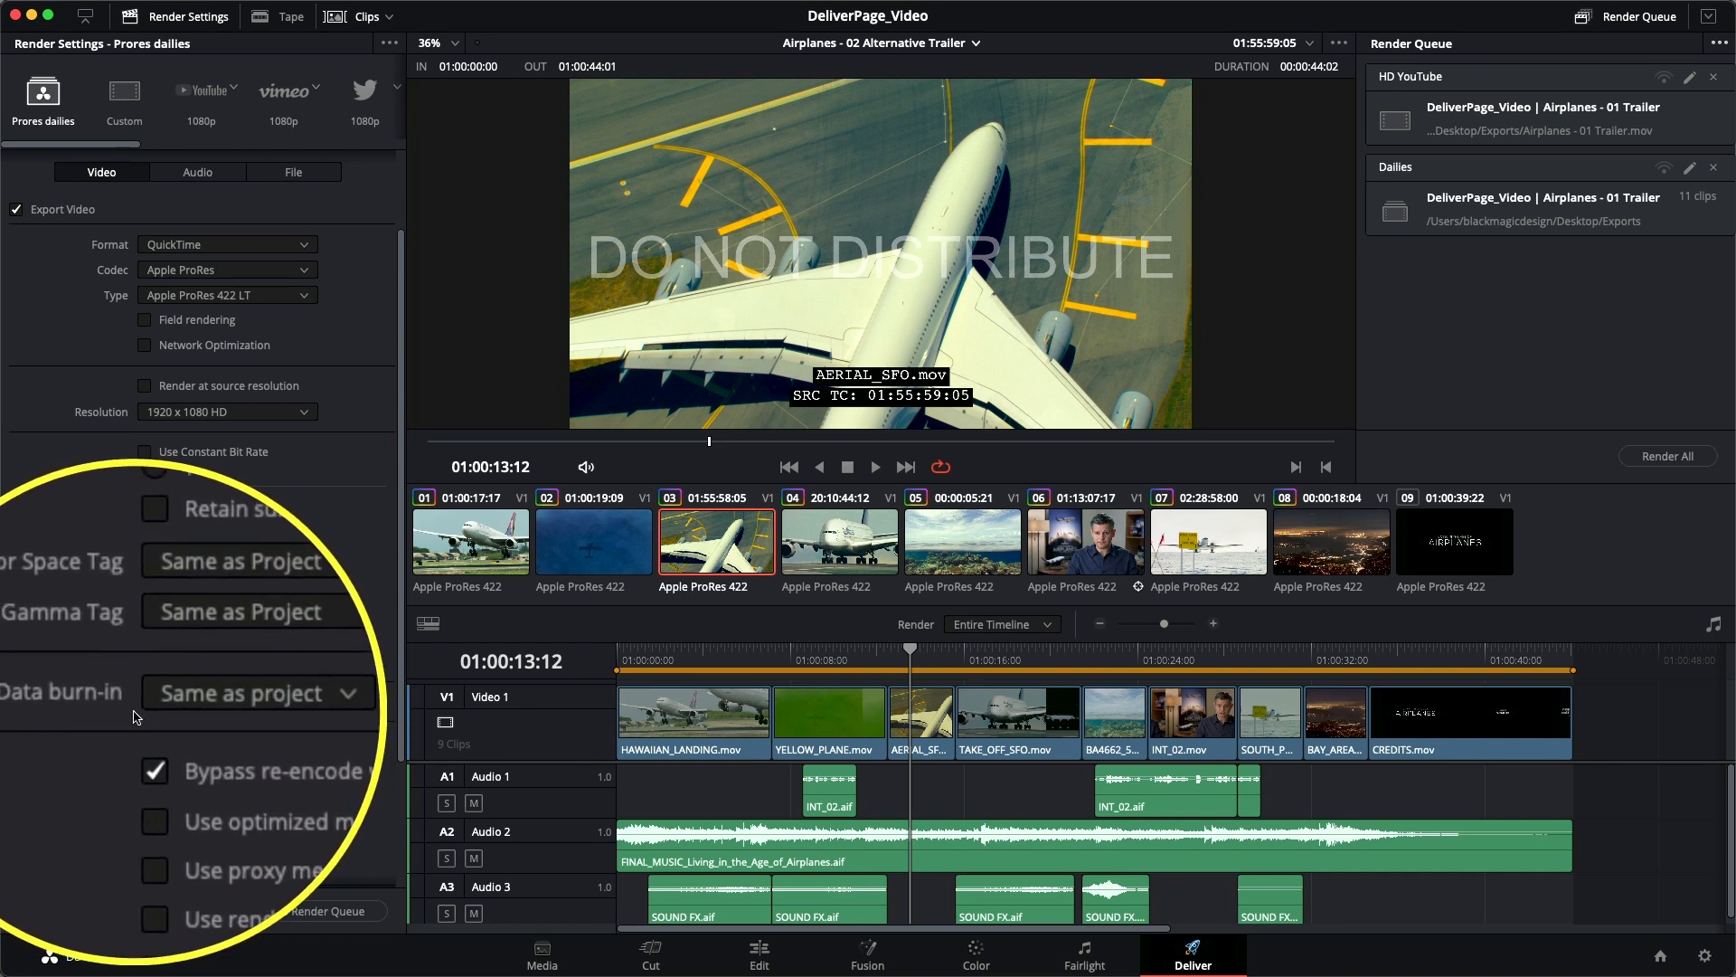
pyautogui.click(181, 711)
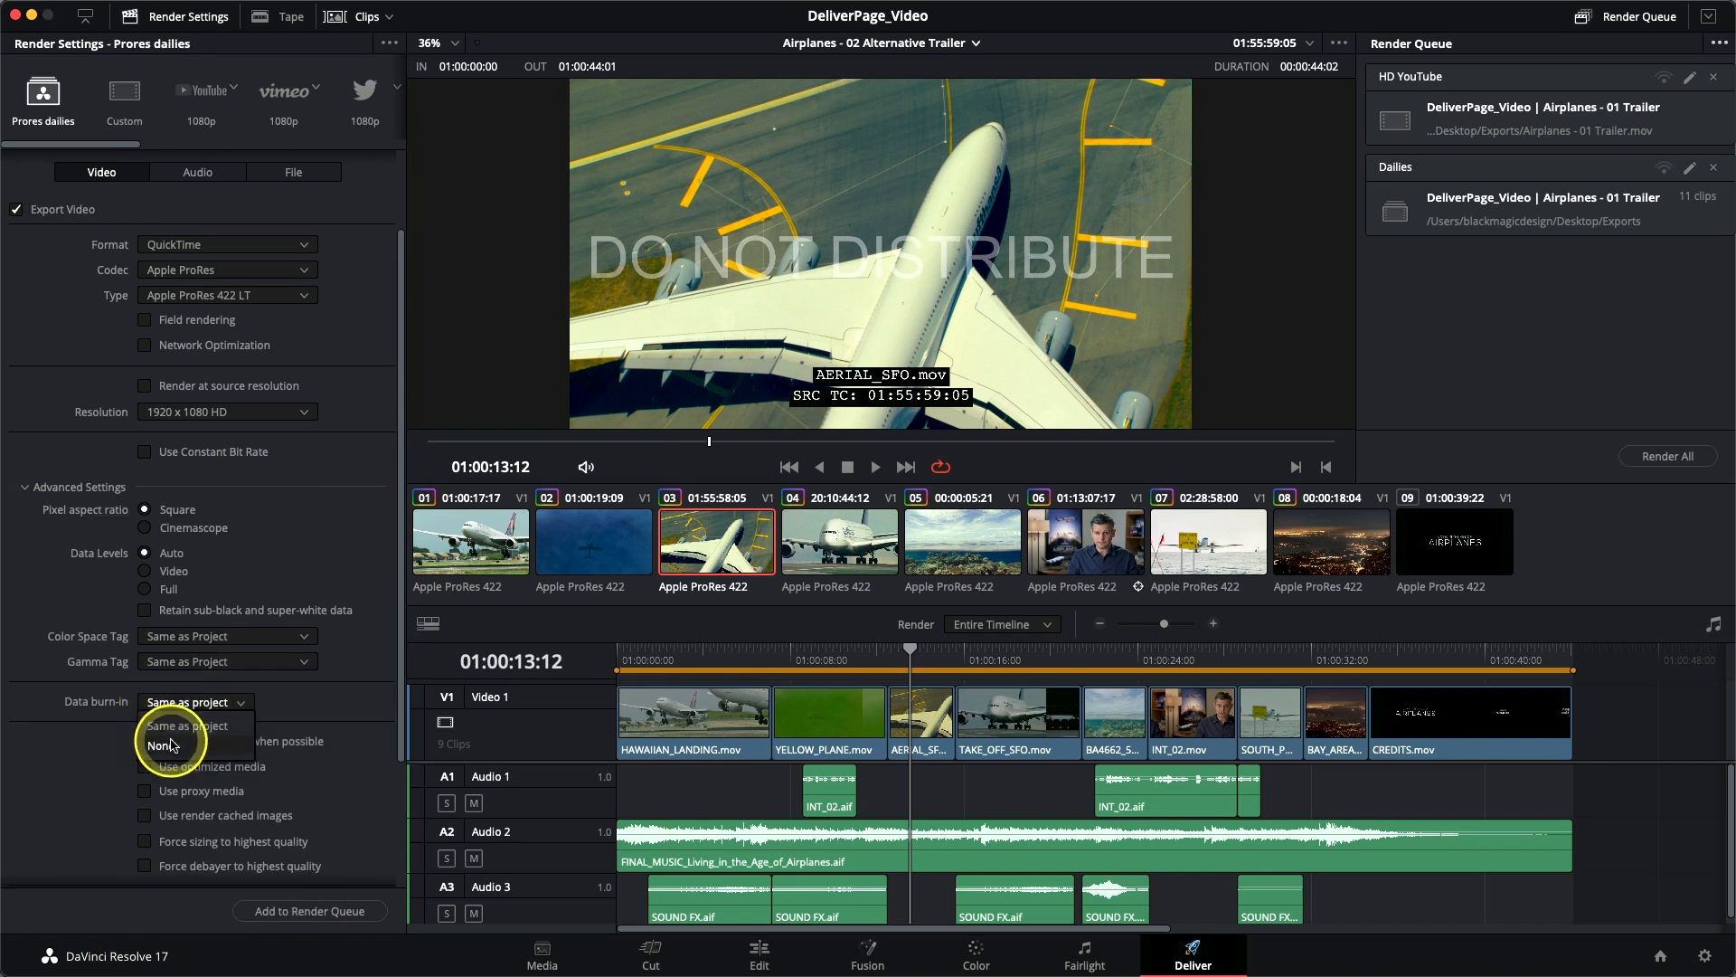
pyautogui.click(201, 701)
pyautogui.click(206, 723)
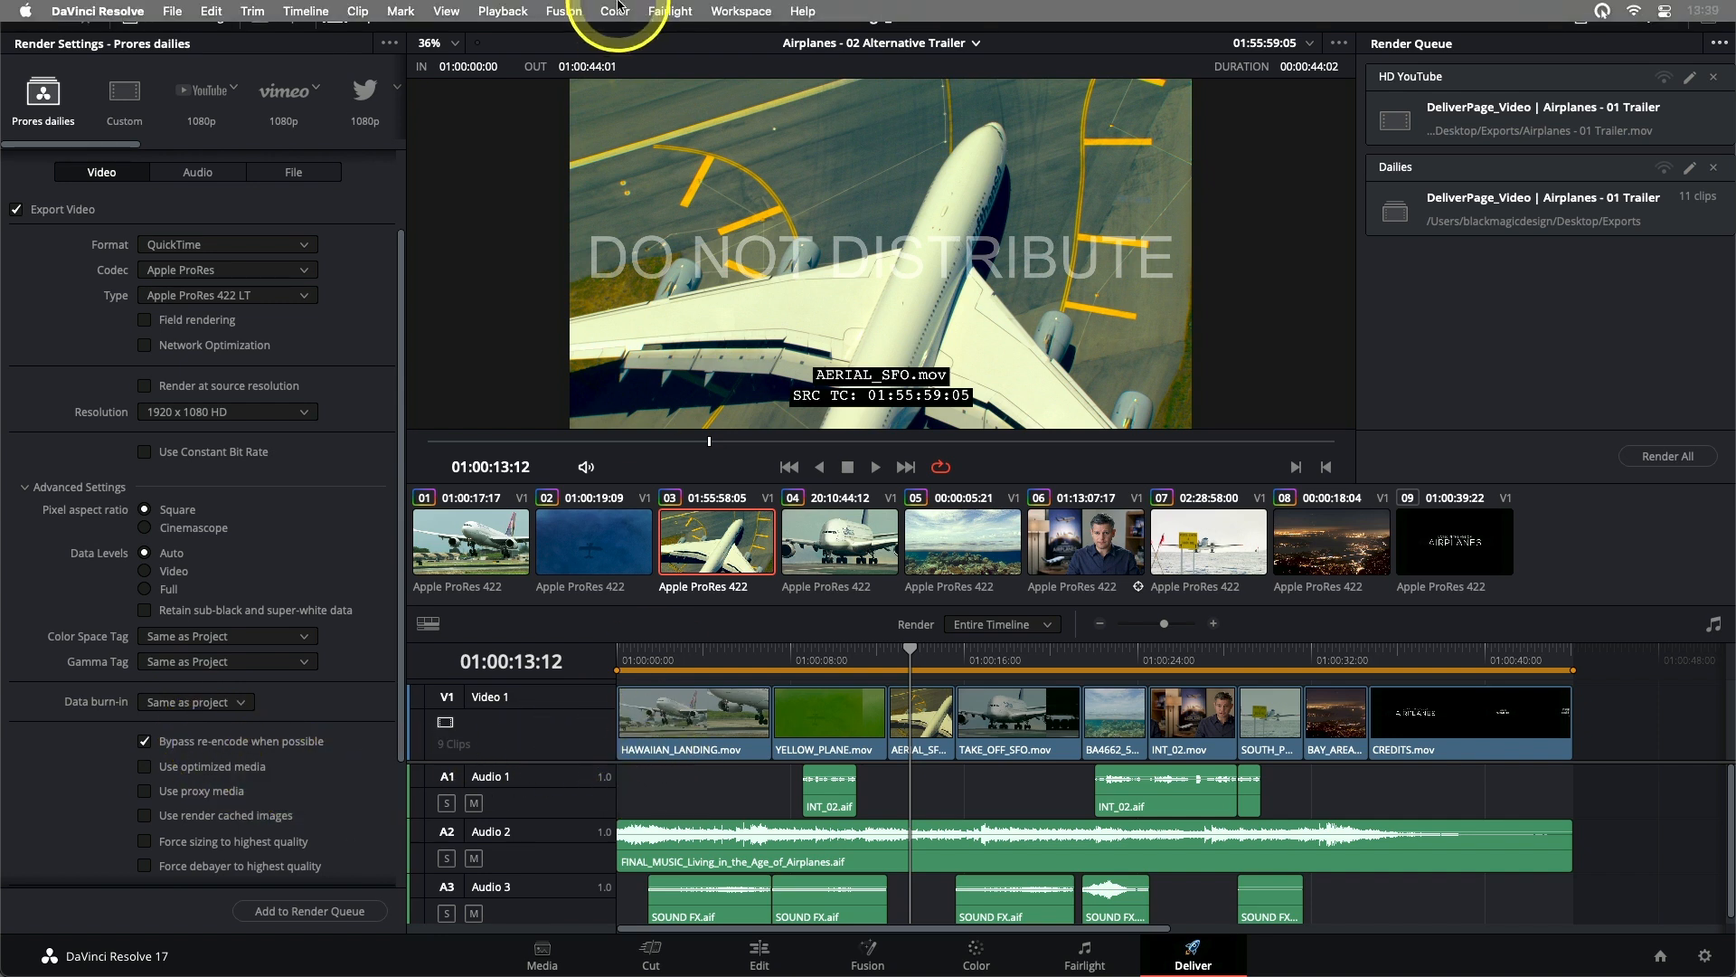
# - Reset all of the project's data burn-ins and close the Data Burn-In window
pyautogui.click(743, 11)
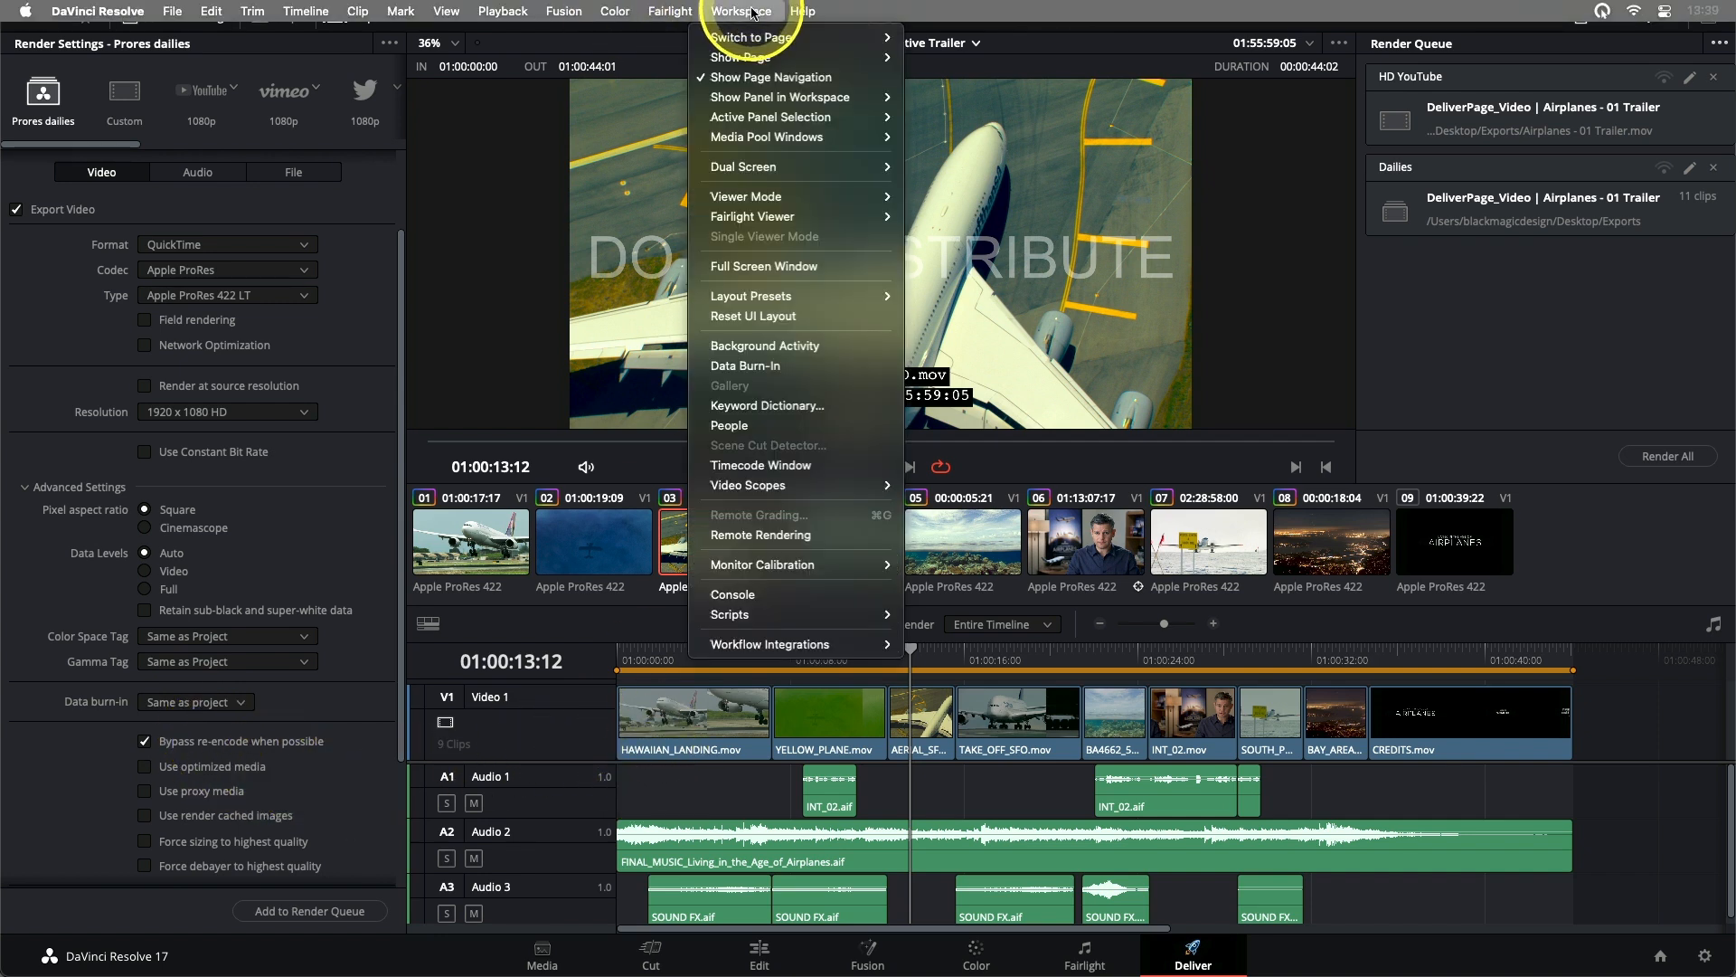
pyautogui.click(743, 366)
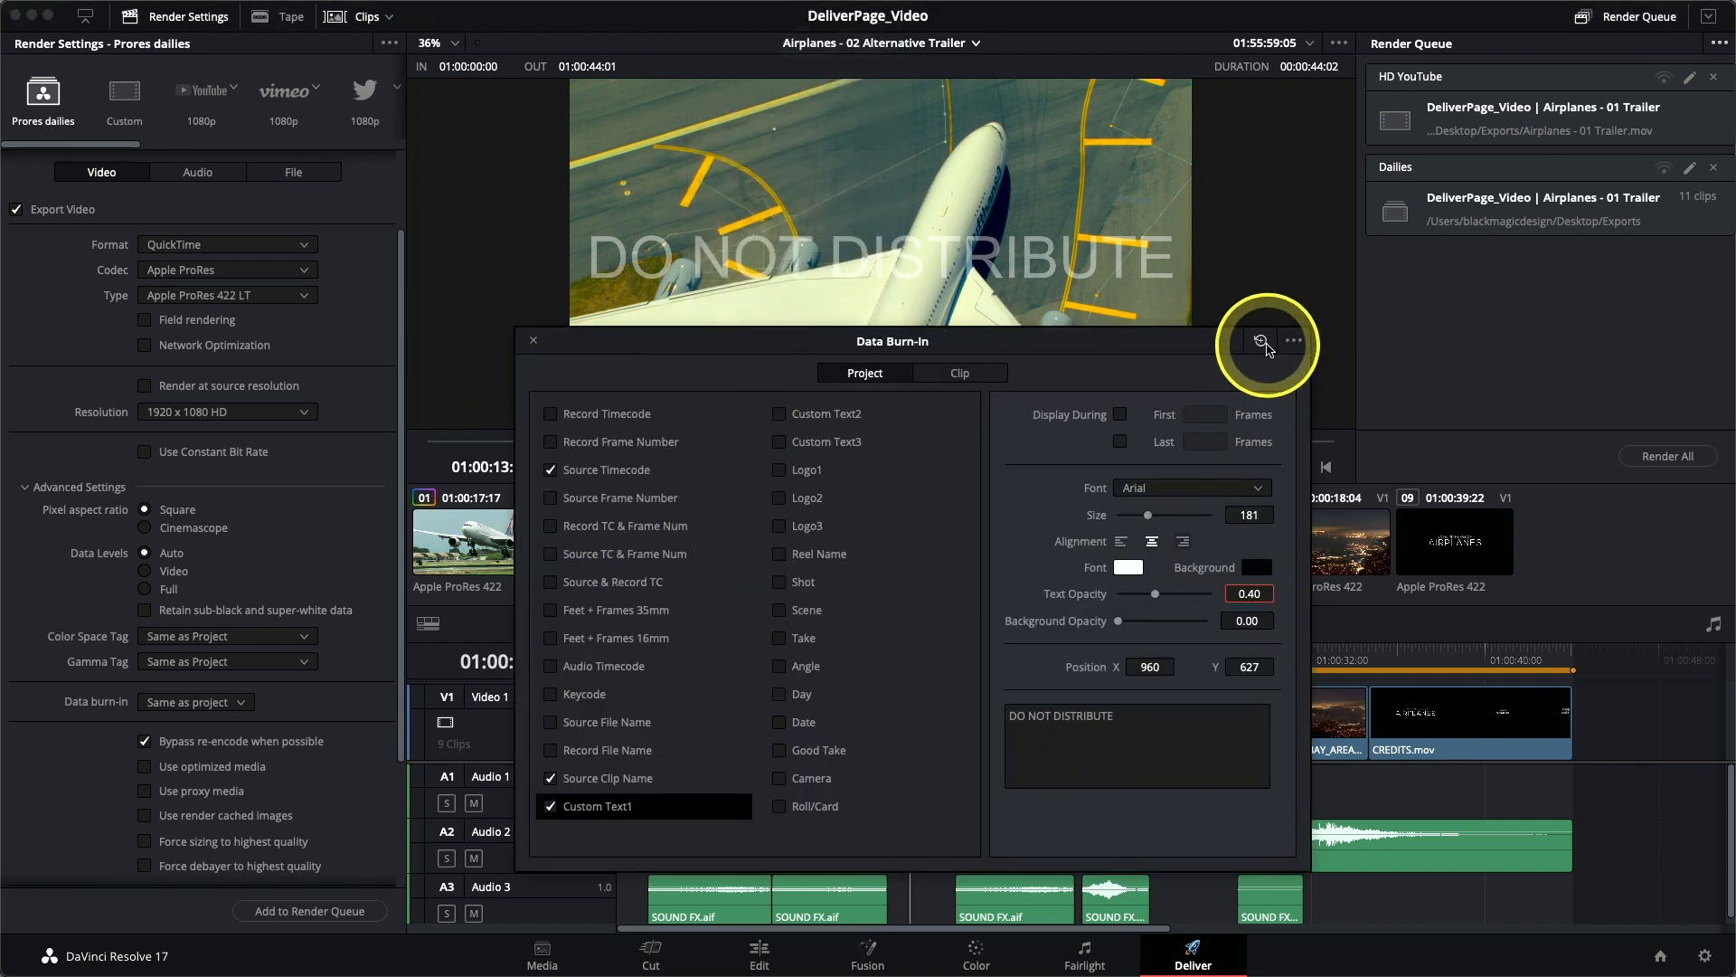
pyautogui.click(1262, 342)
pyautogui.moveTo(1105, 349); pyautogui.dragTo(1110, 478)
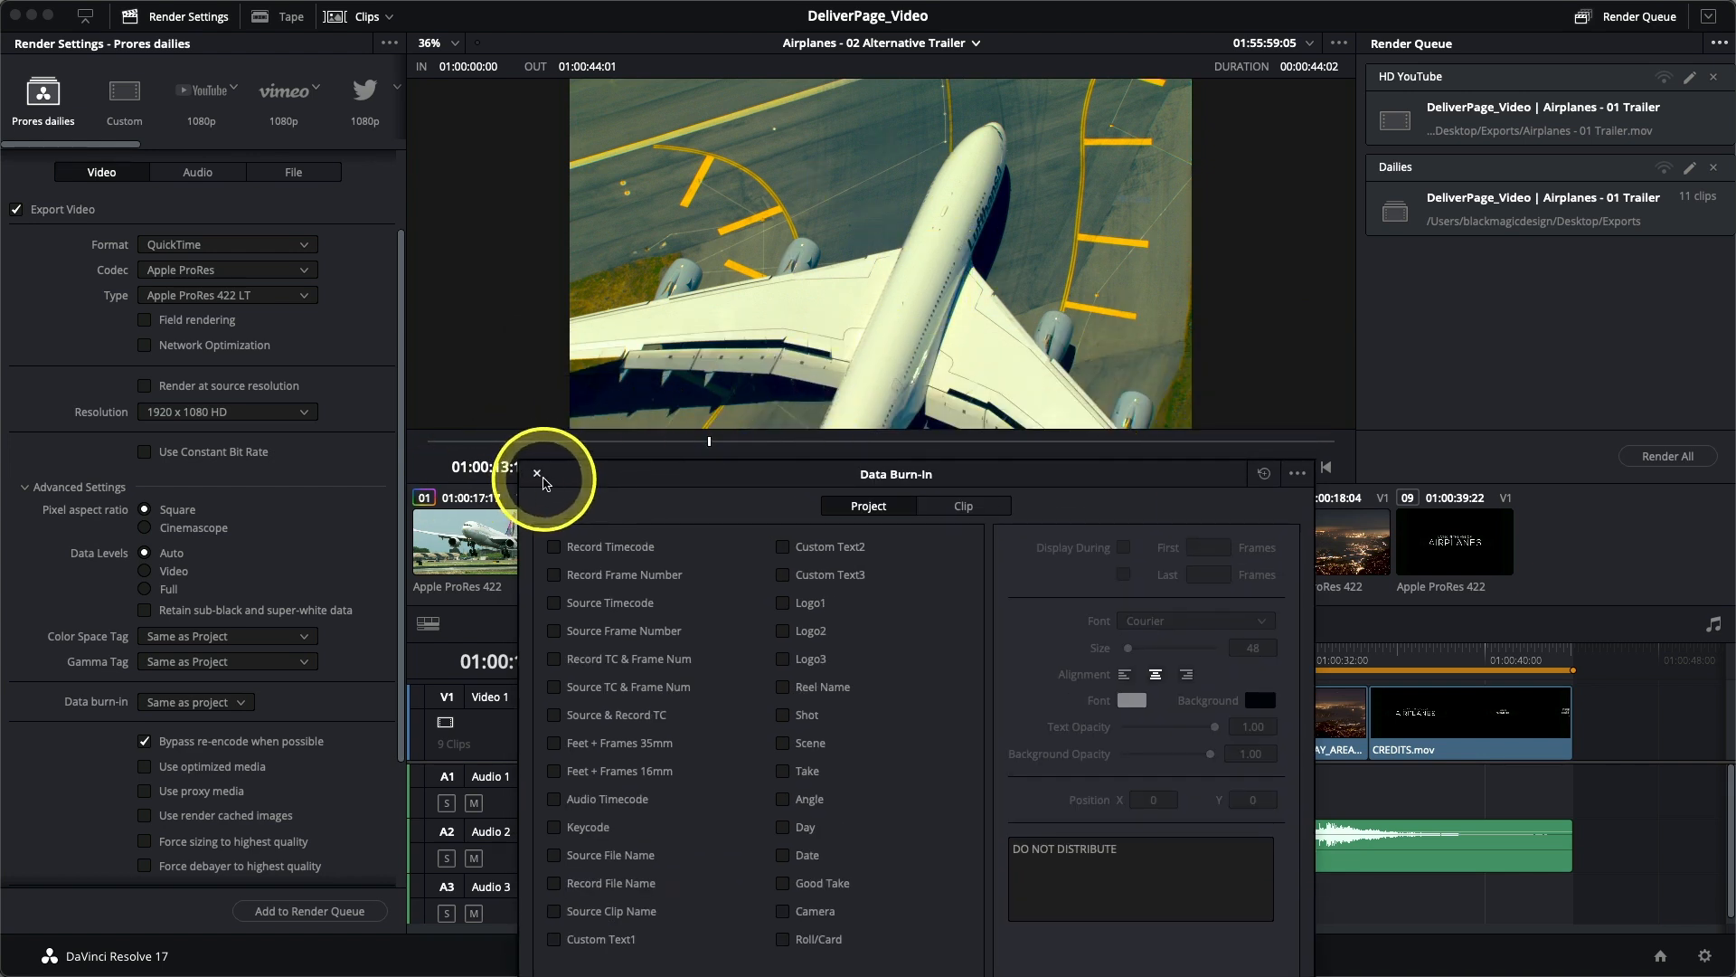
pyautogui.click(537, 474)
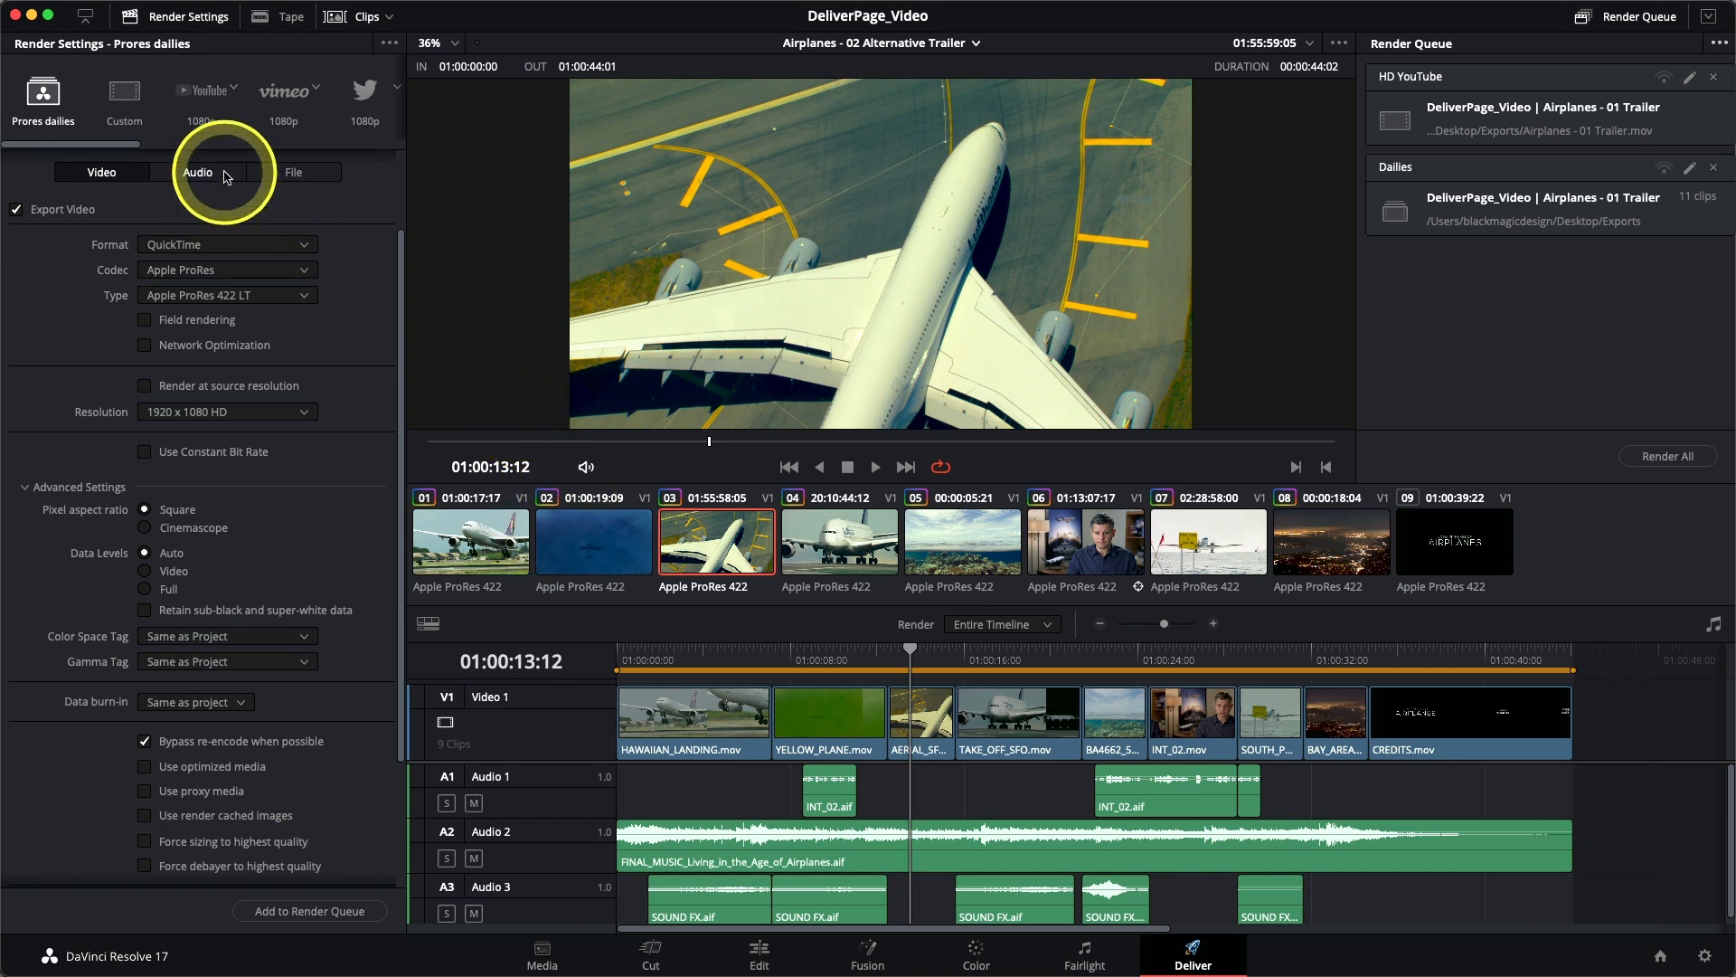
# - Add a YouTube 1080p export of the alternative trailer to the render queue and name the job Teaser Trailer
pyautogui.click(197, 110)
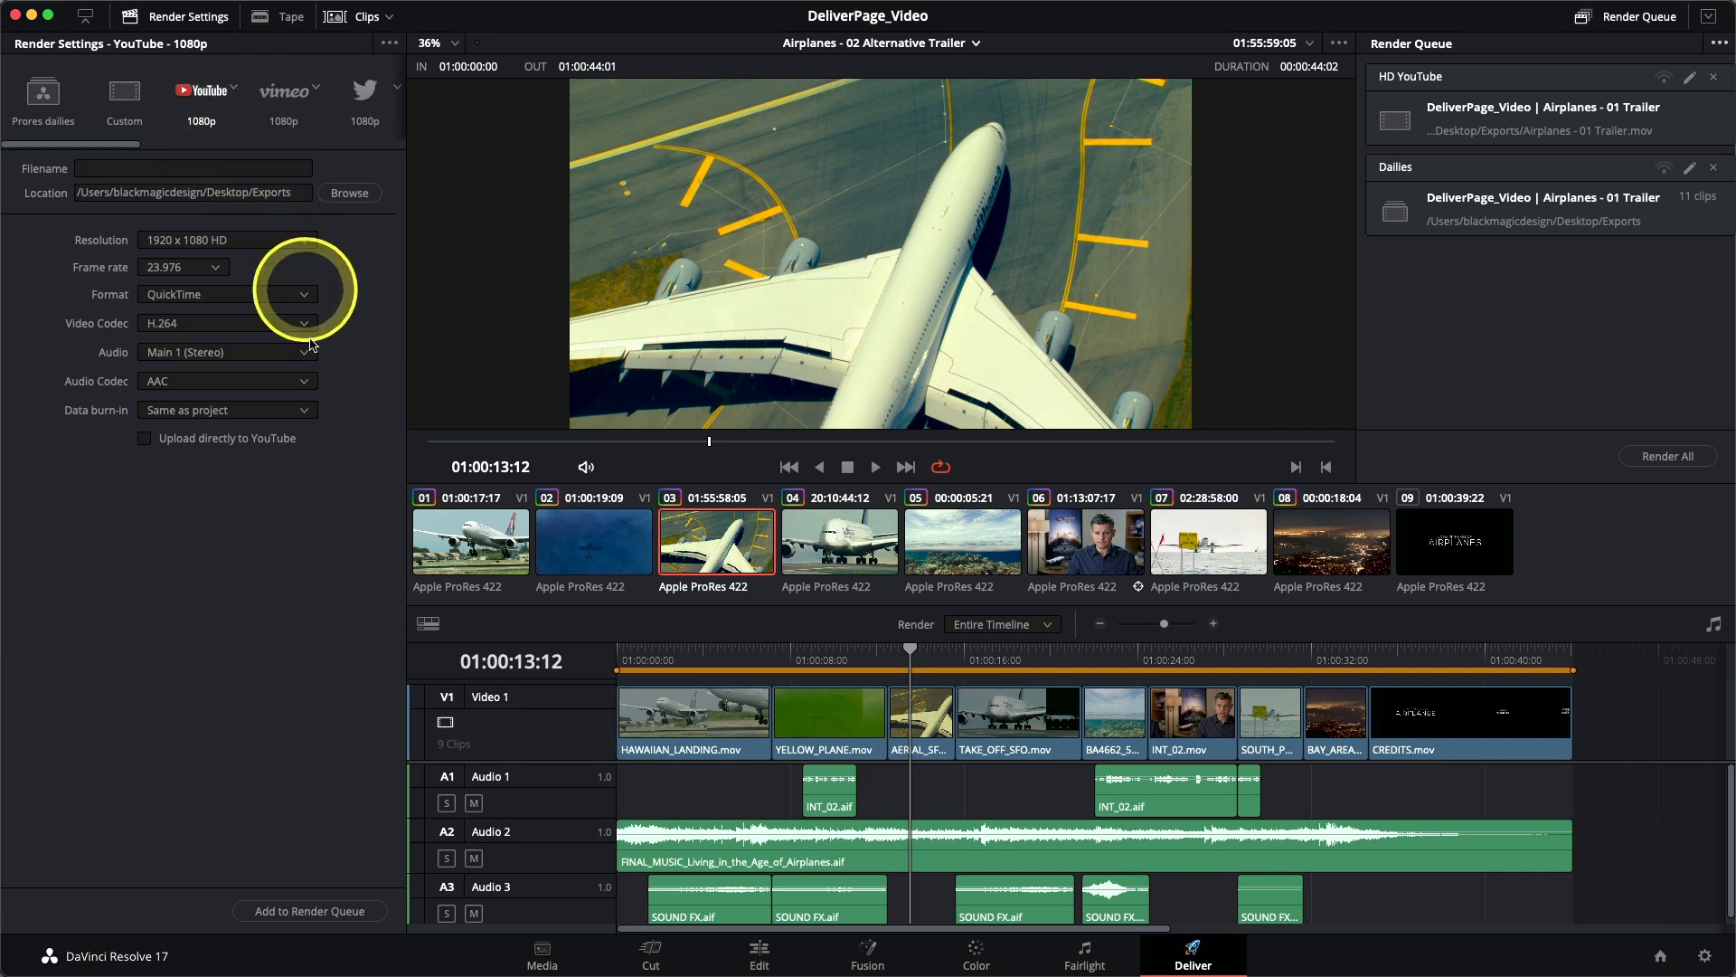
pyautogui.click(290, 911)
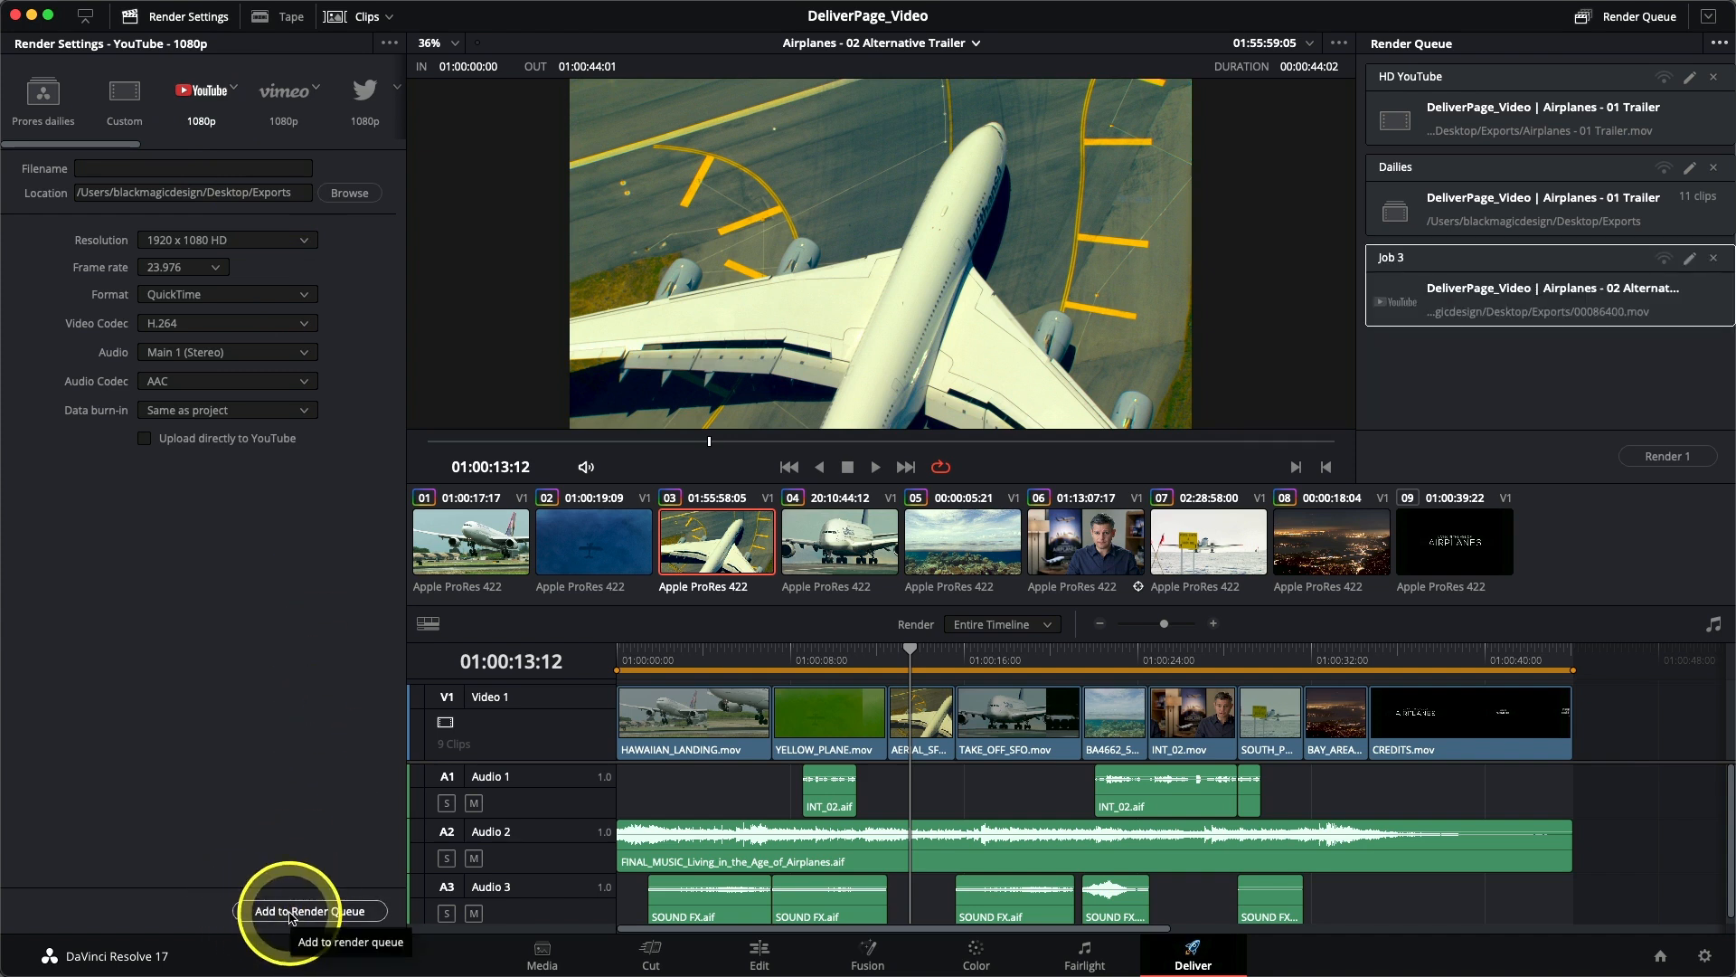
pyautogui.doubleClick(1394, 259)
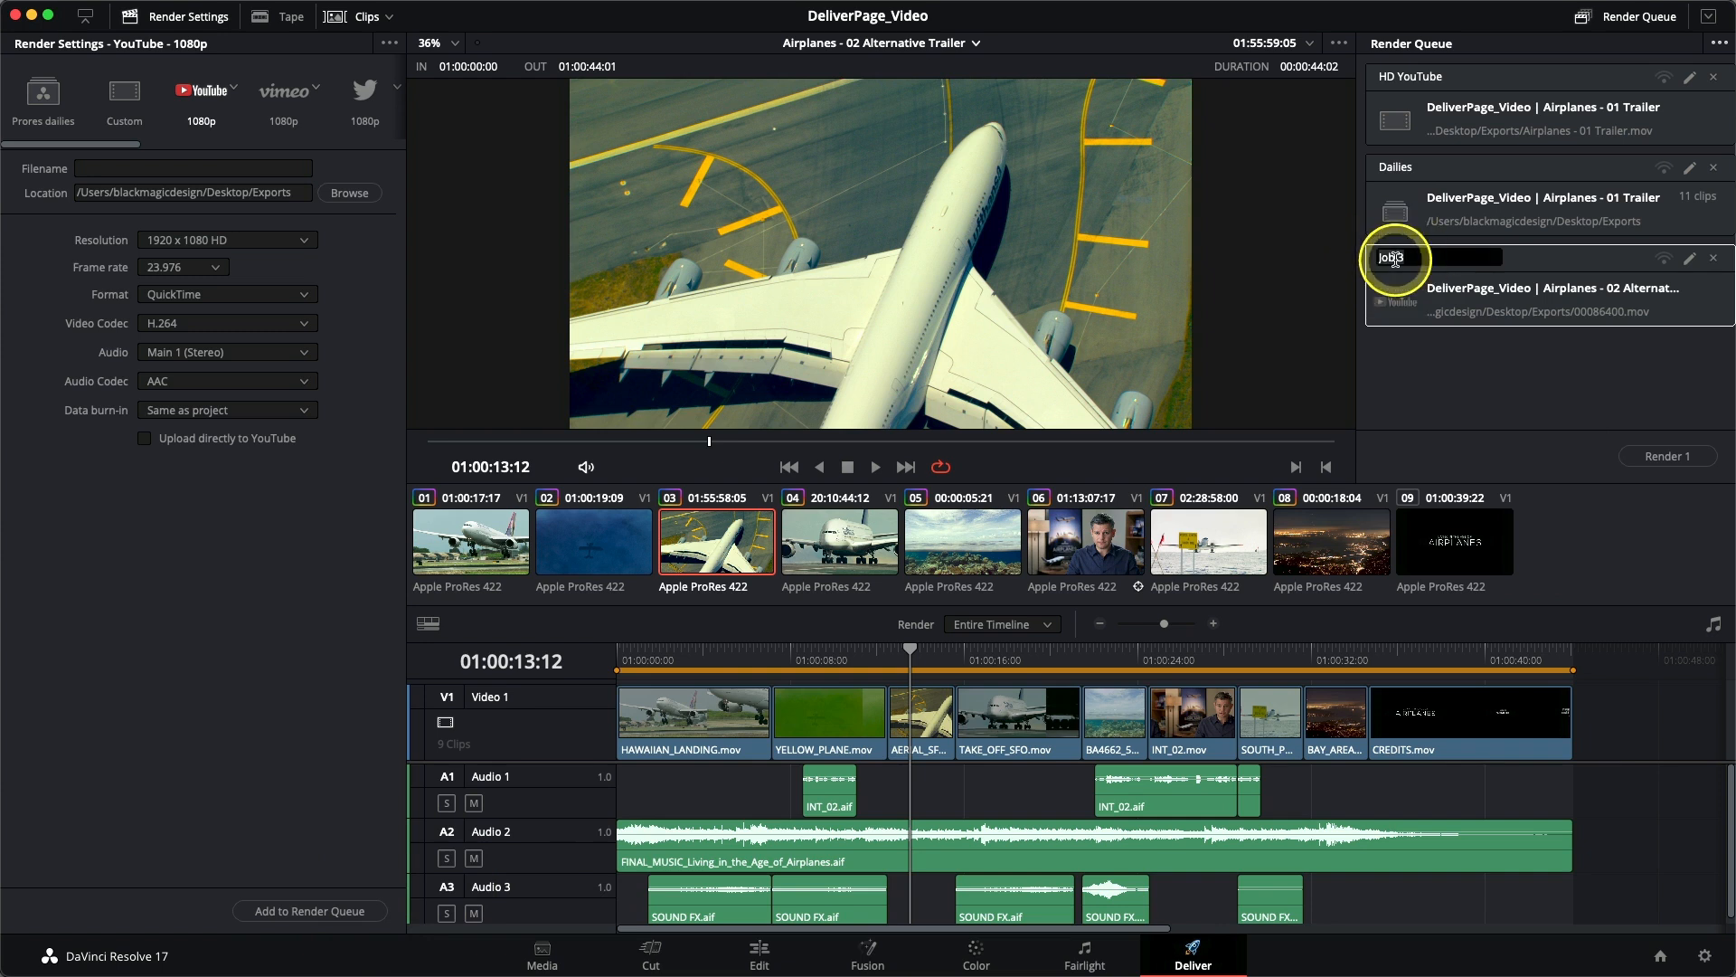
pyautogui.write('Teaser Trailer')
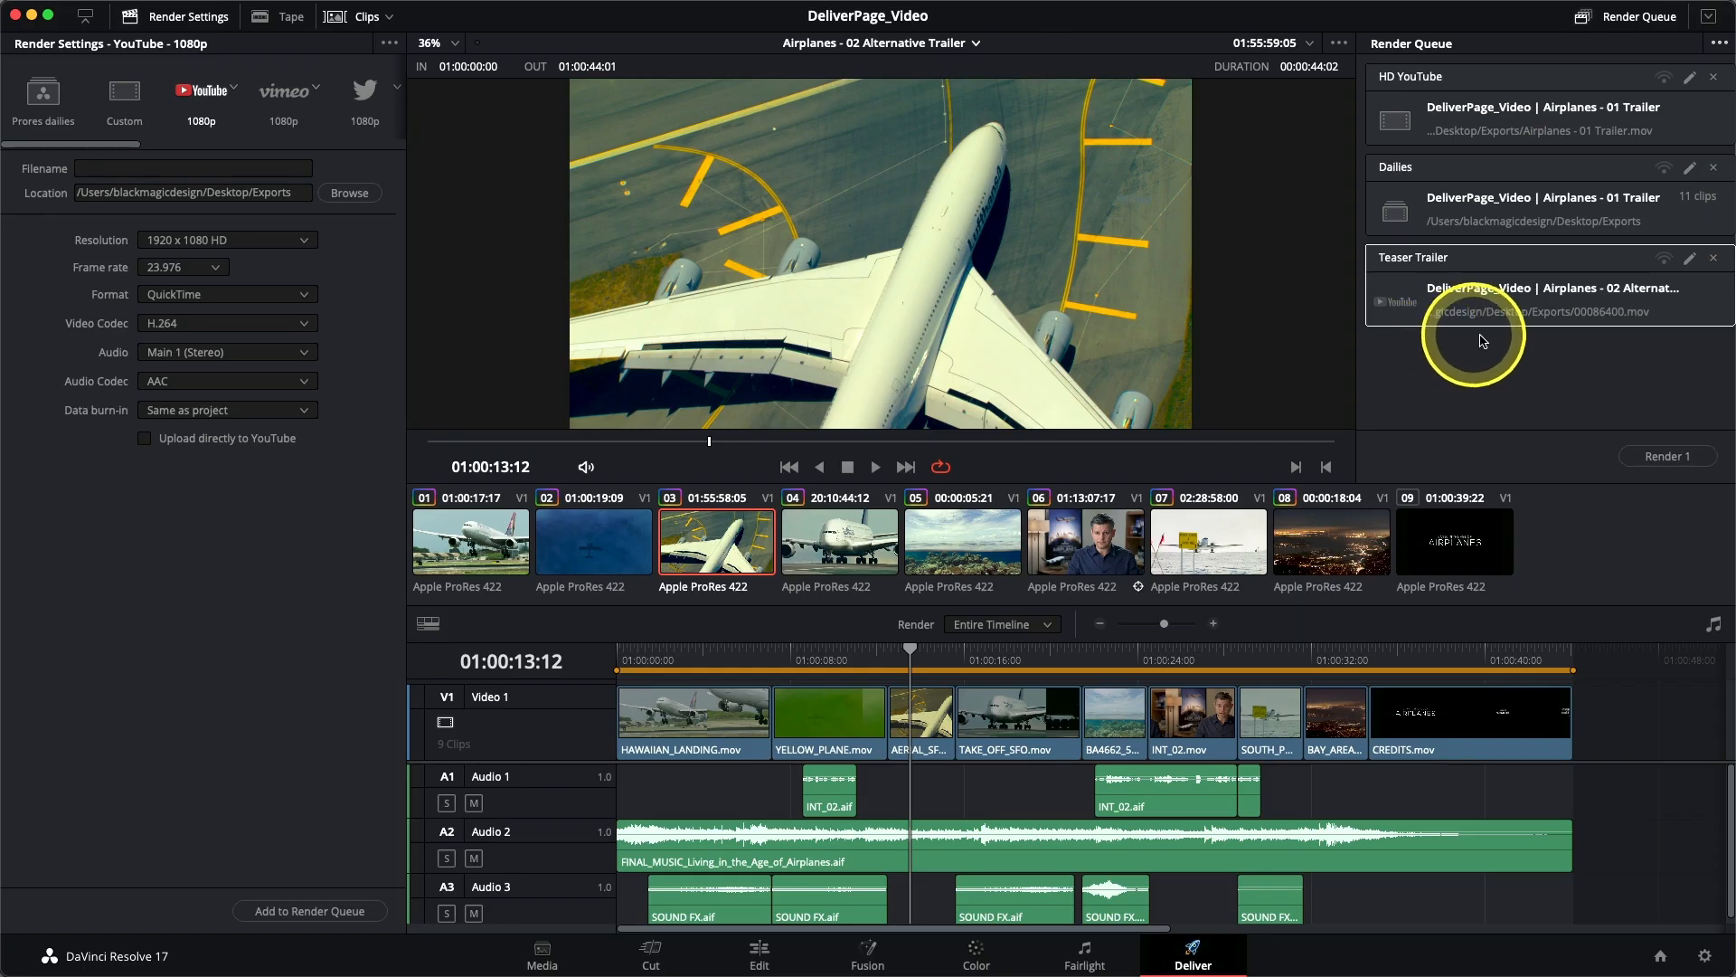
# - Show the render jobs of all projects in the render queue and select all of them for review
pyautogui.click(1717, 47)
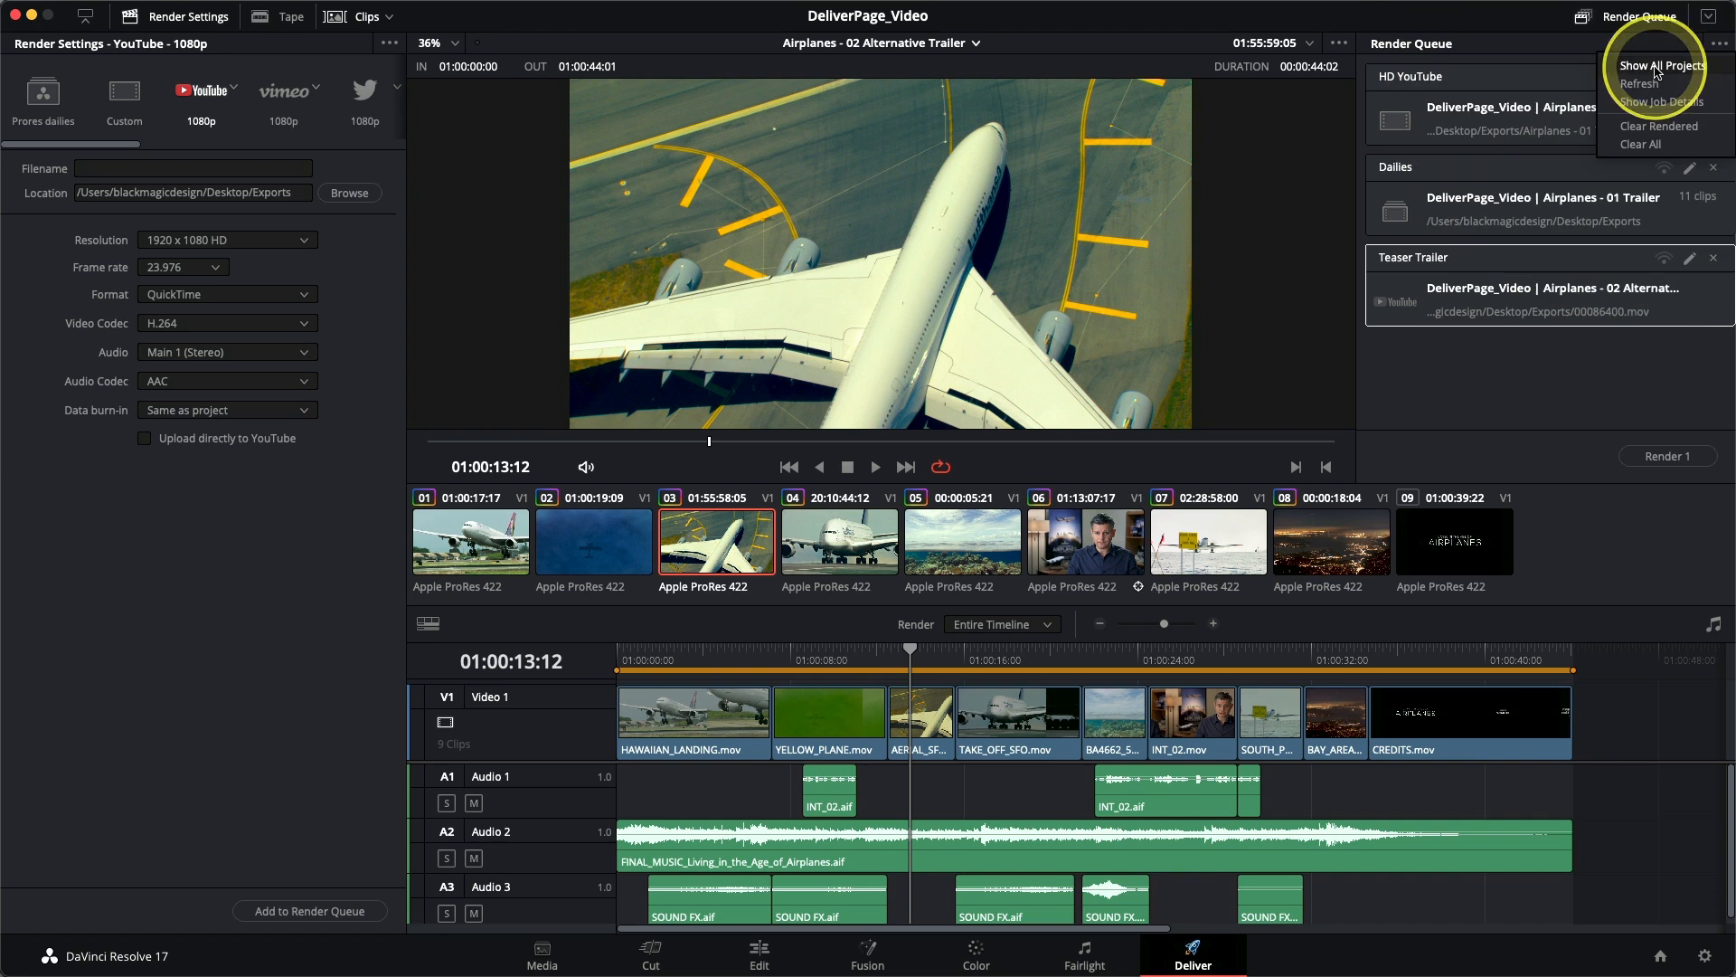
pyautogui.click(1657, 71)
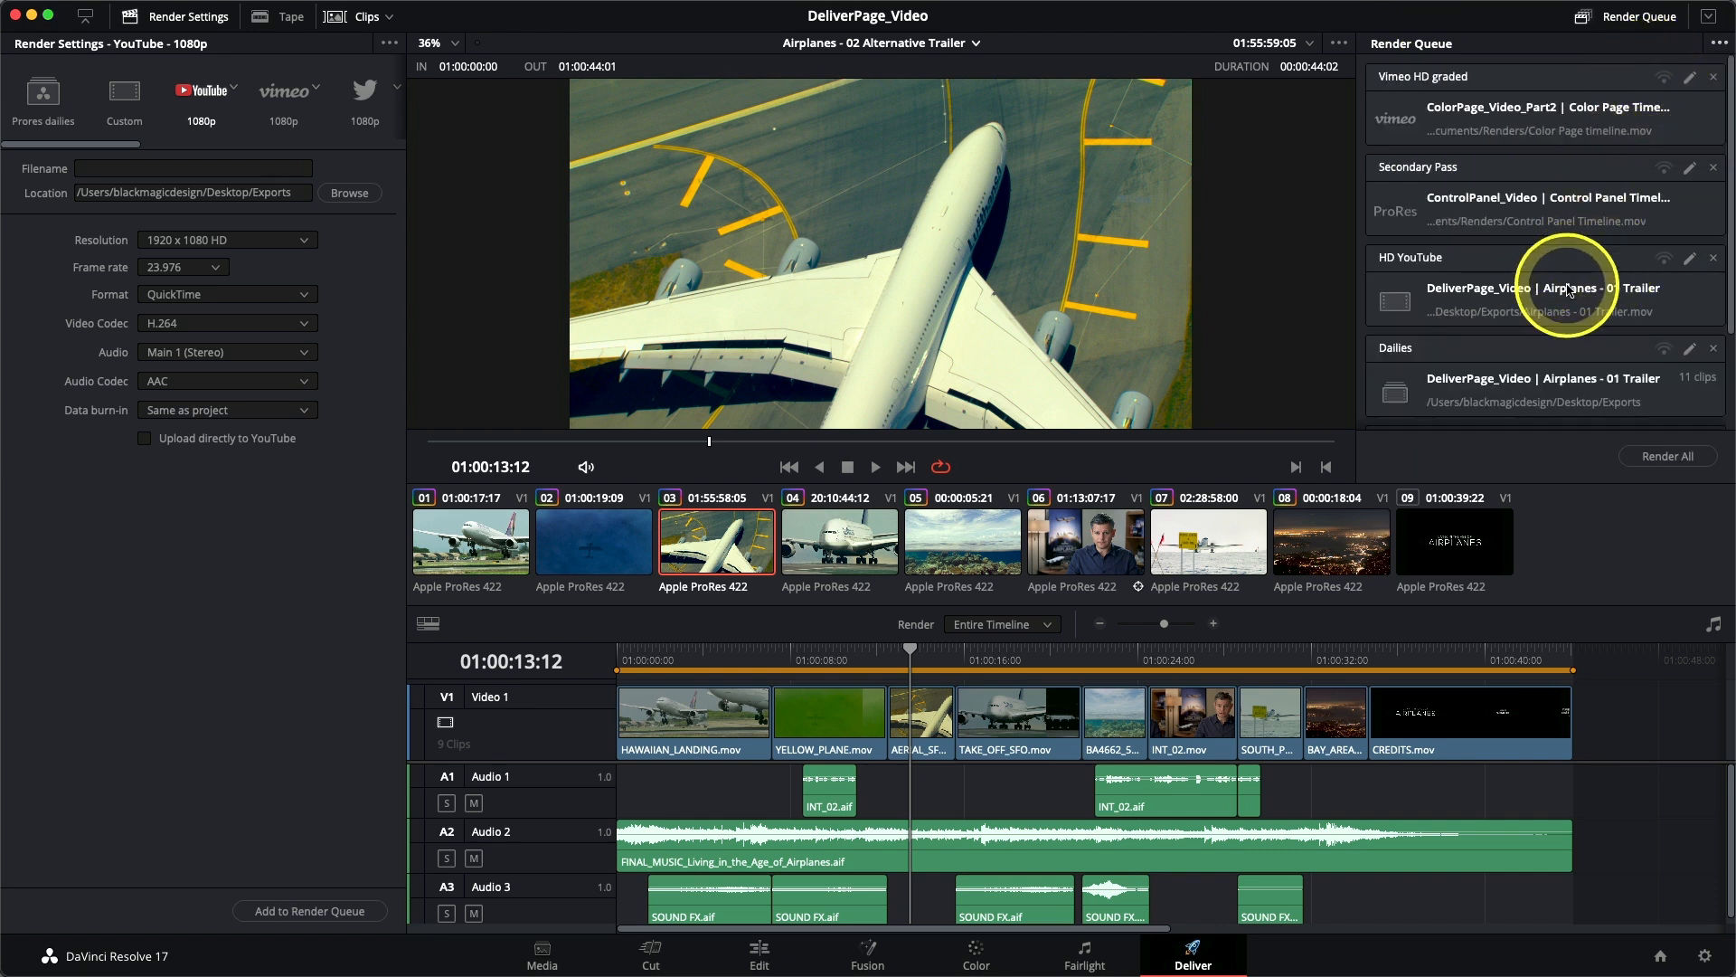
pyautogui.scroll(-3, 1568, 290)
pyautogui.scroll(3, 1567, 294)
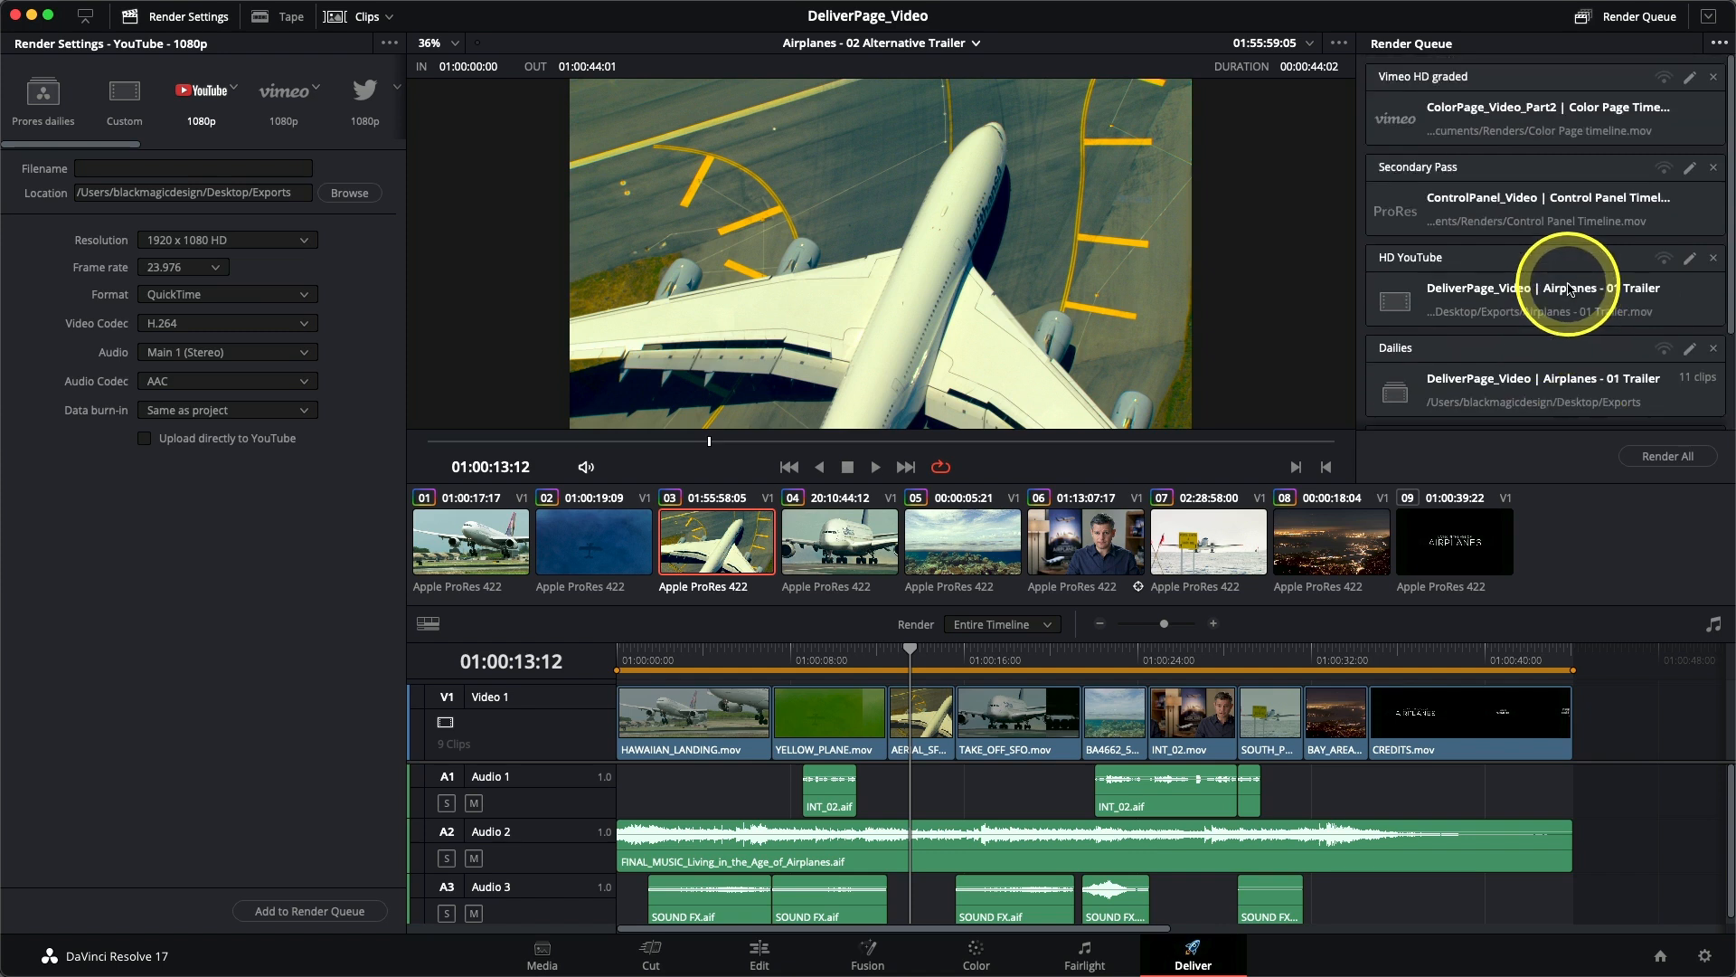
pyautogui.click(1535, 135)
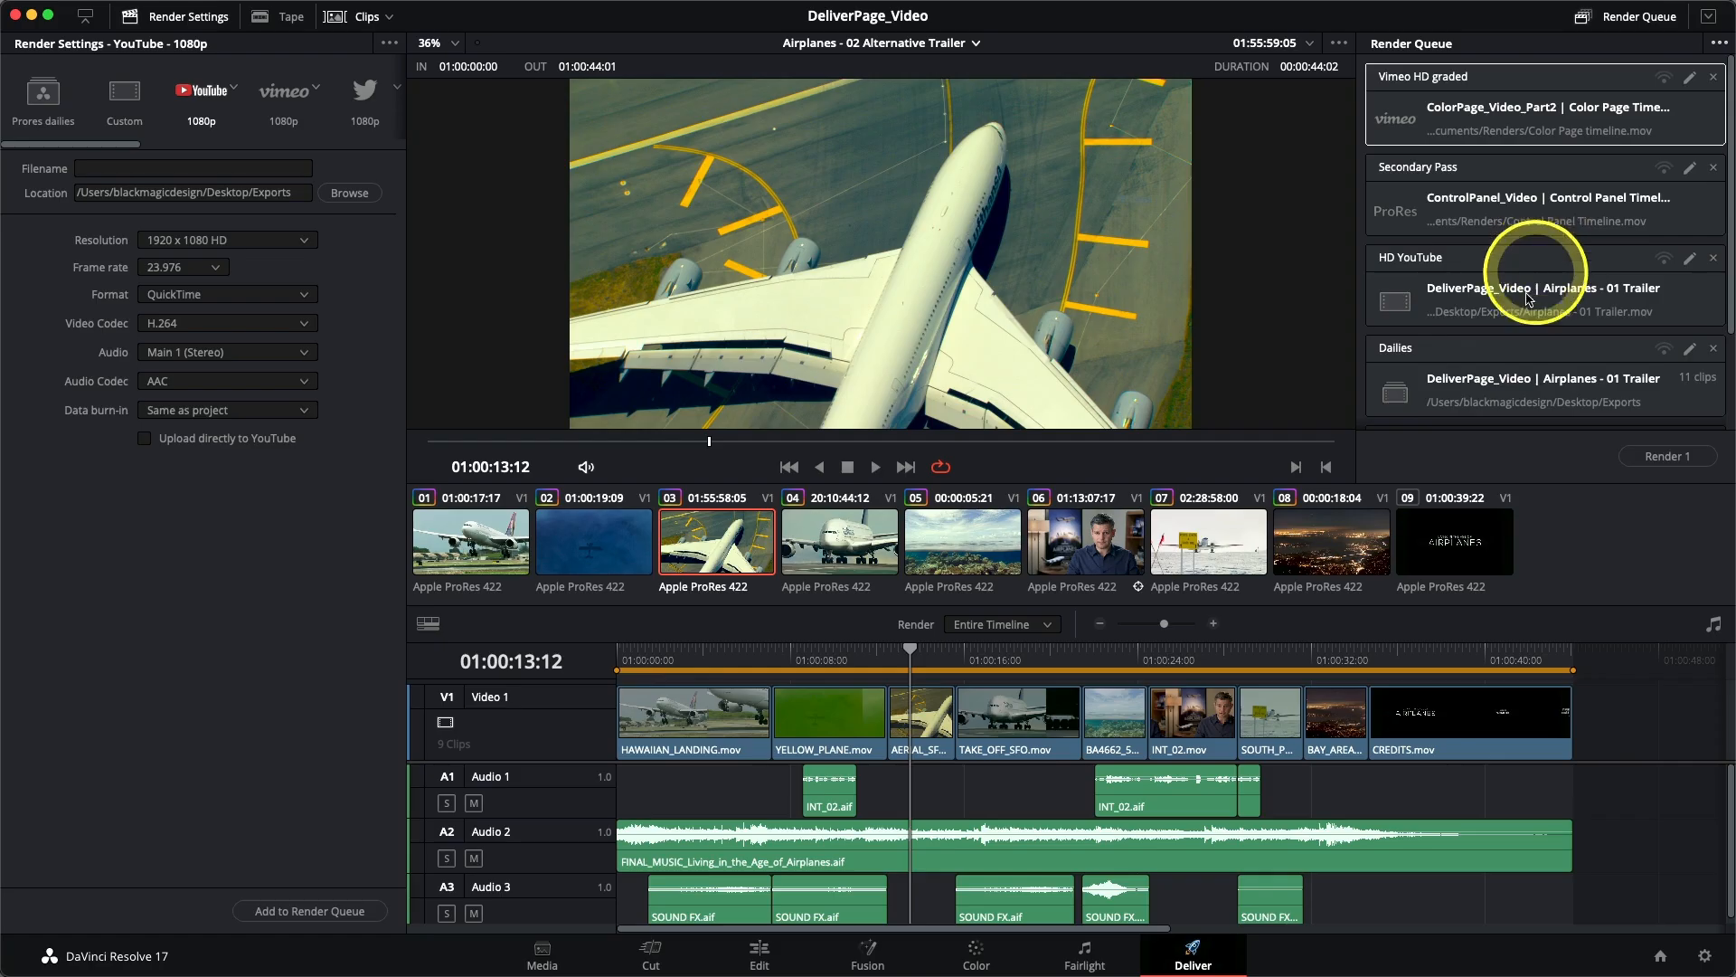
pyautogui.scroll(-3, 1512, 330)
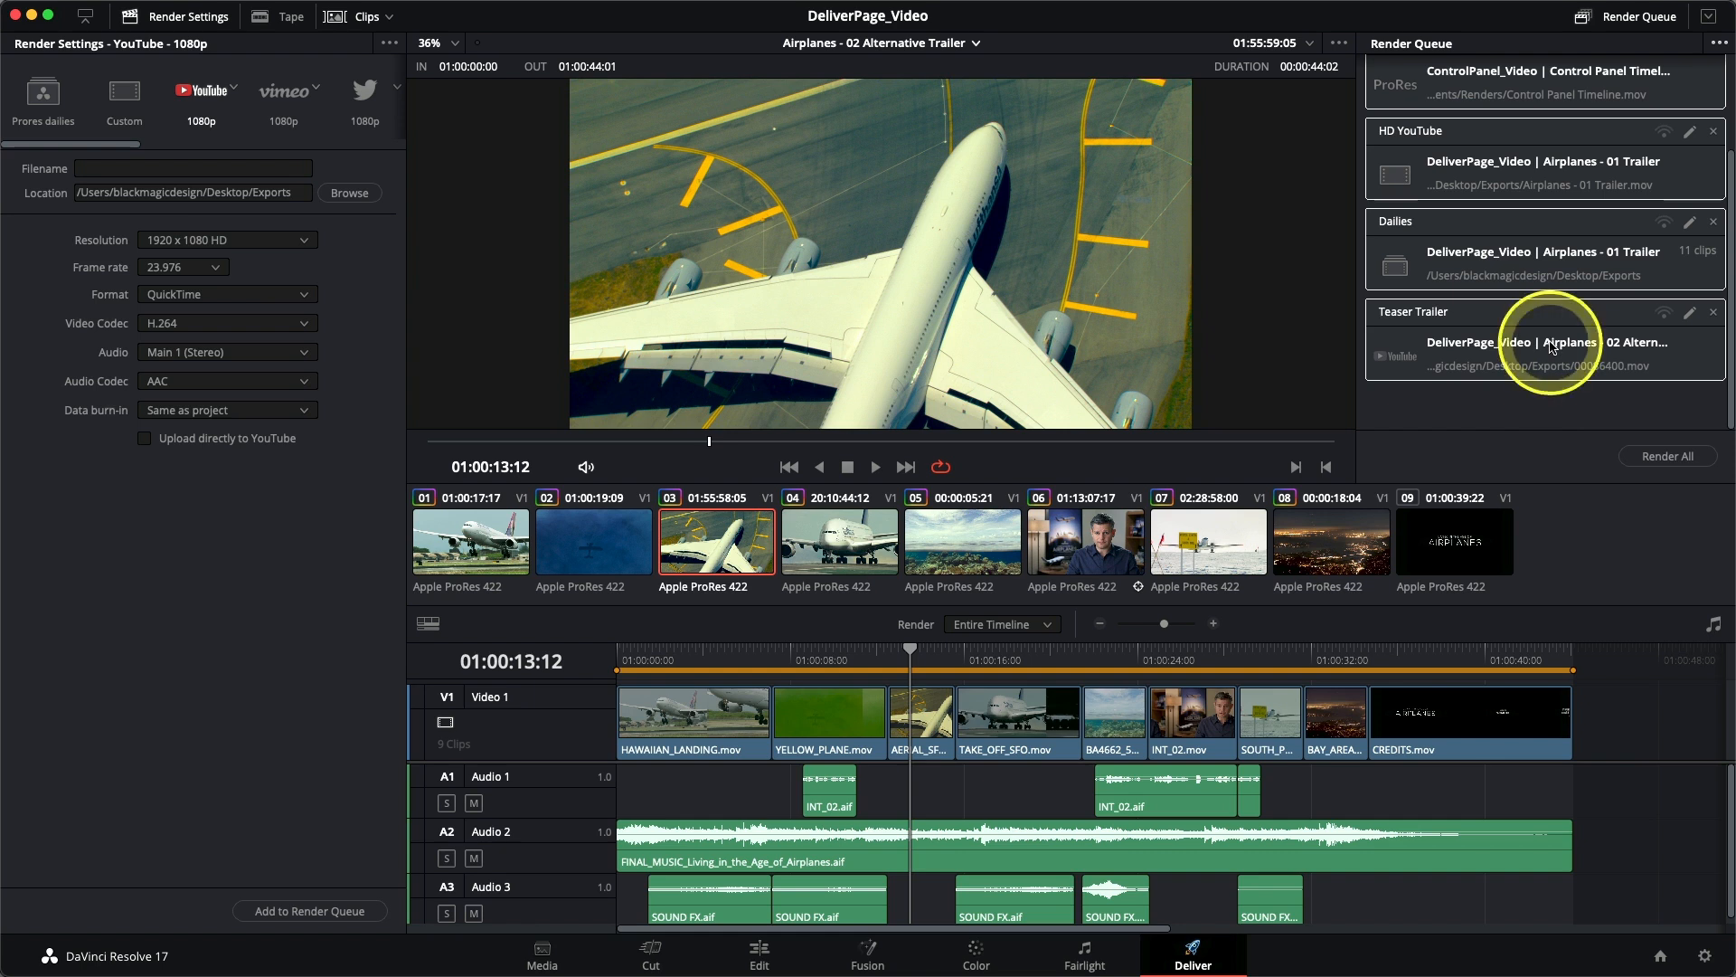
pyautogui.scroll(3, 1551, 346)
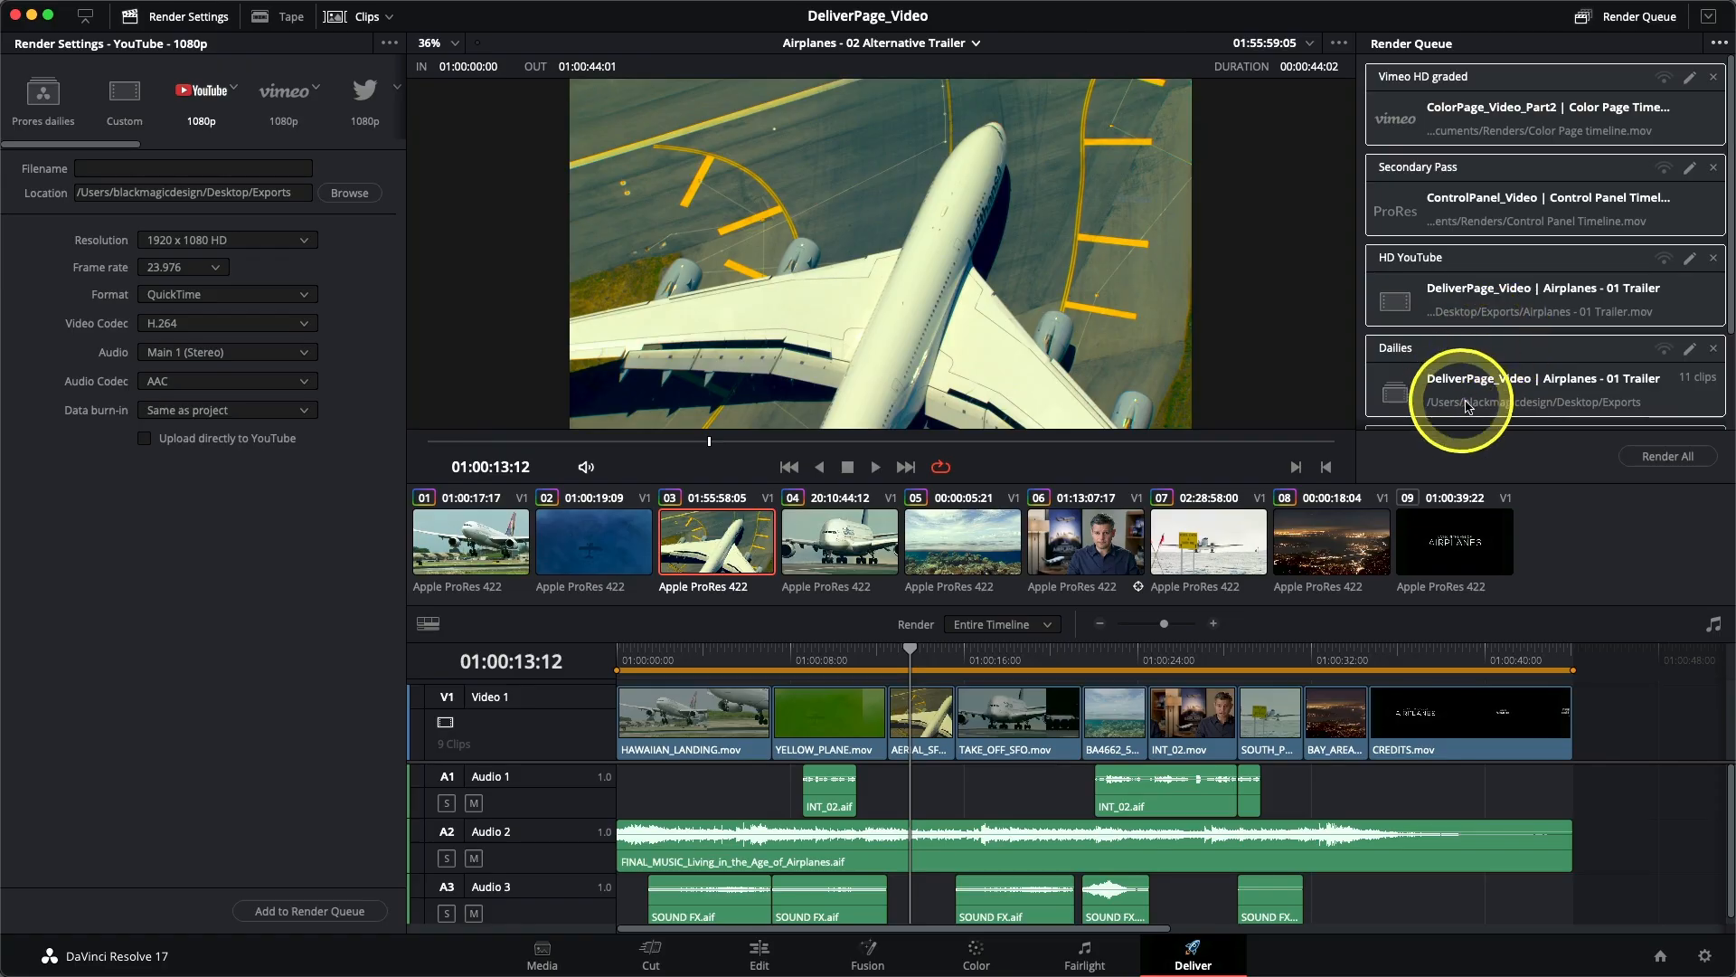
# - Remove the Vimeo HD graded job from the render queue
pyautogui.click(1531, 364)
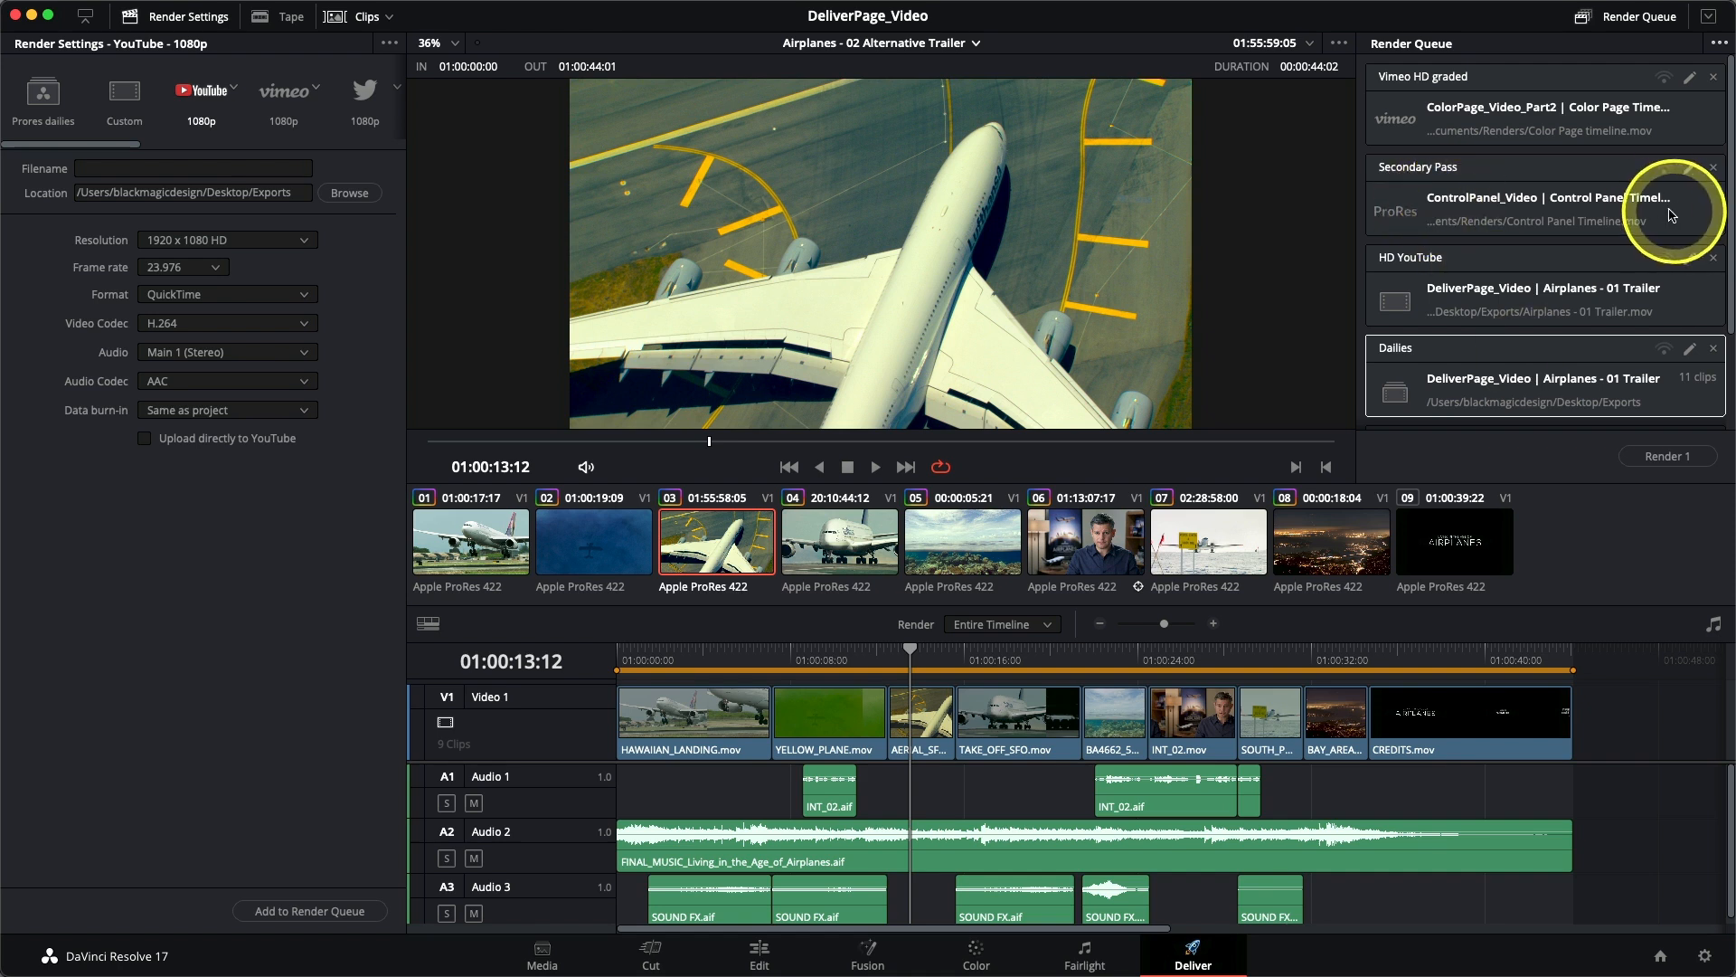
pyautogui.click(1618, 102)
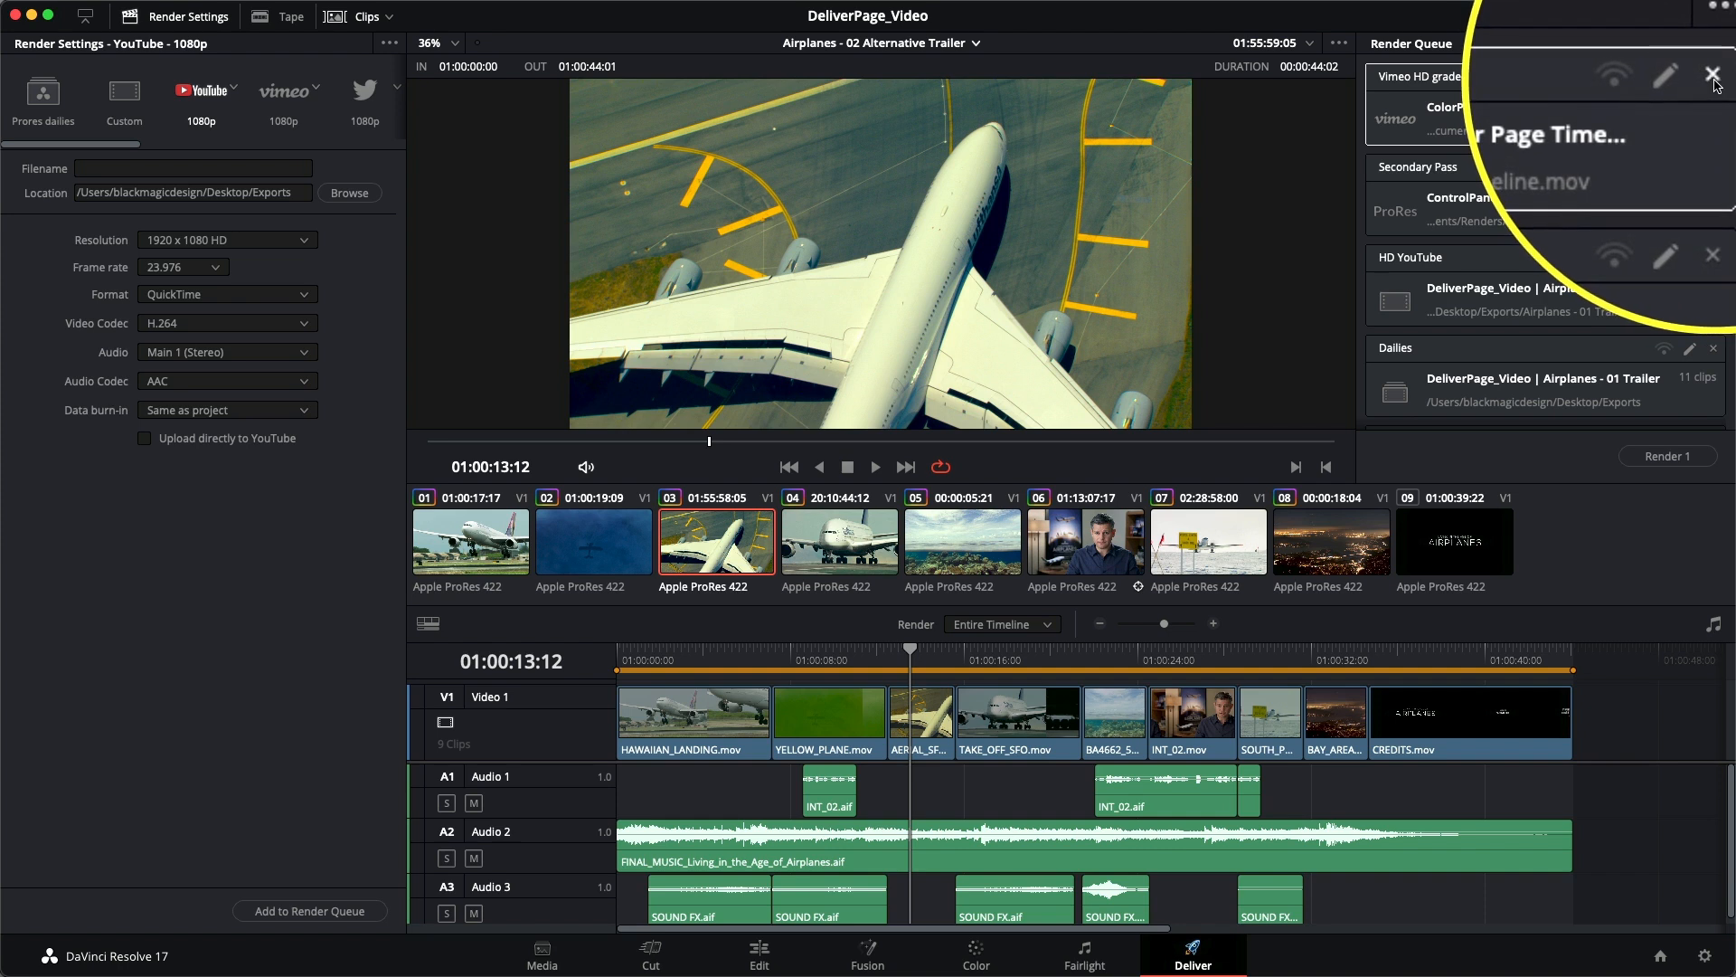
pyautogui.click(1714, 80)
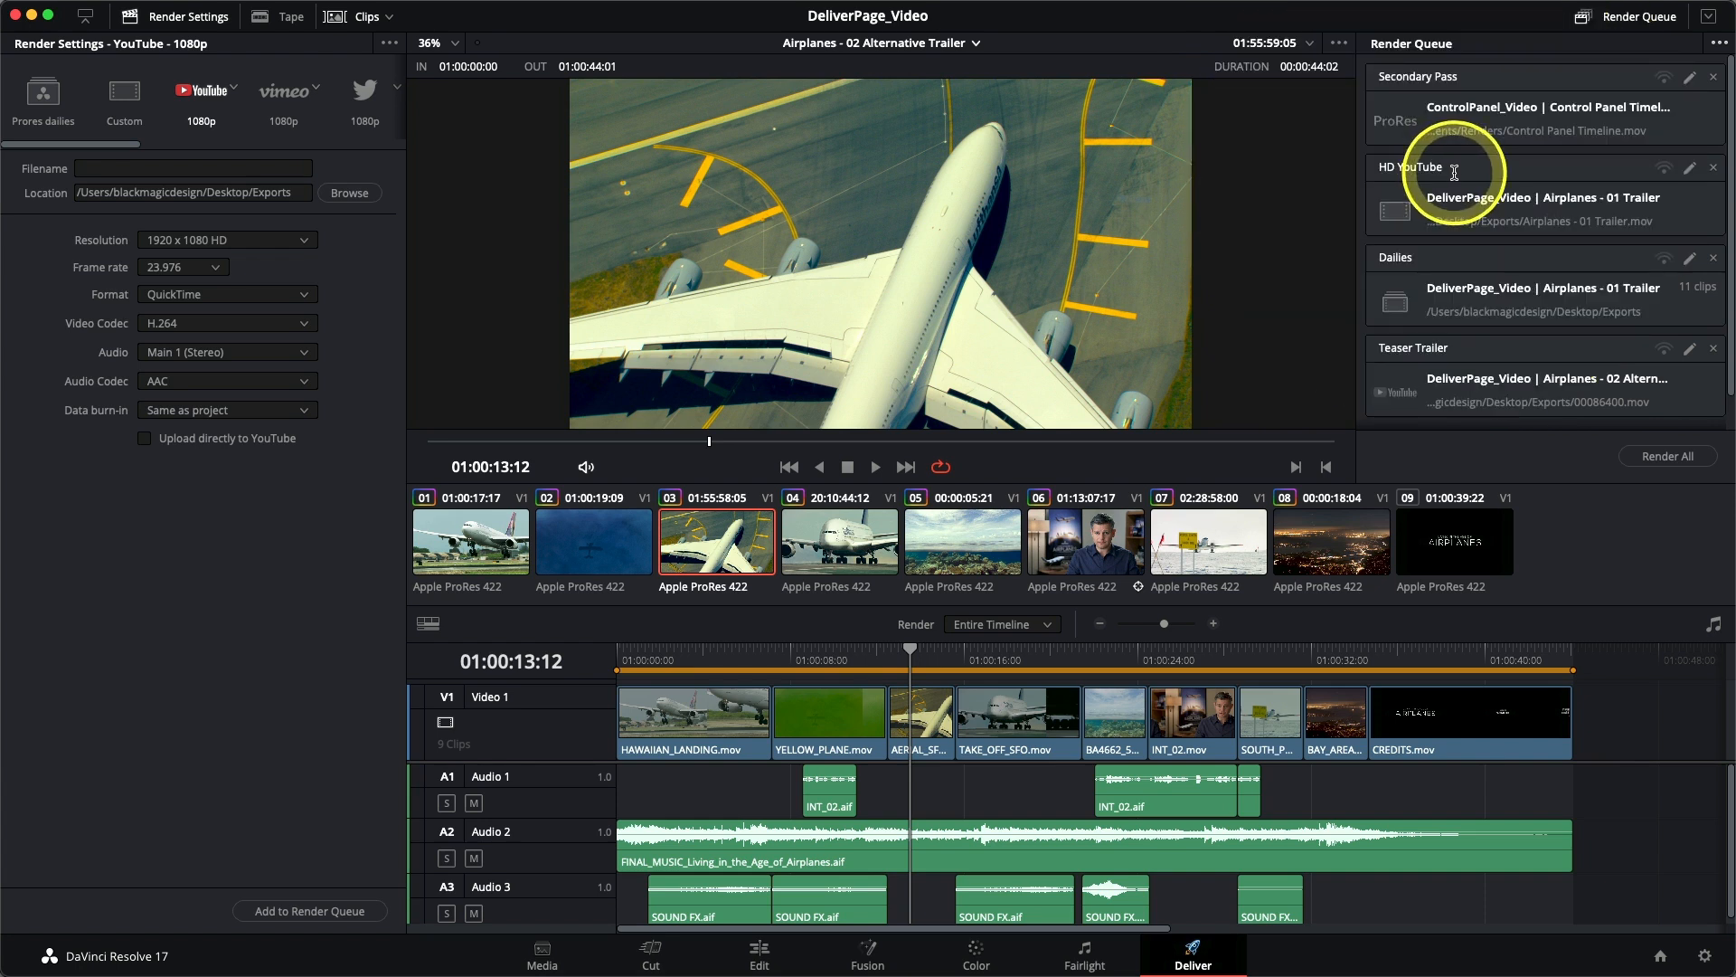
# - Open the HD YouTube job for editing and set its resolution to 1280 x 720 HD 720P
pyautogui.click(1689, 169)
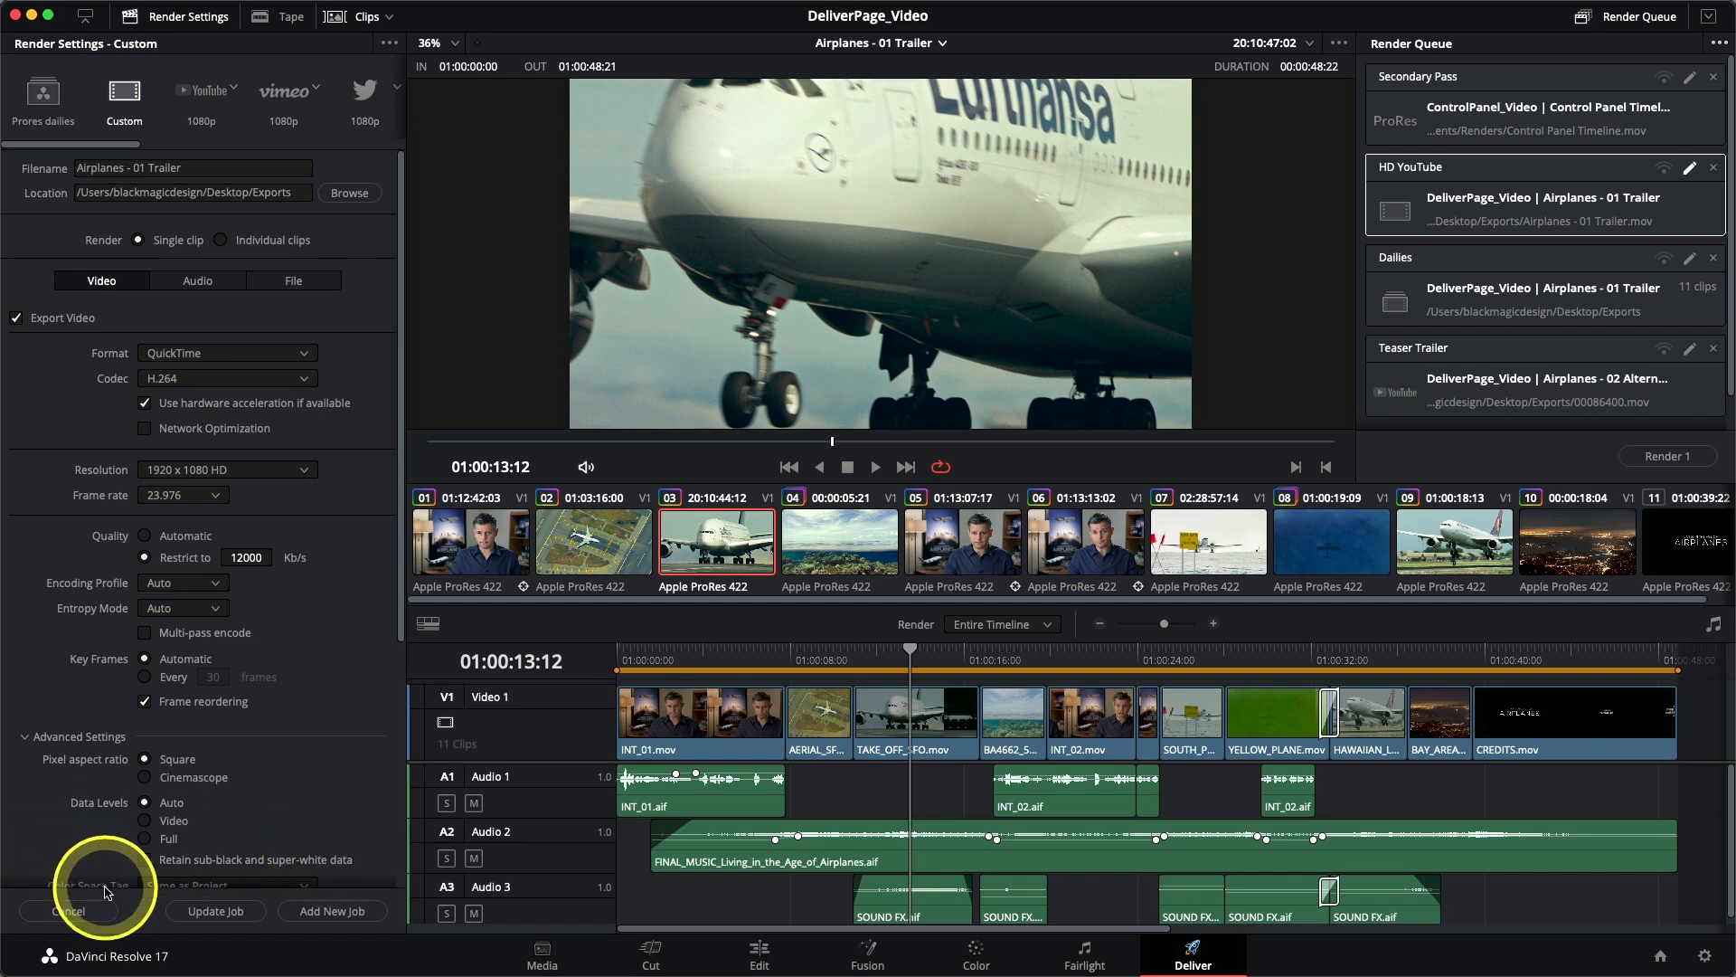
pyautogui.scroll(-2, 335, 573)
pyautogui.scroll(2, 333, 568)
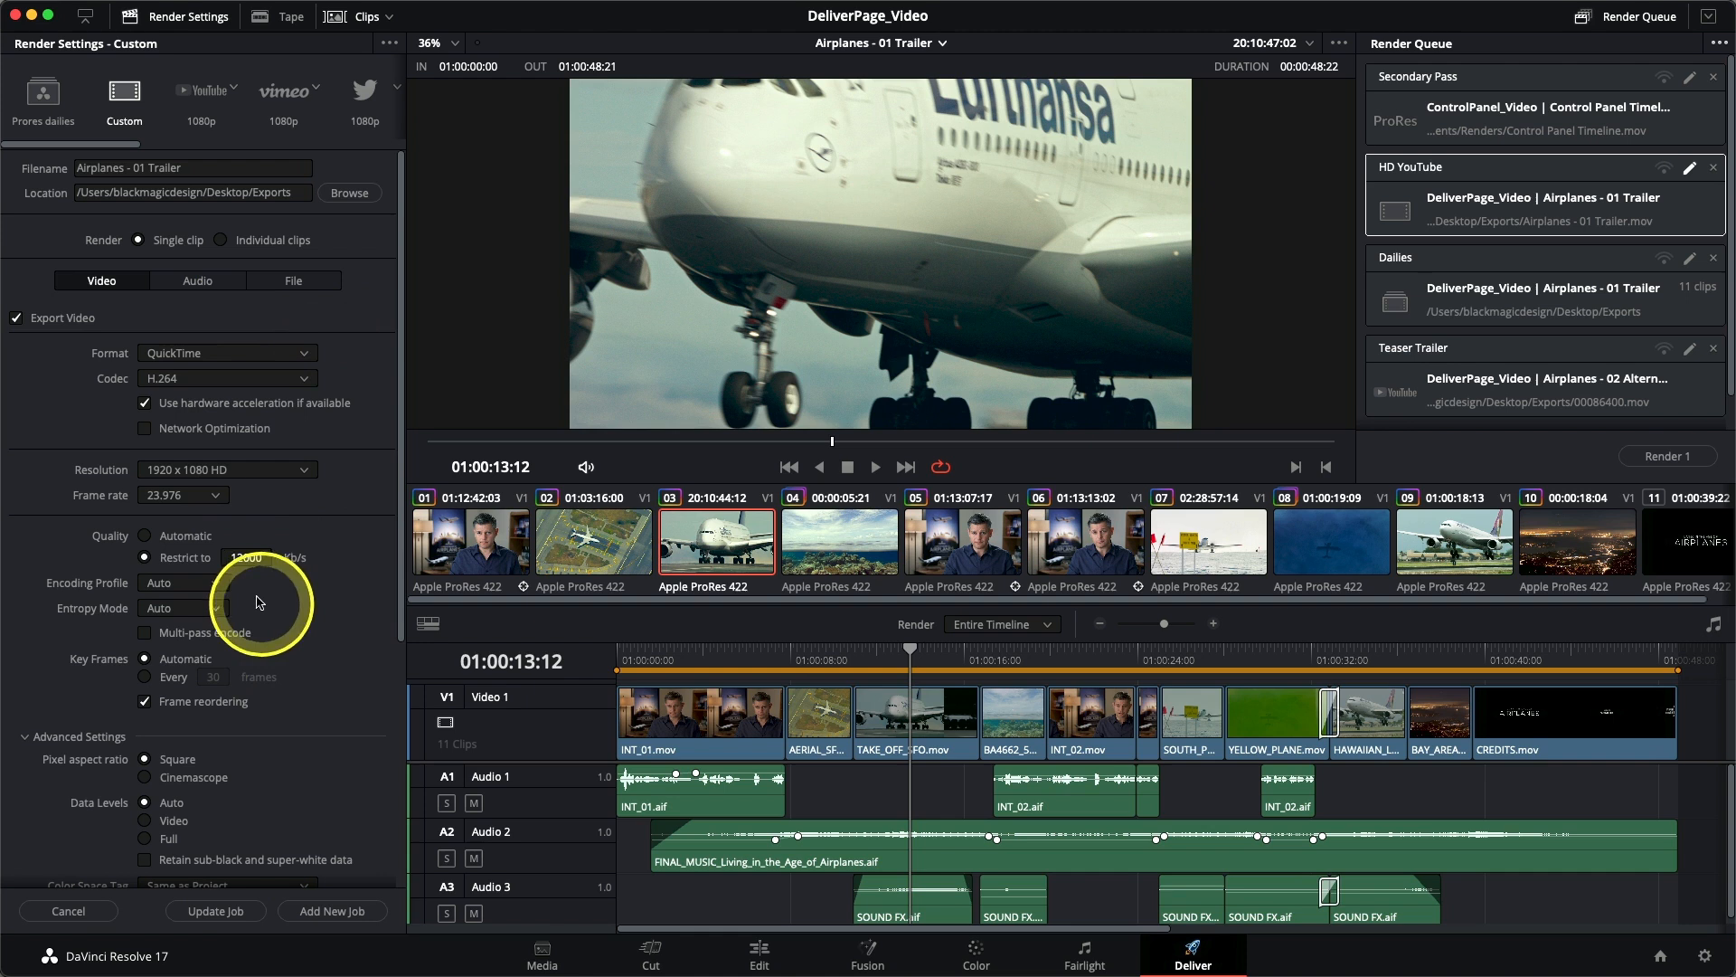
pyautogui.click(200, 473)
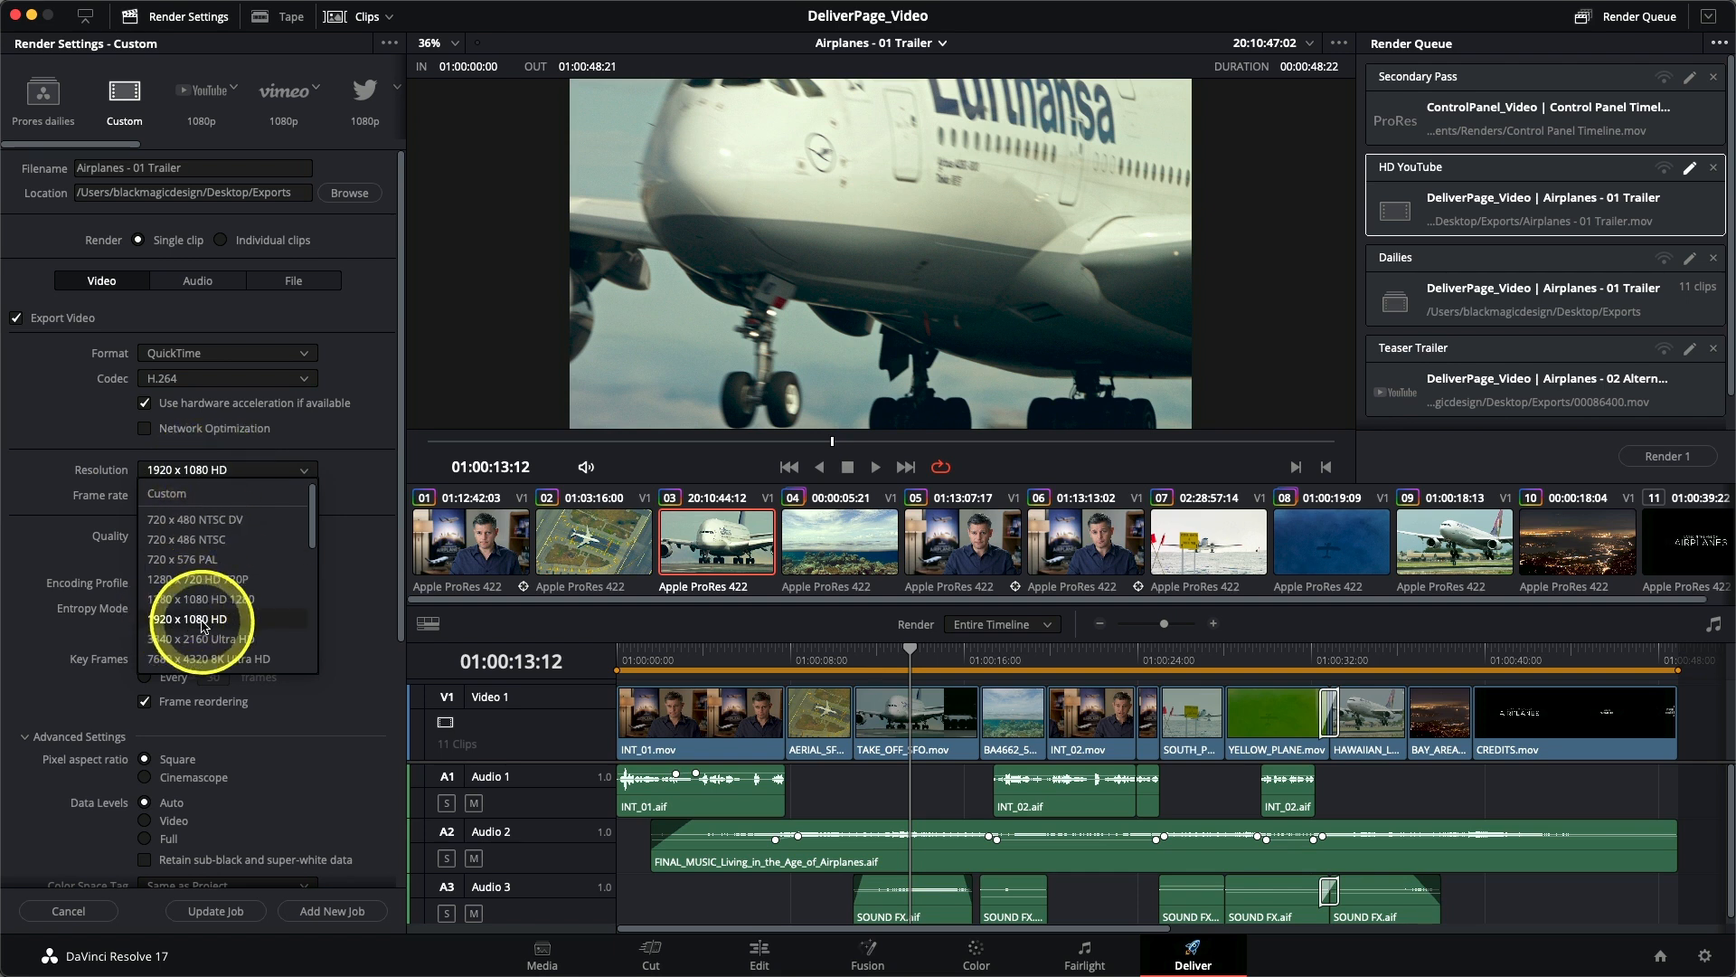
pyautogui.click(210, 581)
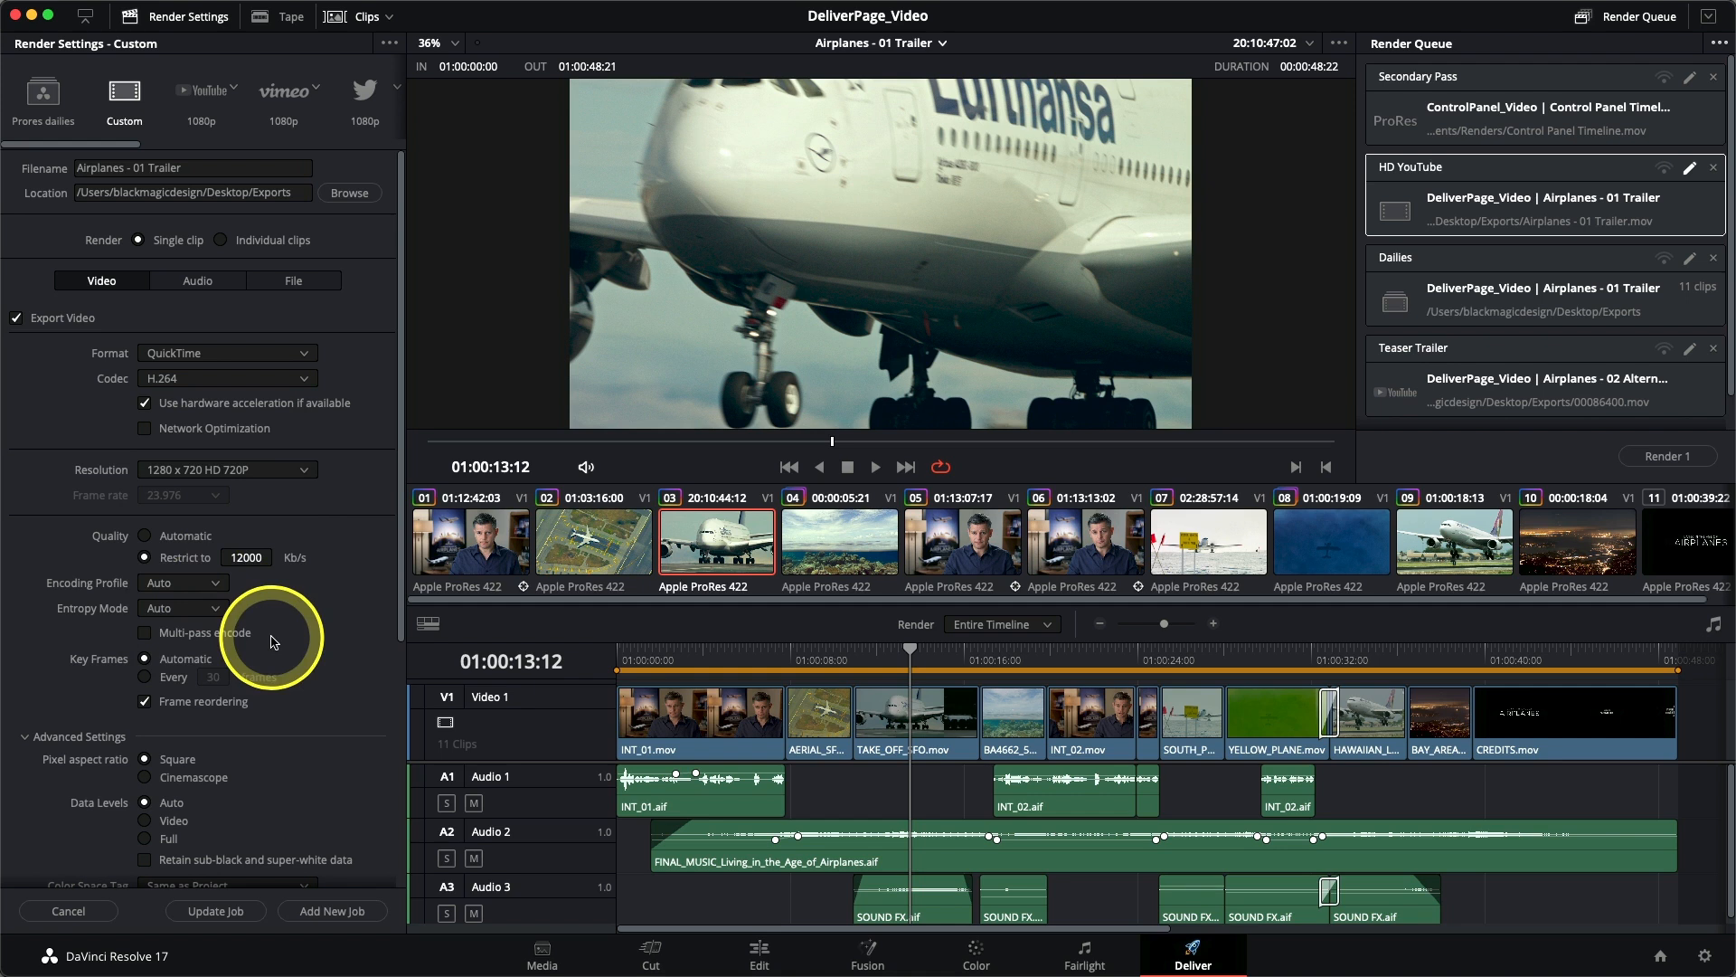
# - Restrict the HD YouTube job's video quality to 8000 Kb/s and update the job in the render queue
pyautogui.click(244, 557)
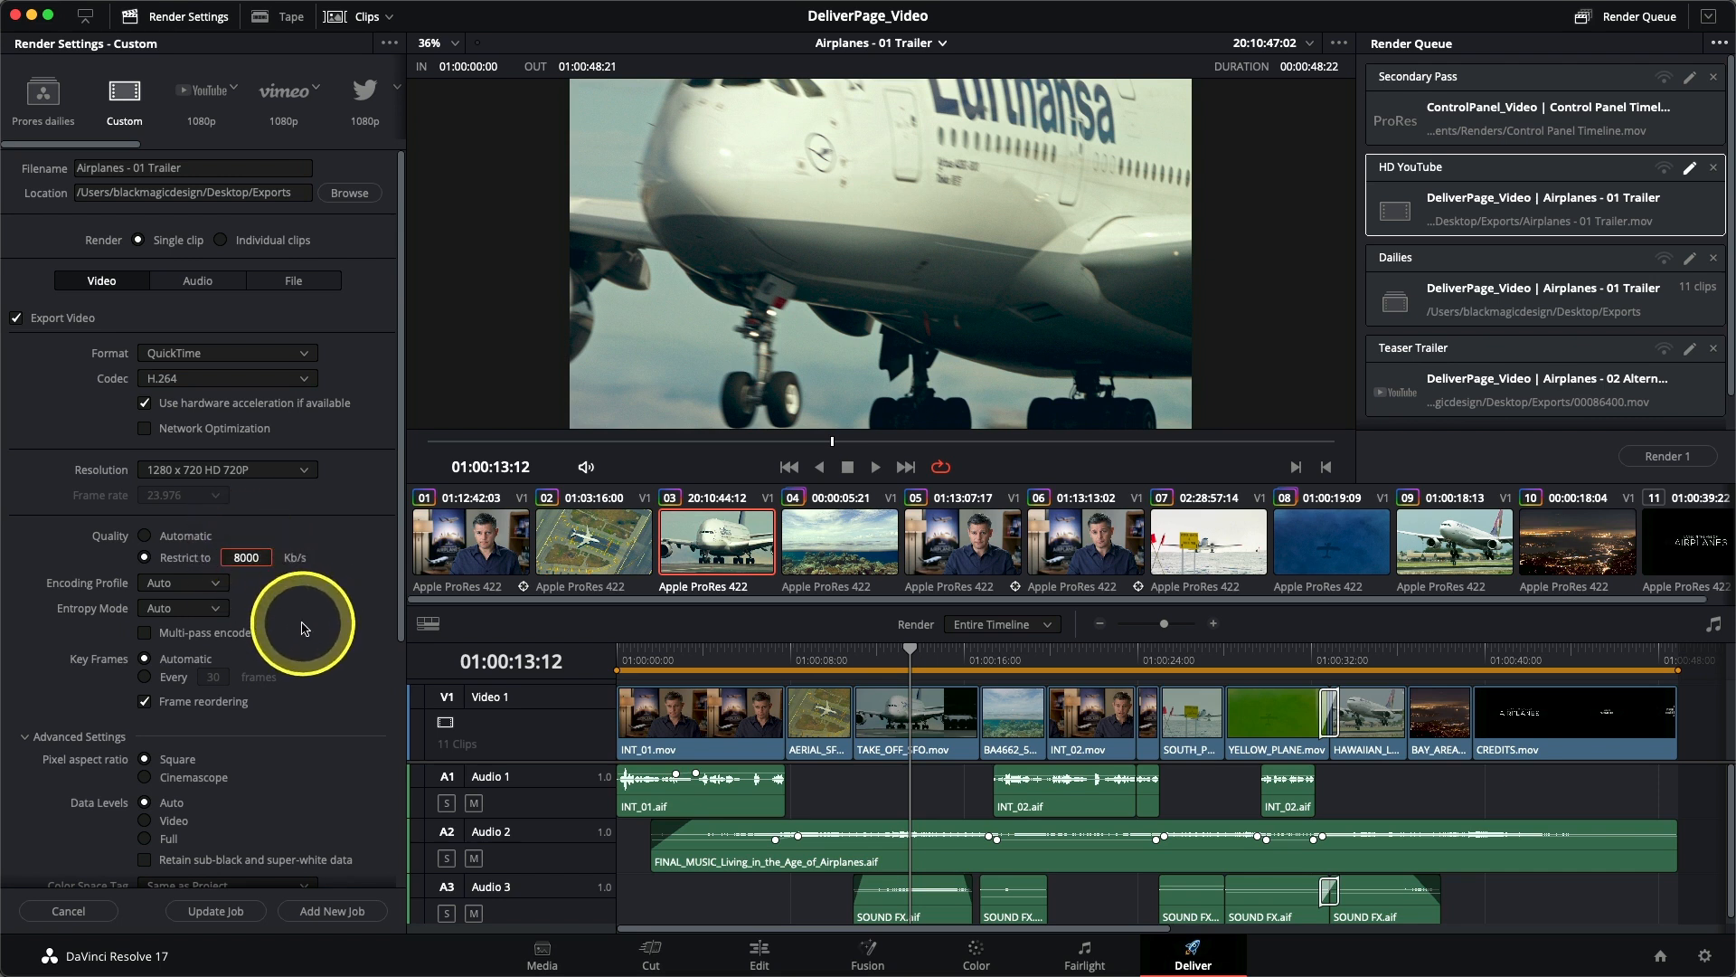
pyautogui.click(217, 912)
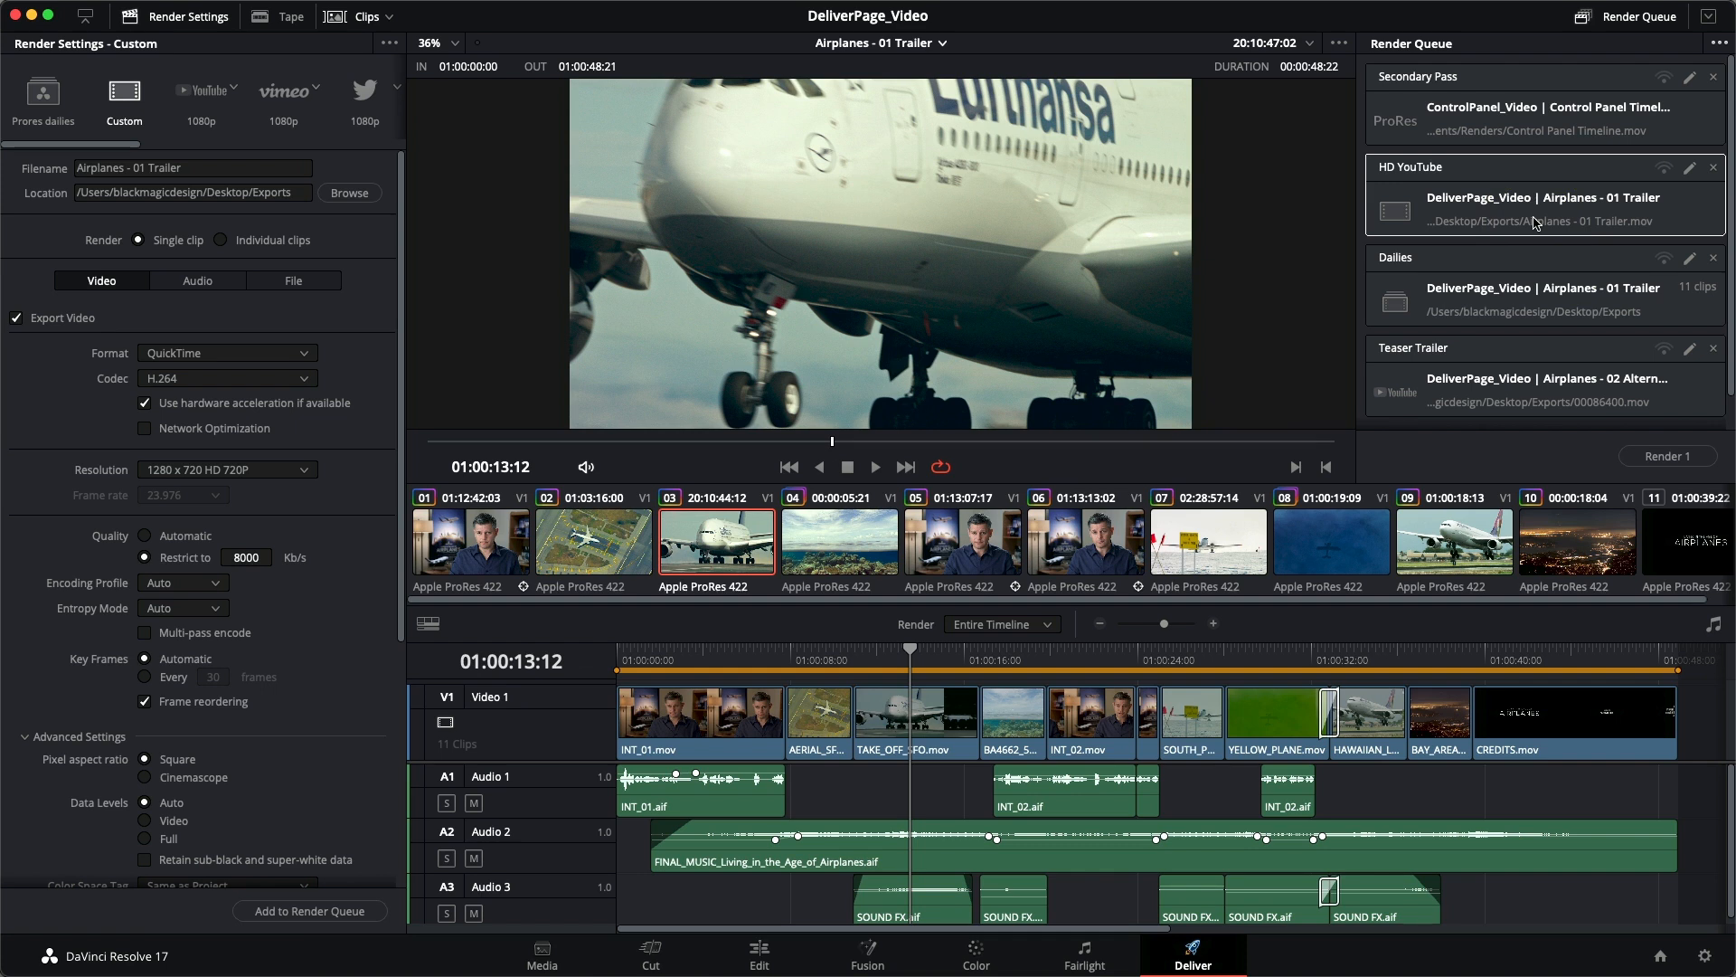
# - Select all jobs in the render queue, from Secondary Pass through Teaser Trailer, and start rendering them all
pyautogui.scroll(-1, 1556, 235)
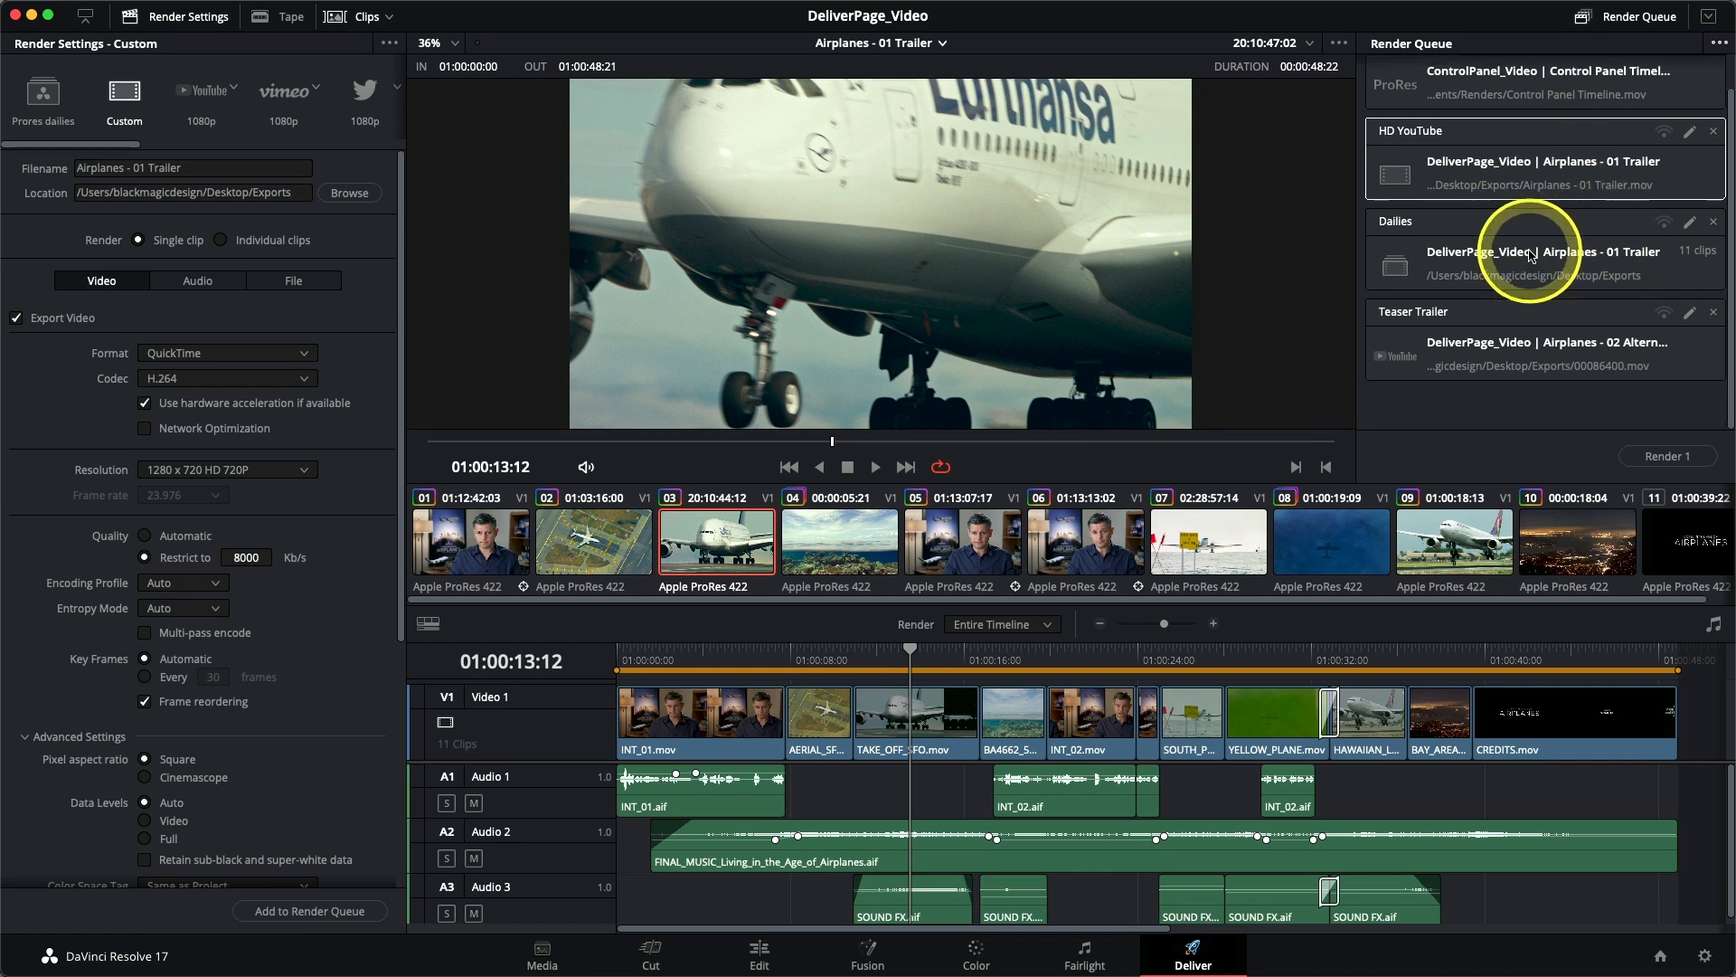
pyautogui.scroll(1, 1557, 226)
pyautogui.click(1551, 117)
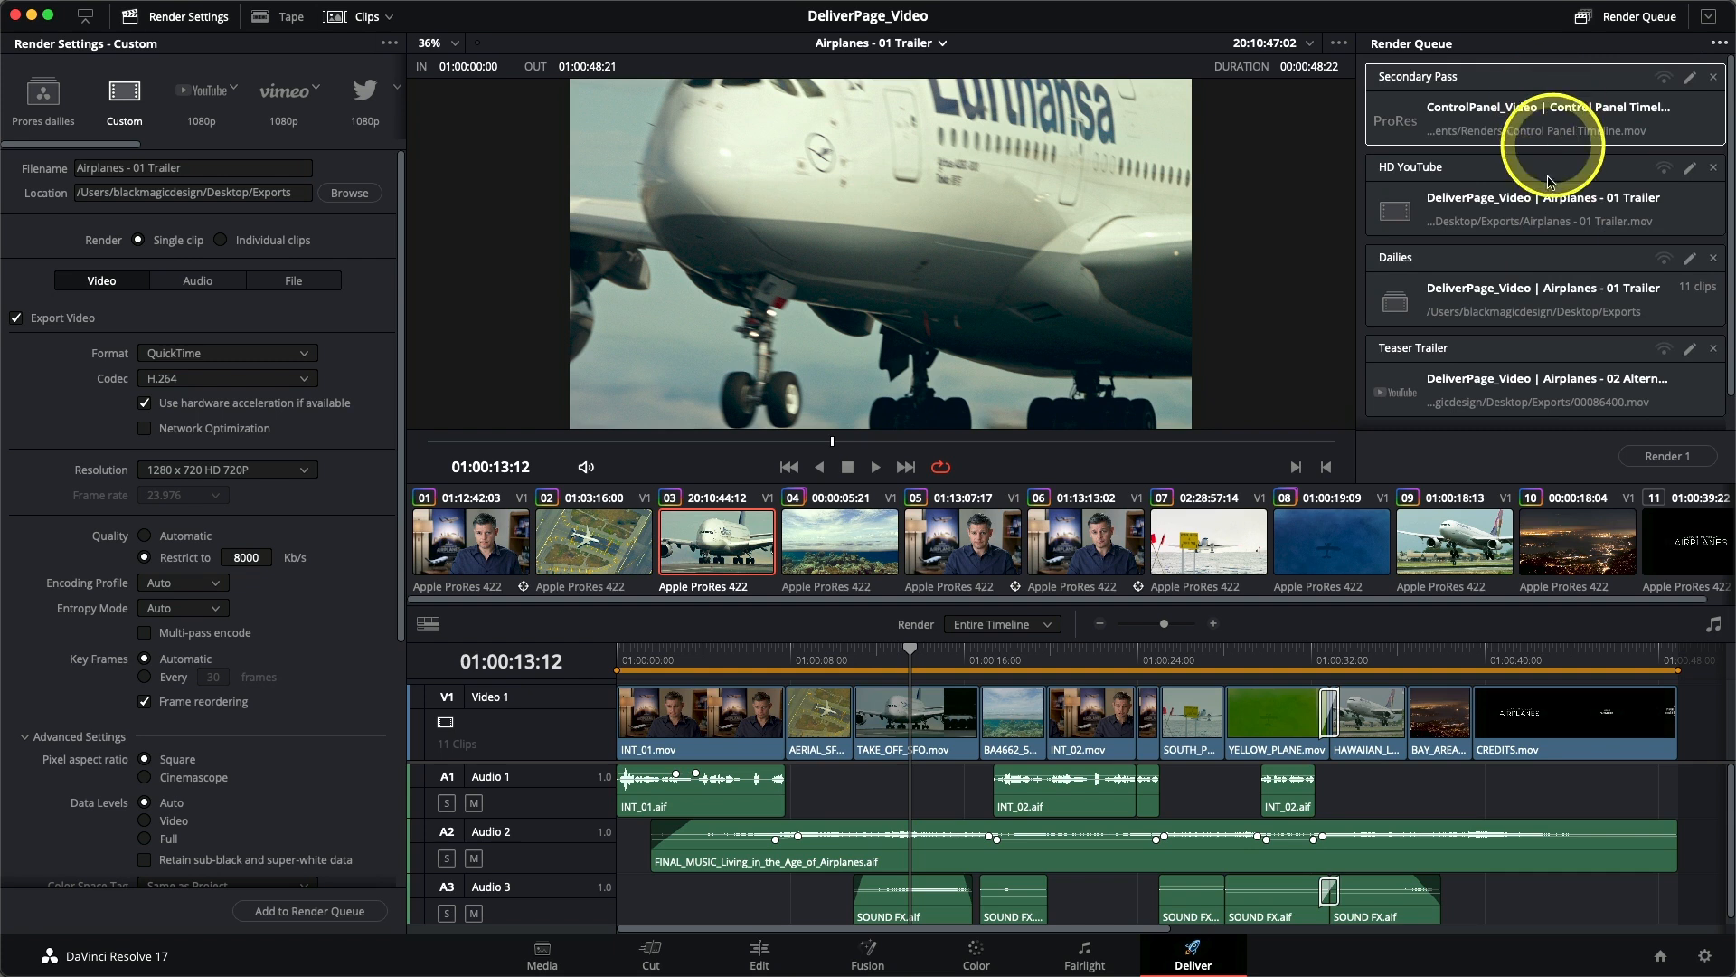
pyautogui.scroll(-1, 1560, 181)
pyautogui.keyDown('shift'); pyautogui.click(1570, 370); pyautogui.keyUp('shift')
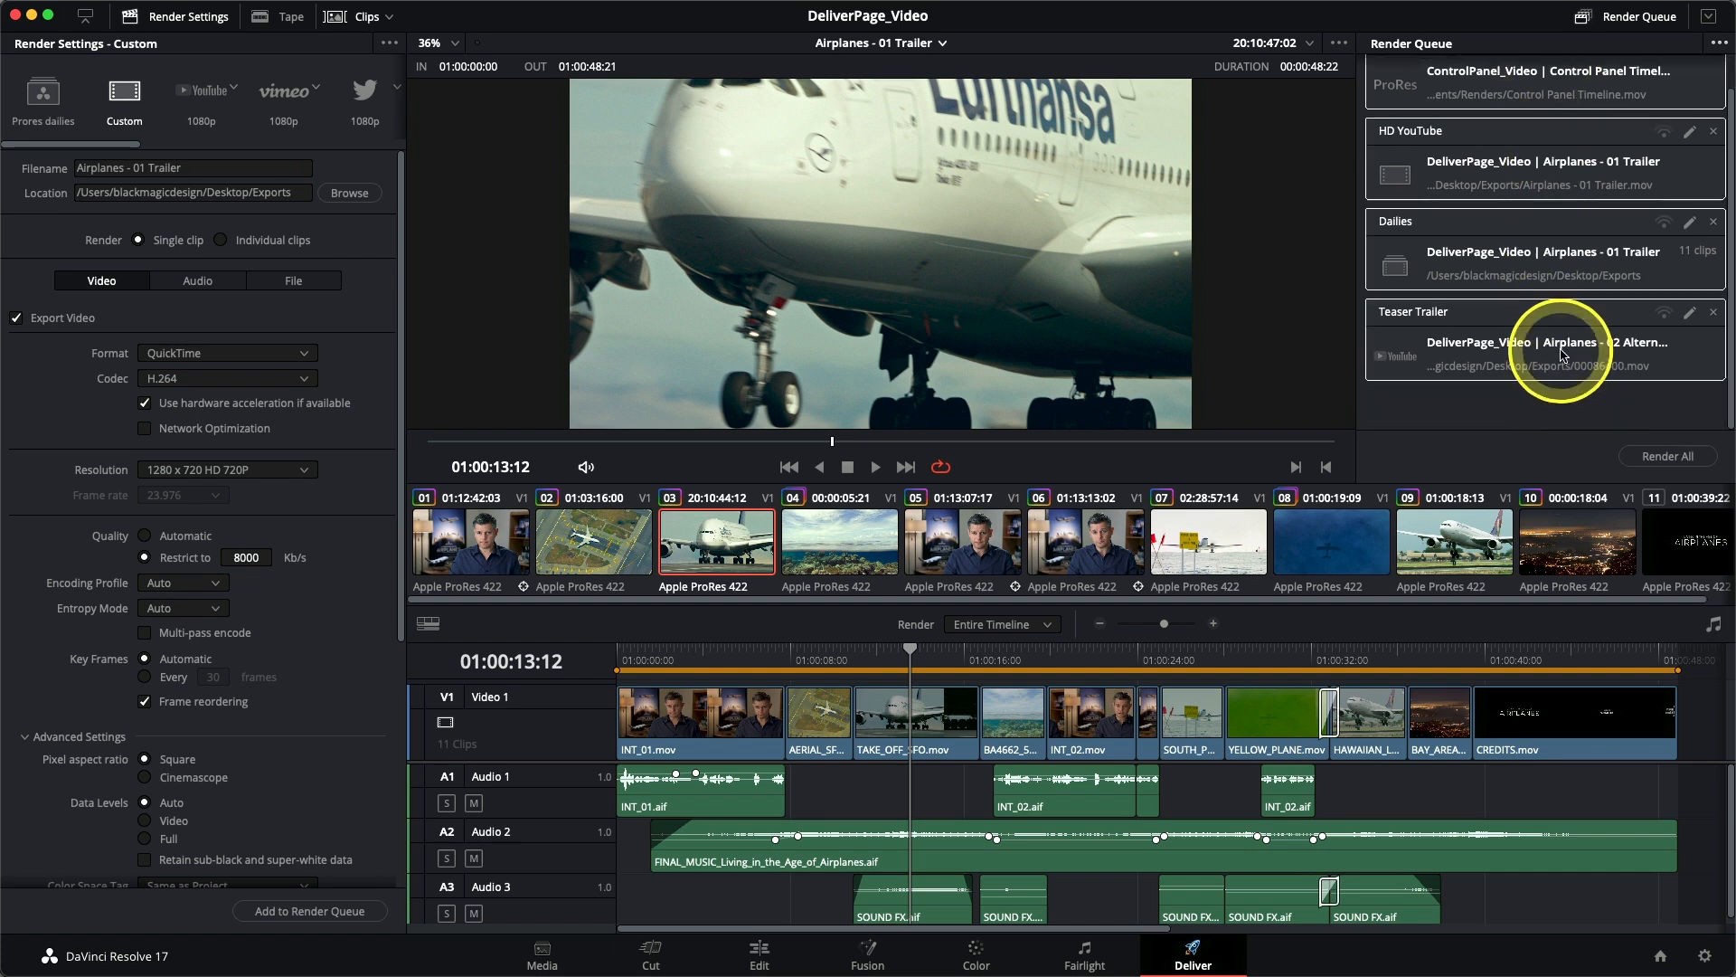
pyautogui.click(1669, 457)
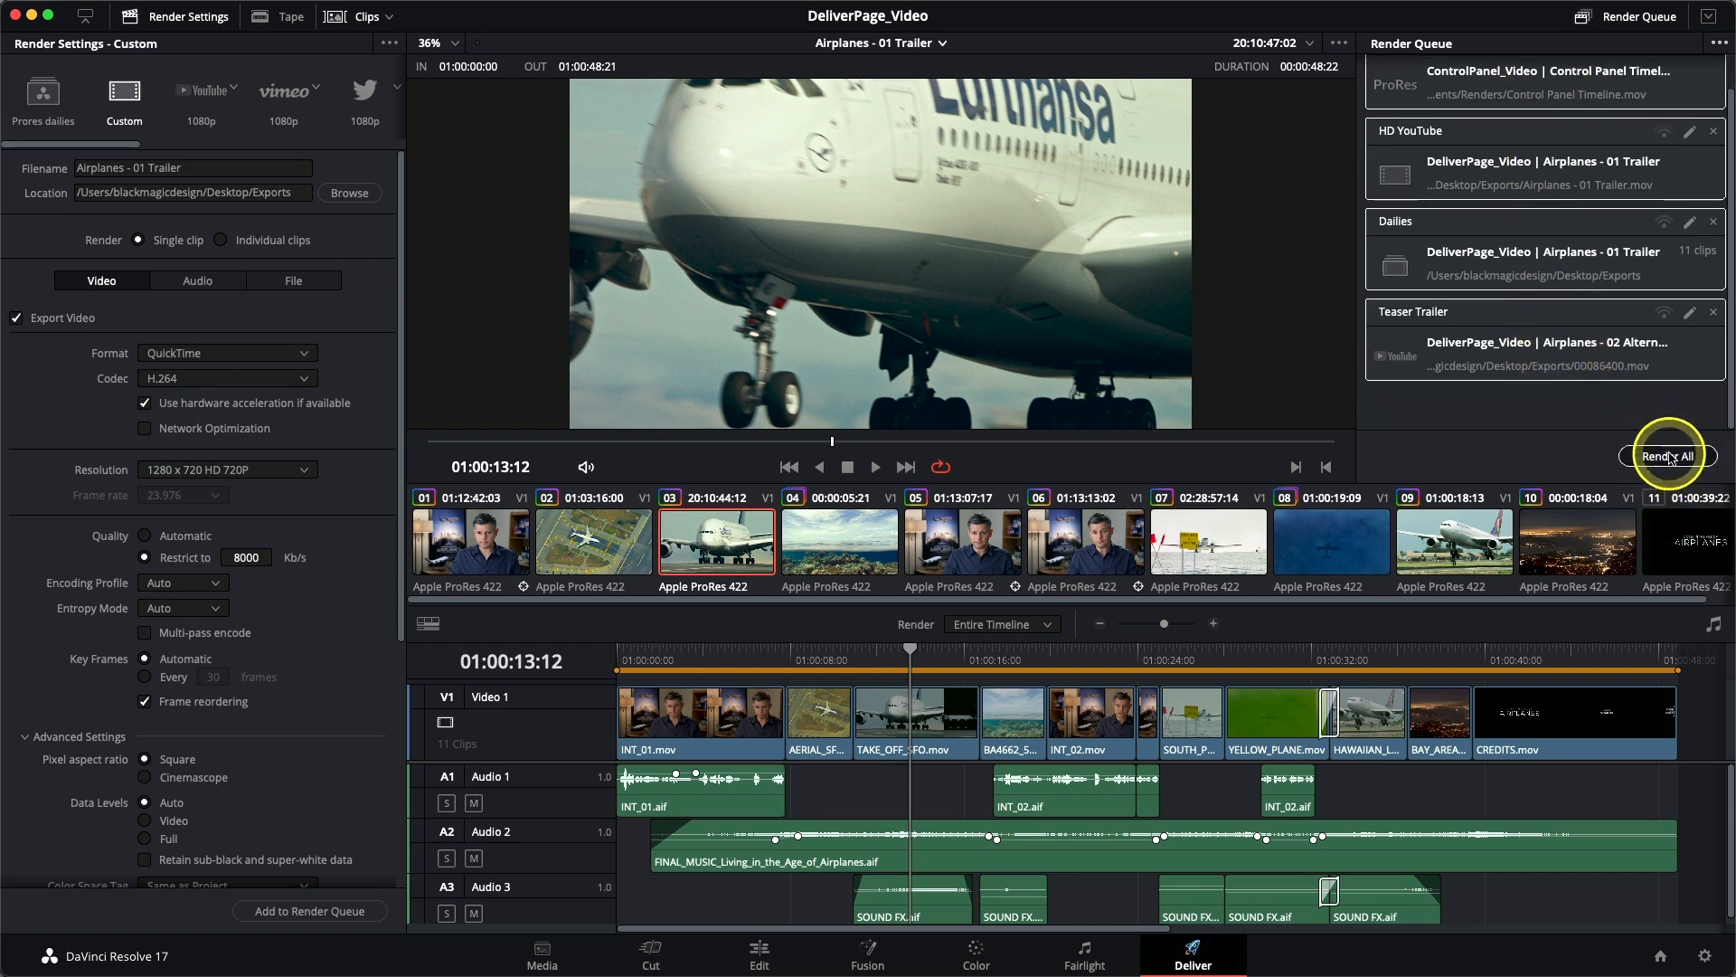